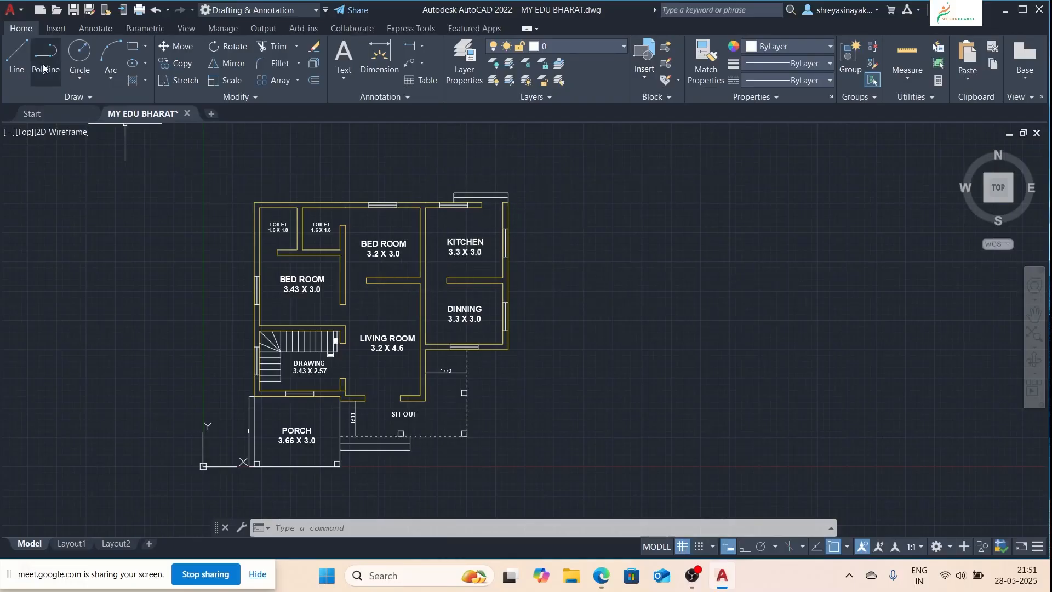
Step: Draw a tall narrow rectangle in the empty space to the right of the floor plan
left_click(132, 46)
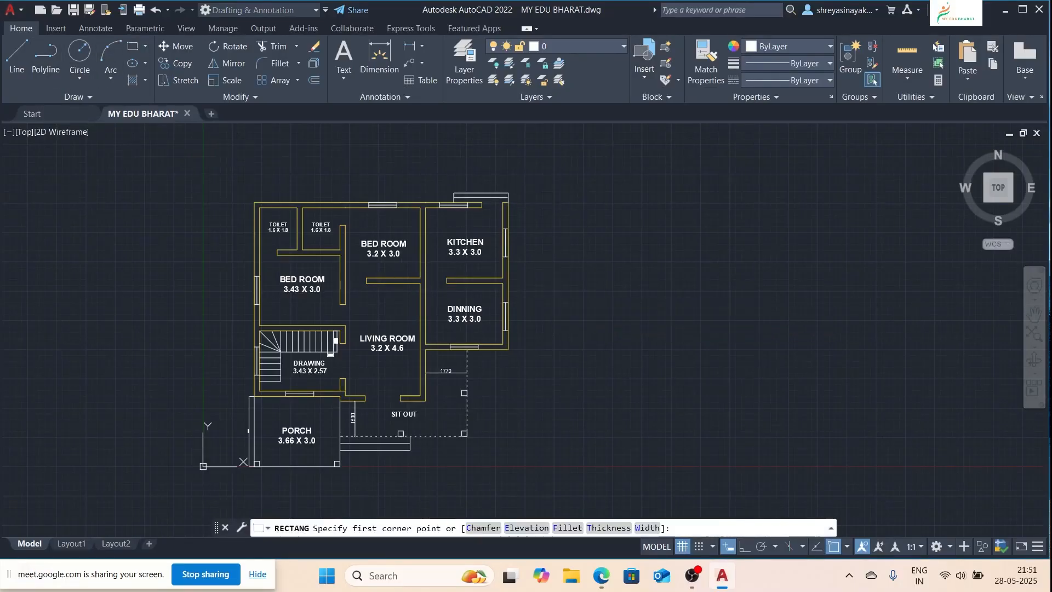
left_click(552, 297)
left_click(589, 367)
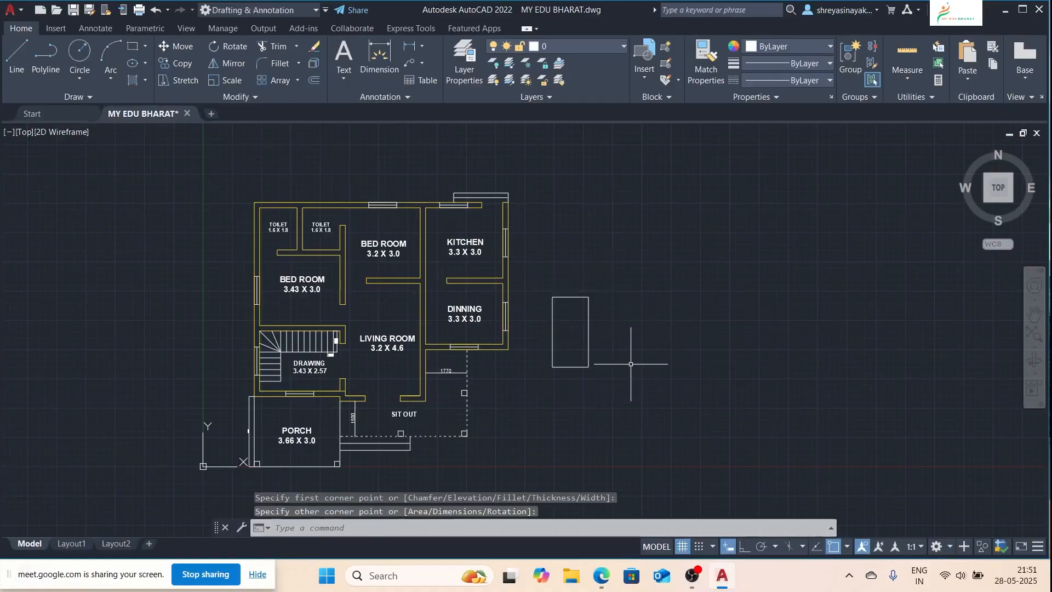
key("Escape")
key("Escape")
Step: Define the rectangle as a block named 1, with its base point picked near the rectangle's centre
left_click(623, 322)
left_click(565, 364)
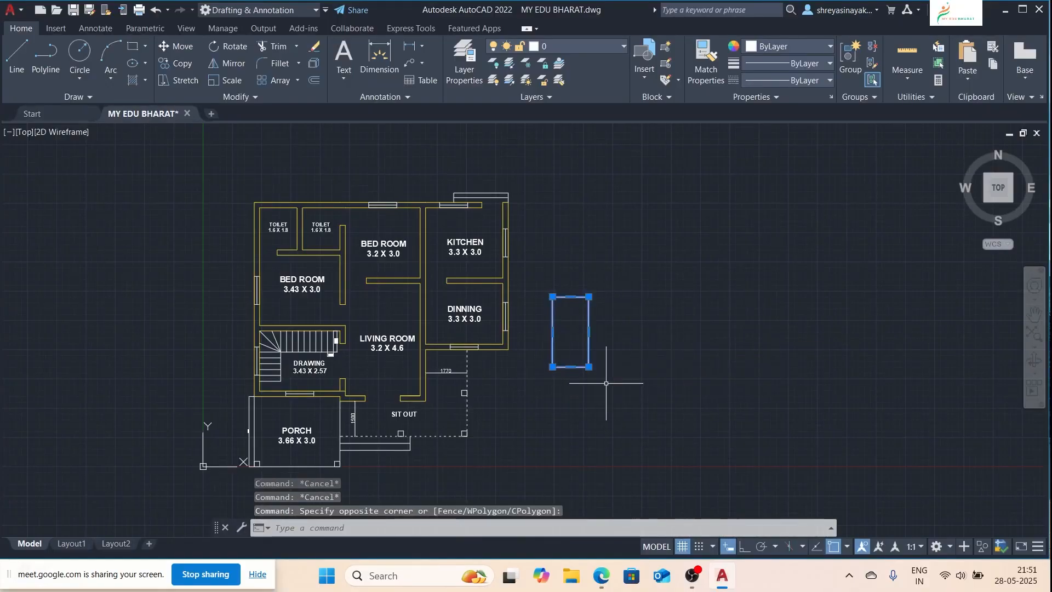
type("b")
key("Return")
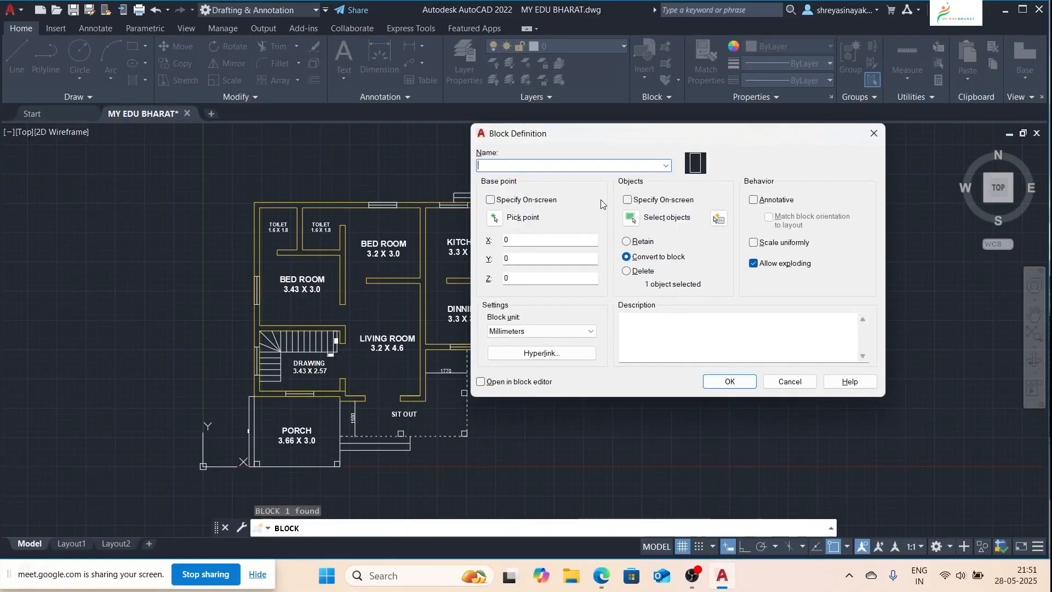
type("1")
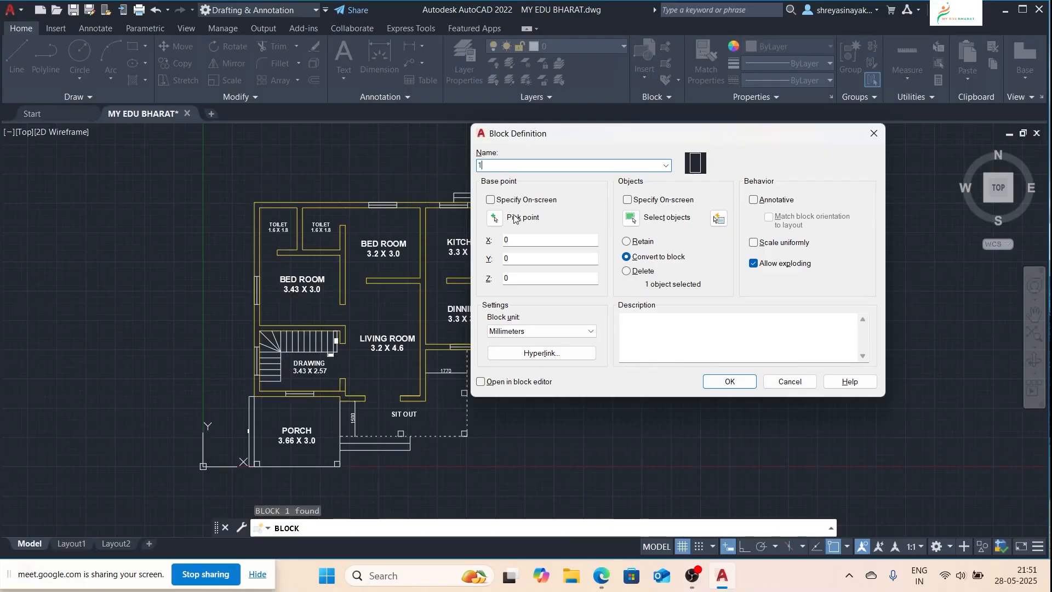
left_click(495, 218)
left_click(575, 335)
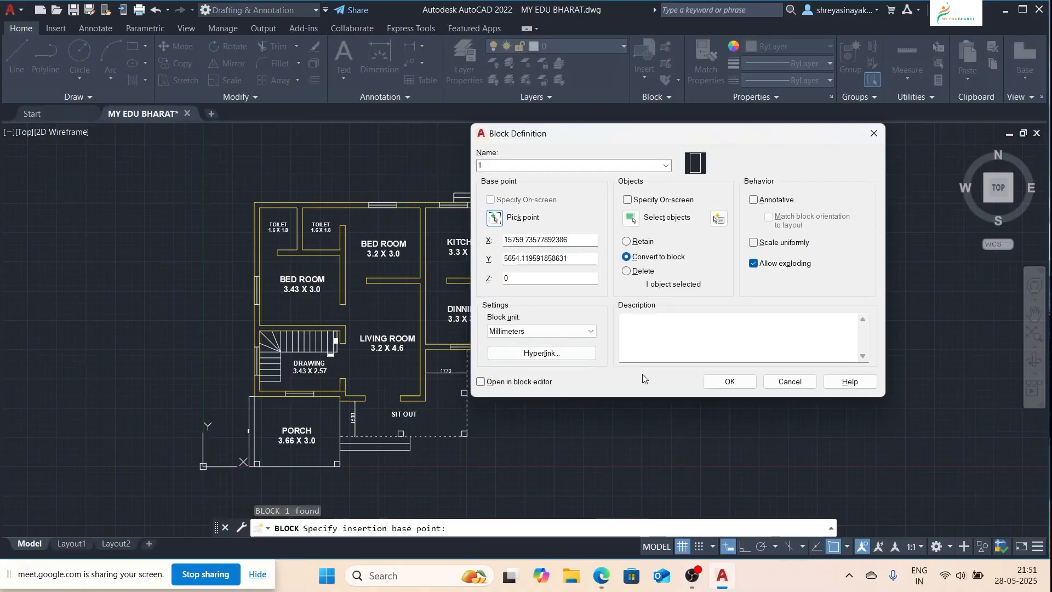
left_click(730, 381)
Step: Insert a second copy of block 1 to the right of the original rectangle
left_click(614, 340)
left_click(578, 367)
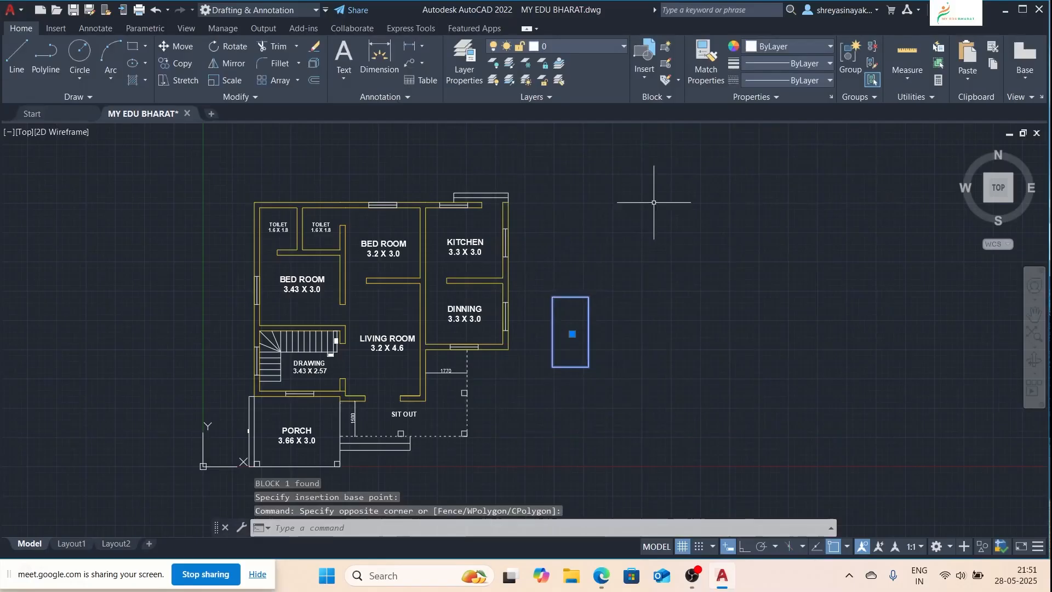
left_click(644, 63)
left_click(652, 102)
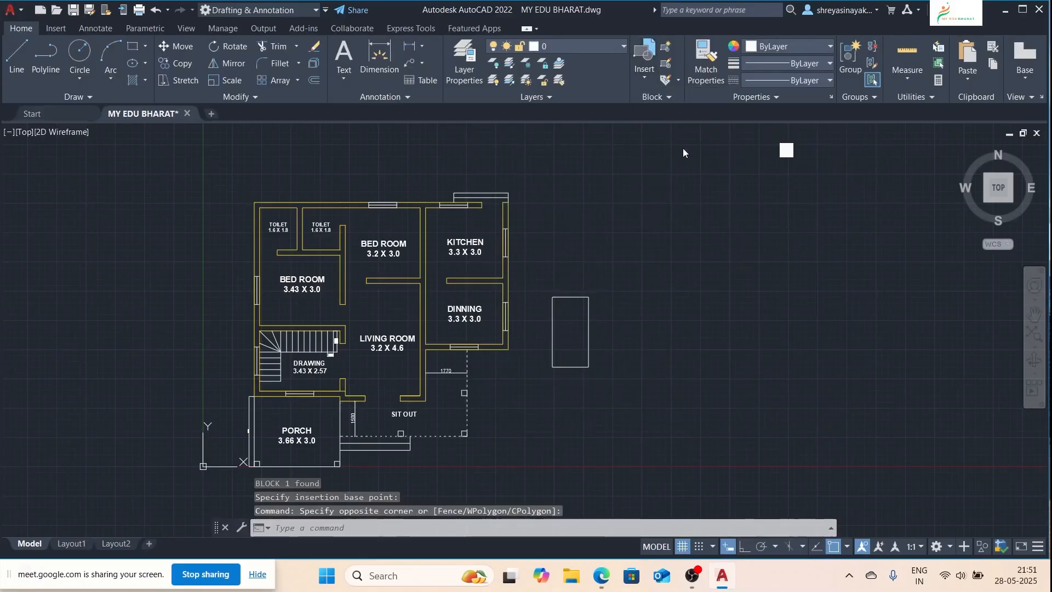
left_click(654, 336)
key("Escape")
key("Escape")
key("Escape")
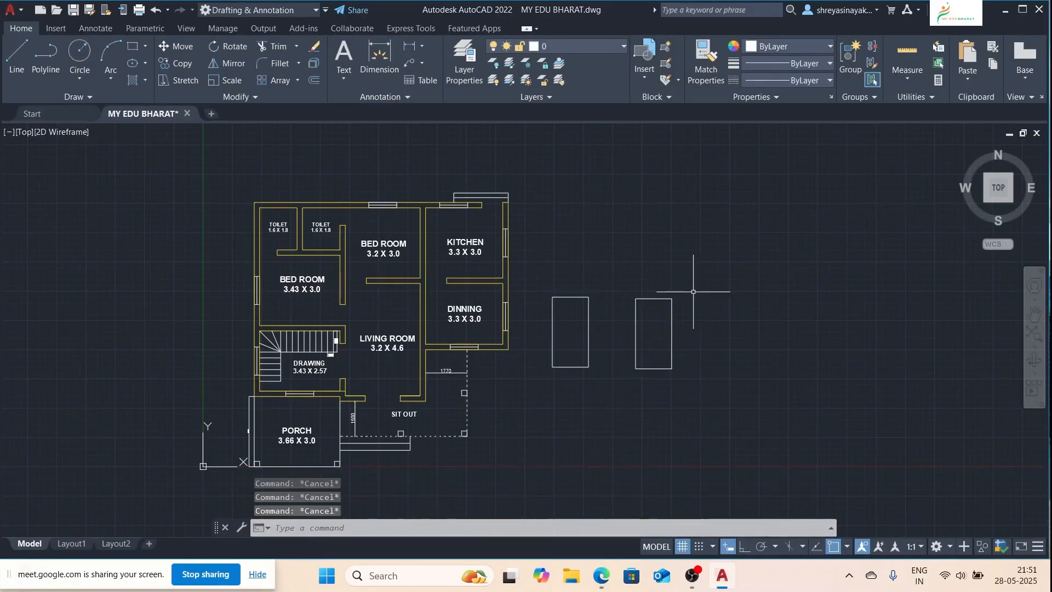
Step: Delete both rectangle blocks beside the floor plan
left_click(709, 283)
left_click(619, 355)
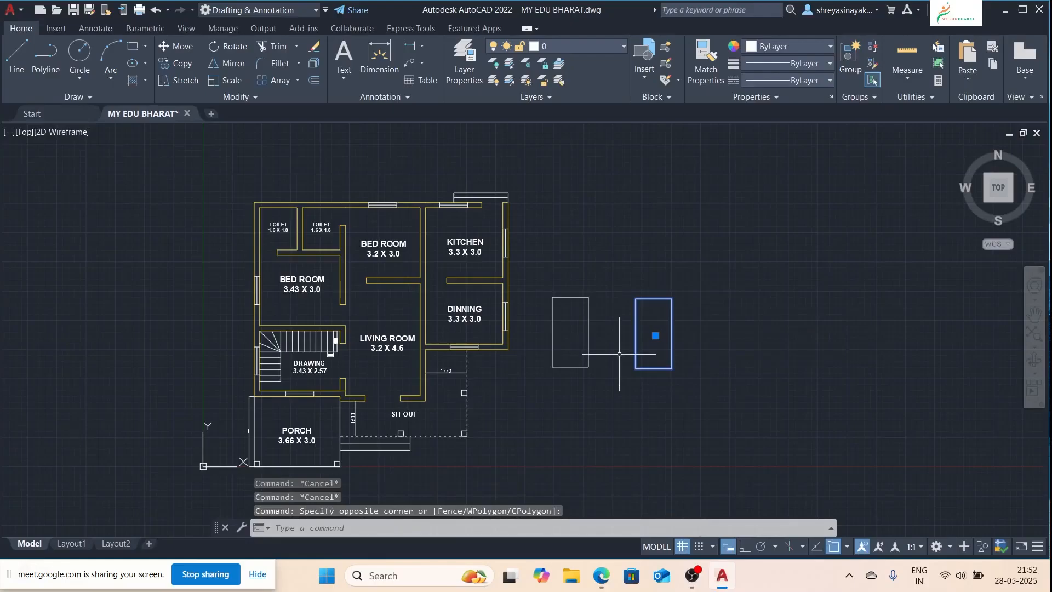
key("Delete")
left_click(630, 282)
left_click(543, 373)
key("Delete")
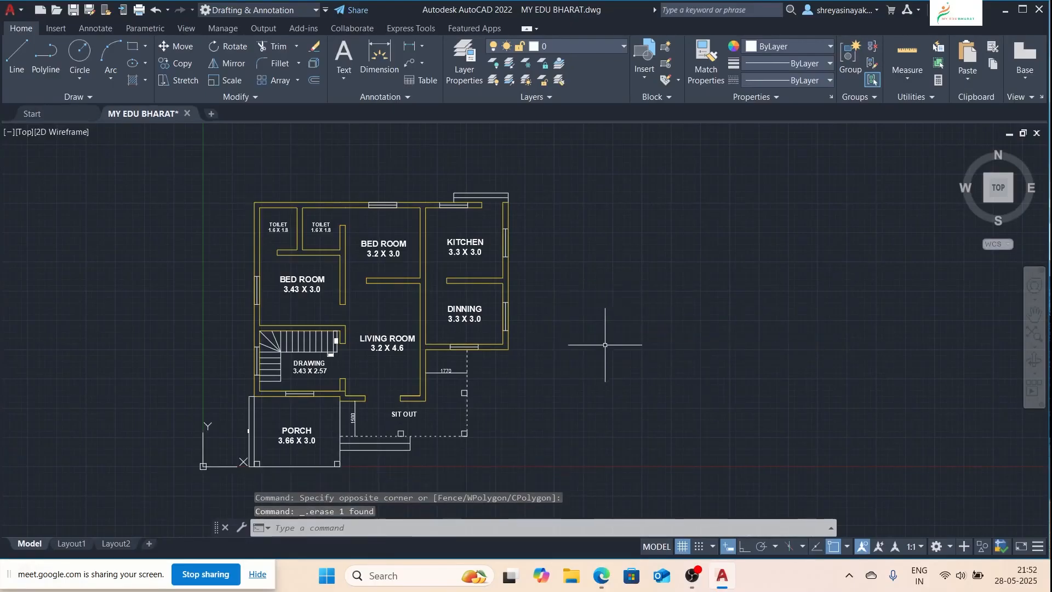
Step: Check which block definitions the drawing still offers for insertion
left_click(648, 77)
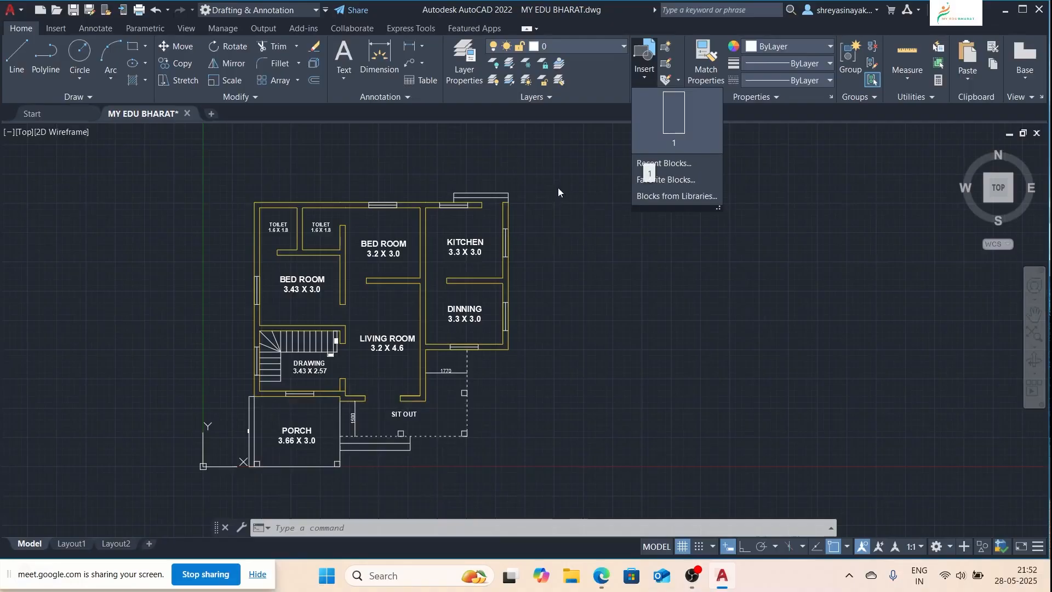
key("Escape")
key("Escape")
key("Escape")
scroll(353, 213, "up", 2)
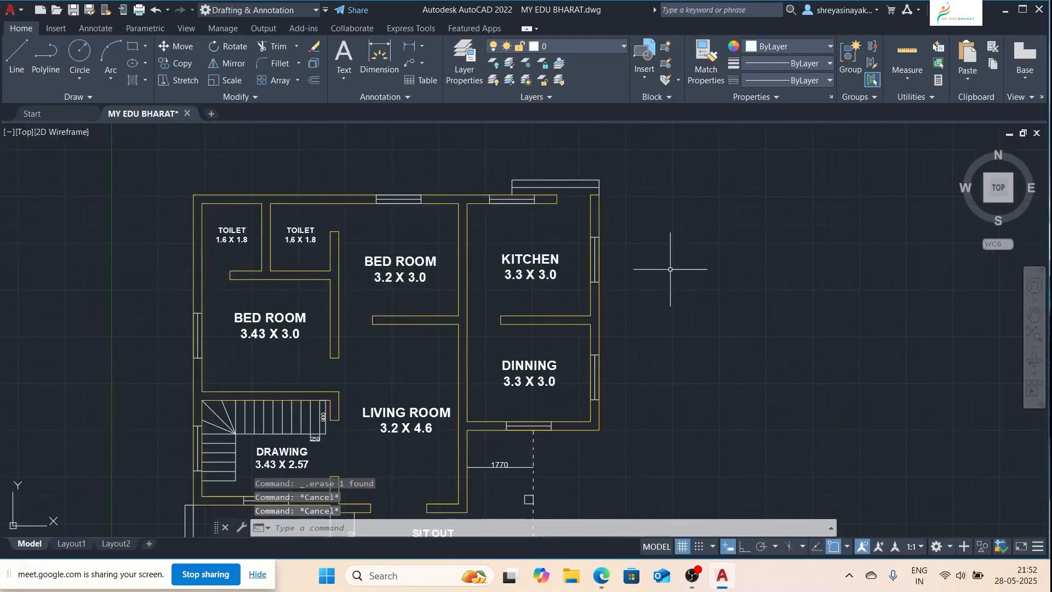
scroll(226, 349, "down", 4)
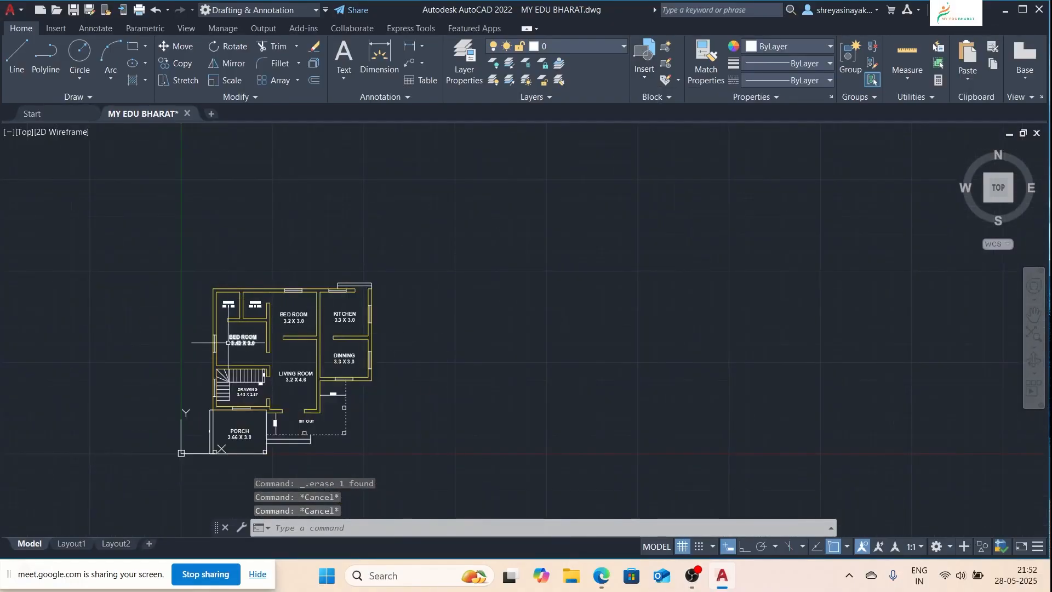
scroll(220, 333, "up", 2)
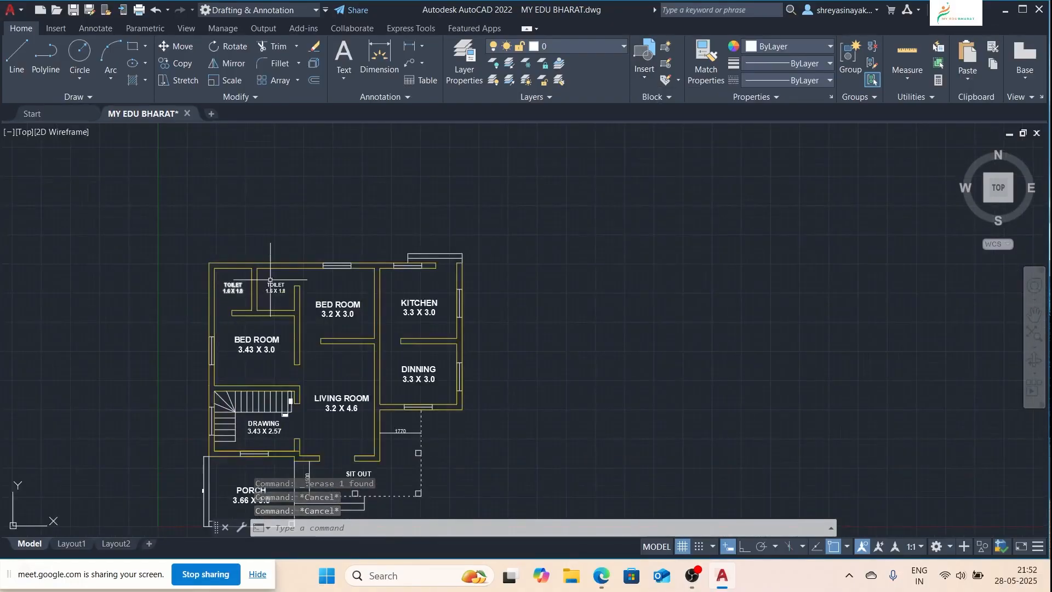
Step: Insert block 1 to the right of the kitchen
left_click(645, 76)
left_click(659, 107)
left_click(525, 305)
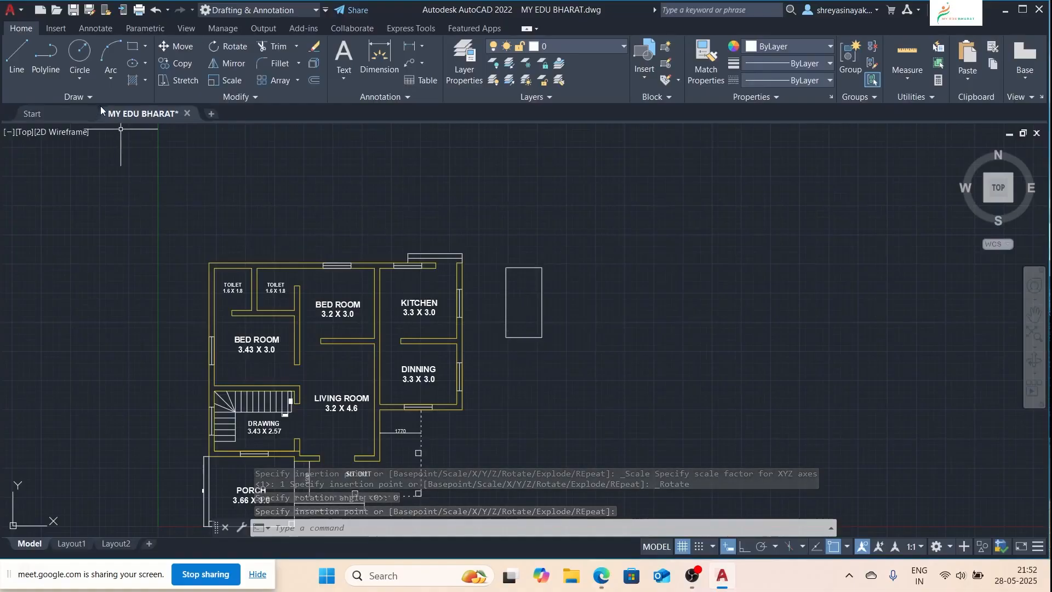
Step: Draw a horizontal ellipse by its centre beside the rectangle block and move it clear of the rectangle
left_click(134, 59)
left_click(584, 285)
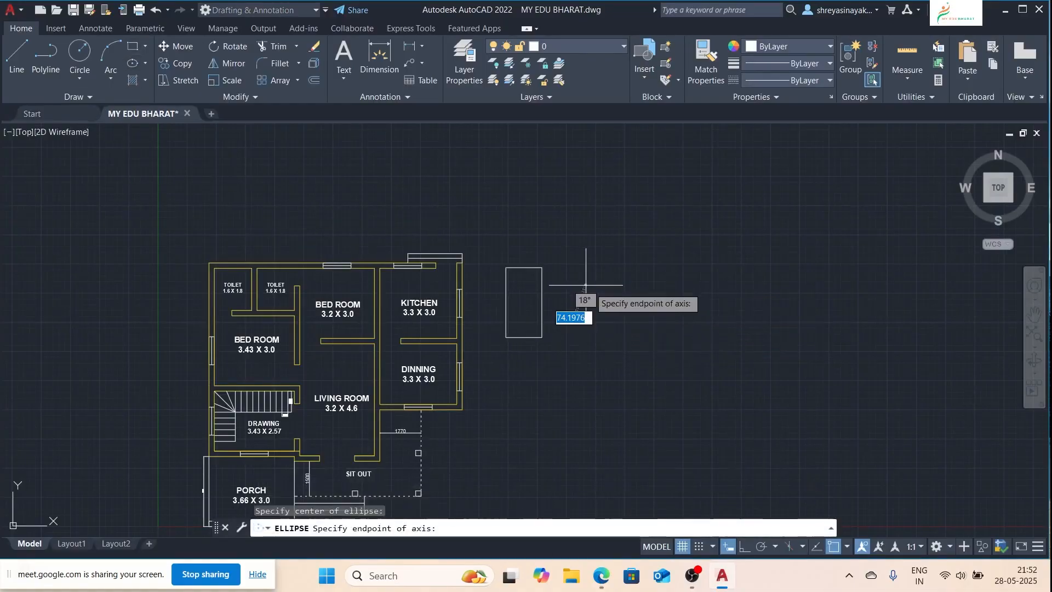
left_click(629, 285)
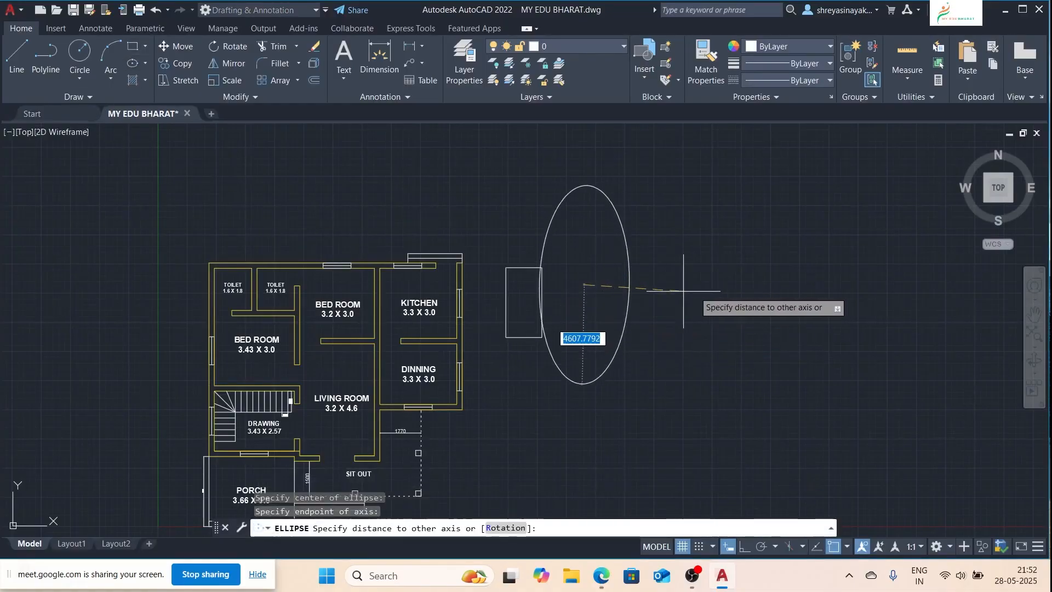
left_click(584, 314)
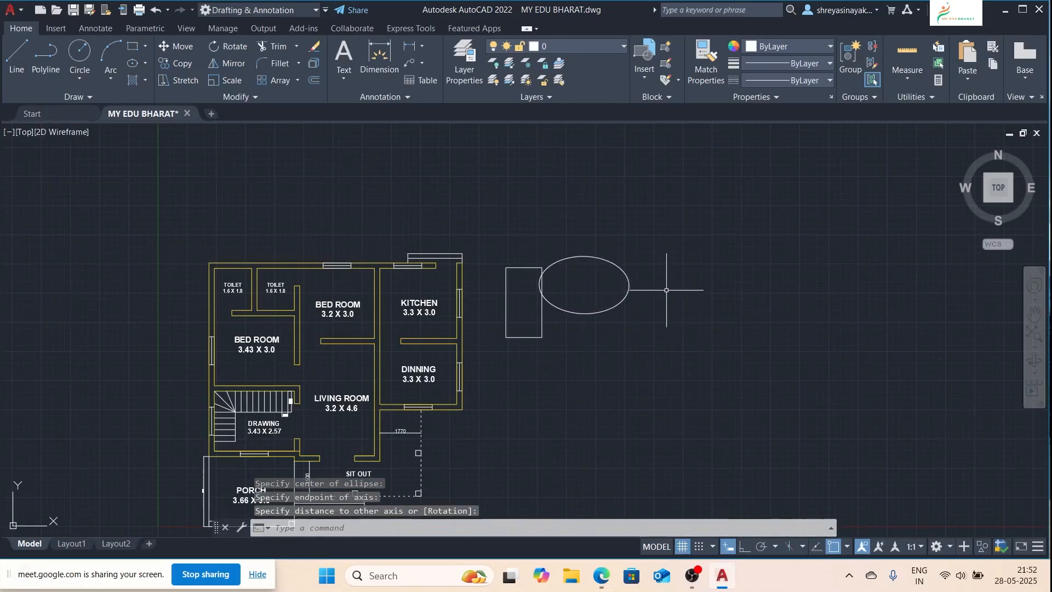
left_click(629, 285)
left_click(584, 285)
left_click(621, 303)
key("Escape")
key("Escape")
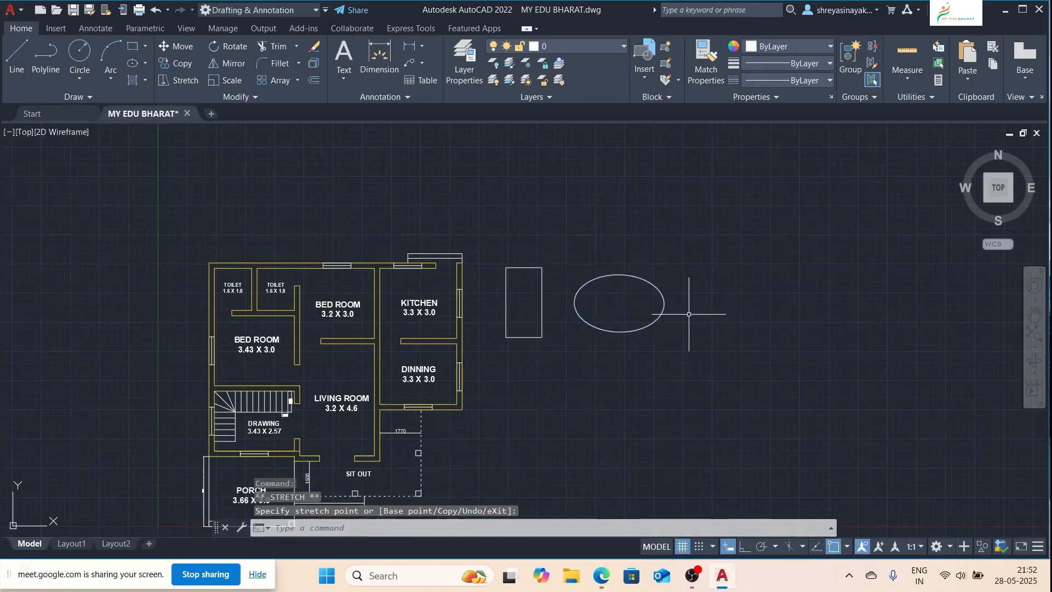
Step: Define the ellipse as a block named 2, with its base point picked near the ellipse's centre
left_click(683, 270)
left_click(630, 312)
type("b")
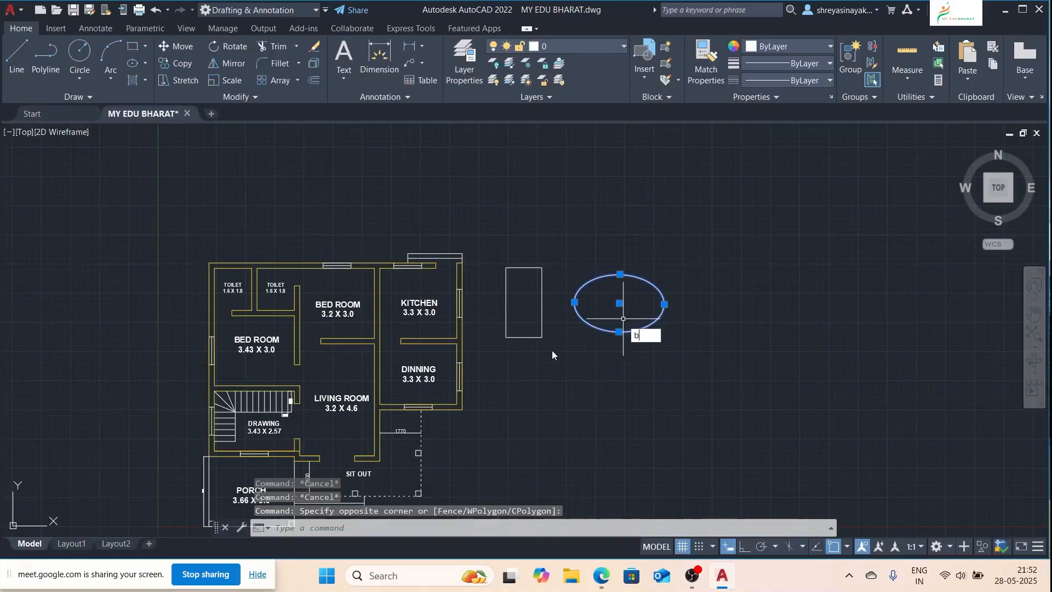
key("Return")
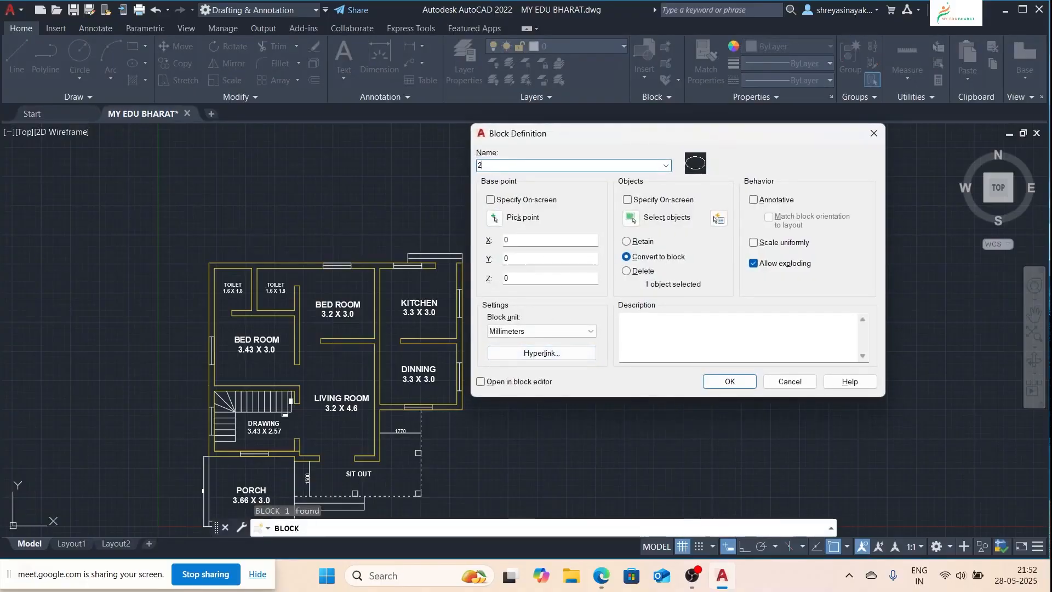
left_click(494, 217)
left_click(630, 333)
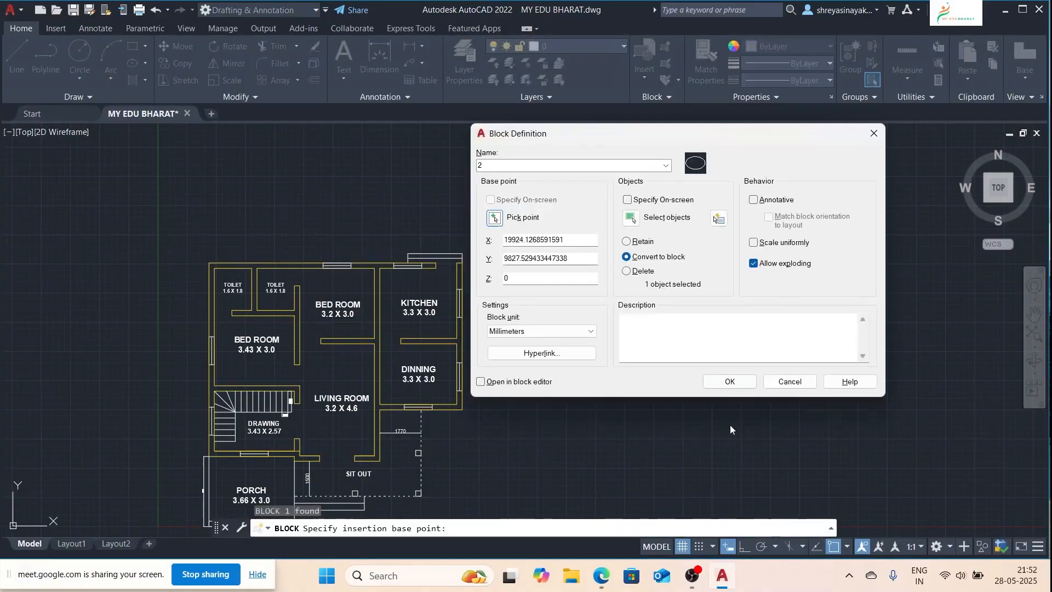
left_click(730, 379)
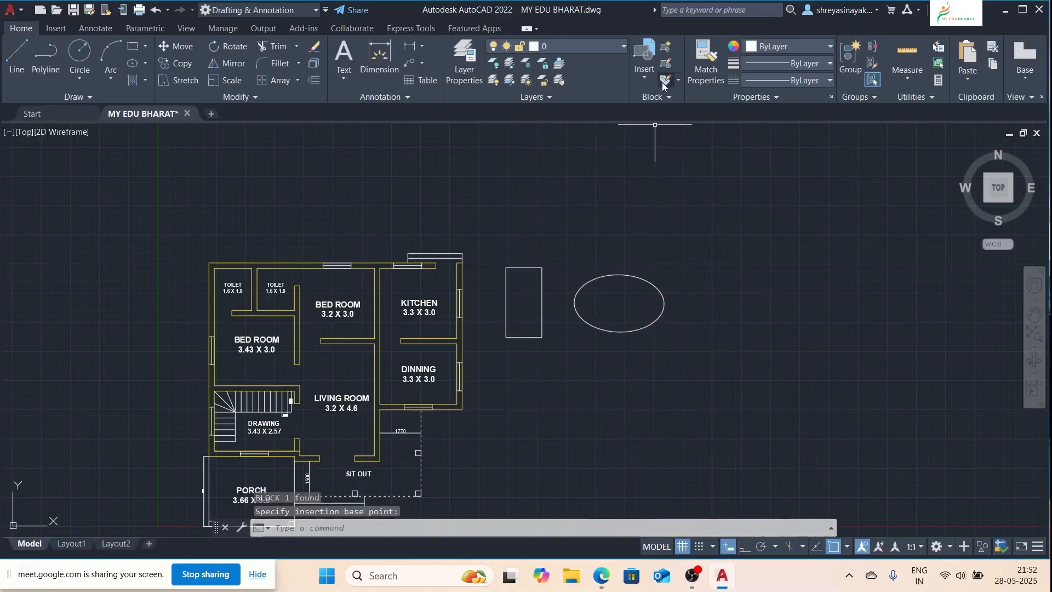
Step: Delete the ellipse block from the drawing area
left_click(645, 63)
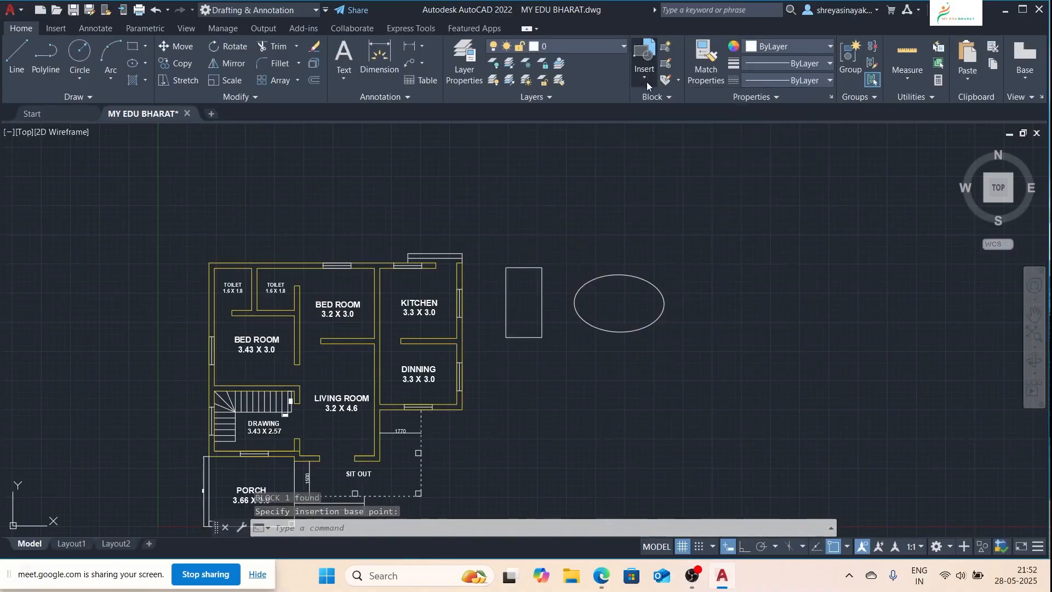
left_click(669, 260)
left_click(612, 317)
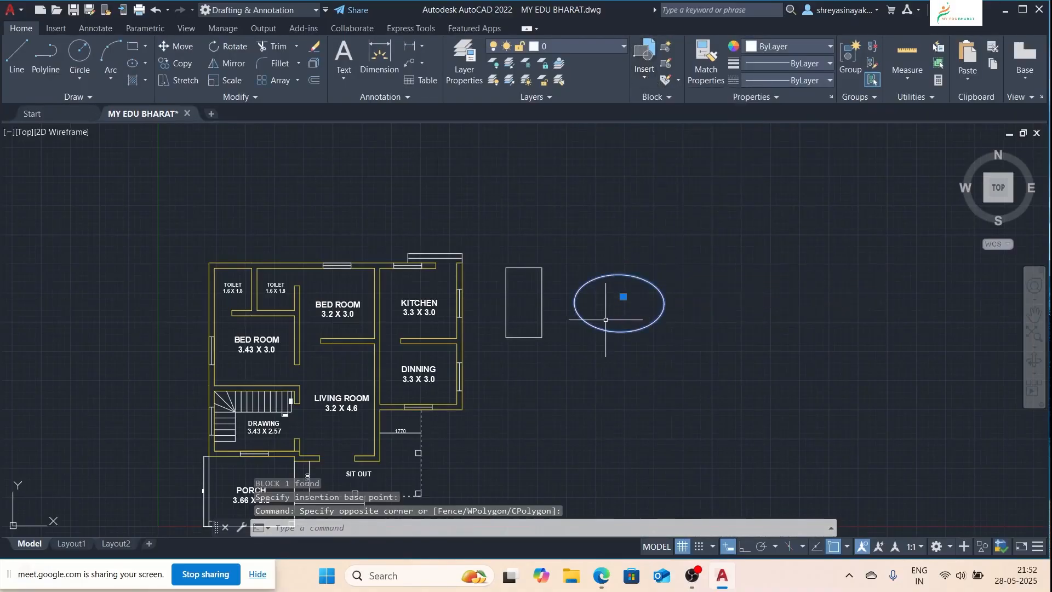
key("Delete")
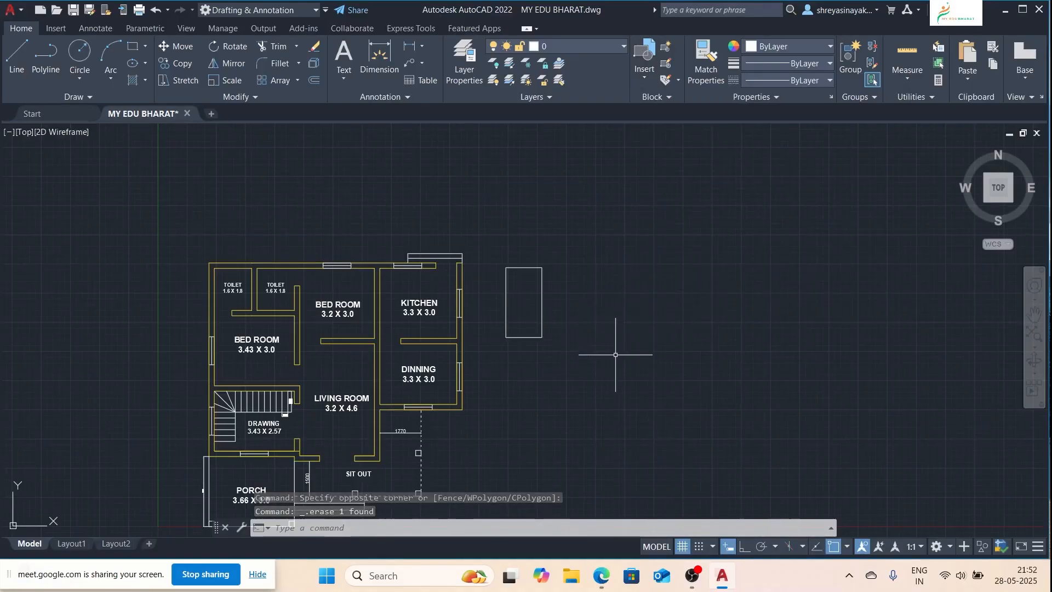
Step: Purge the unused block 2 from the drawing and confirm its removal
type("PUR")
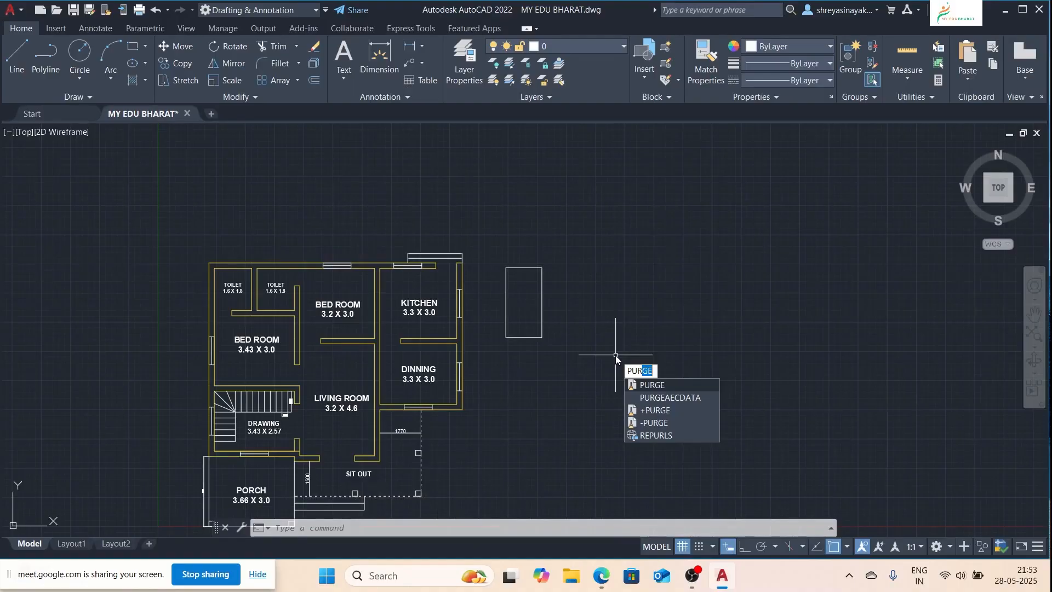
key("Return")
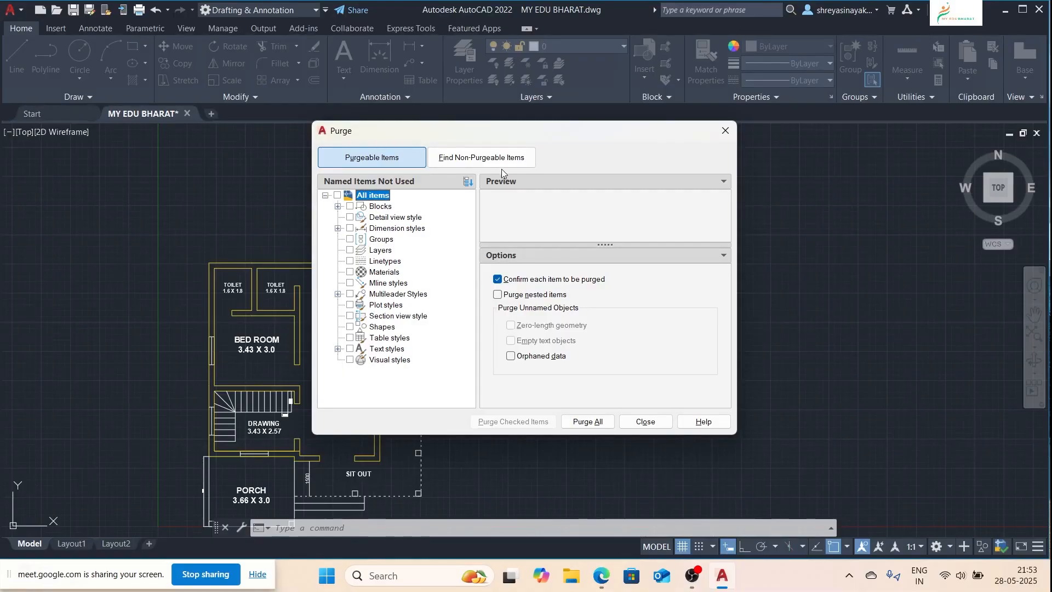
left_click_drag(480, 136, 479, 165)
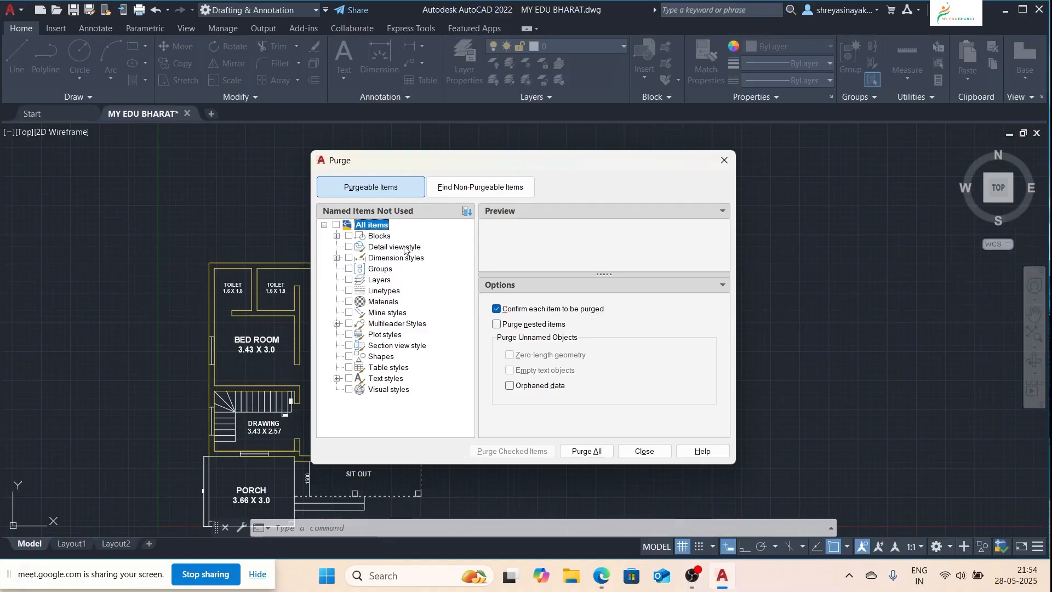
left_click_drag(431, 173, 720, 166)
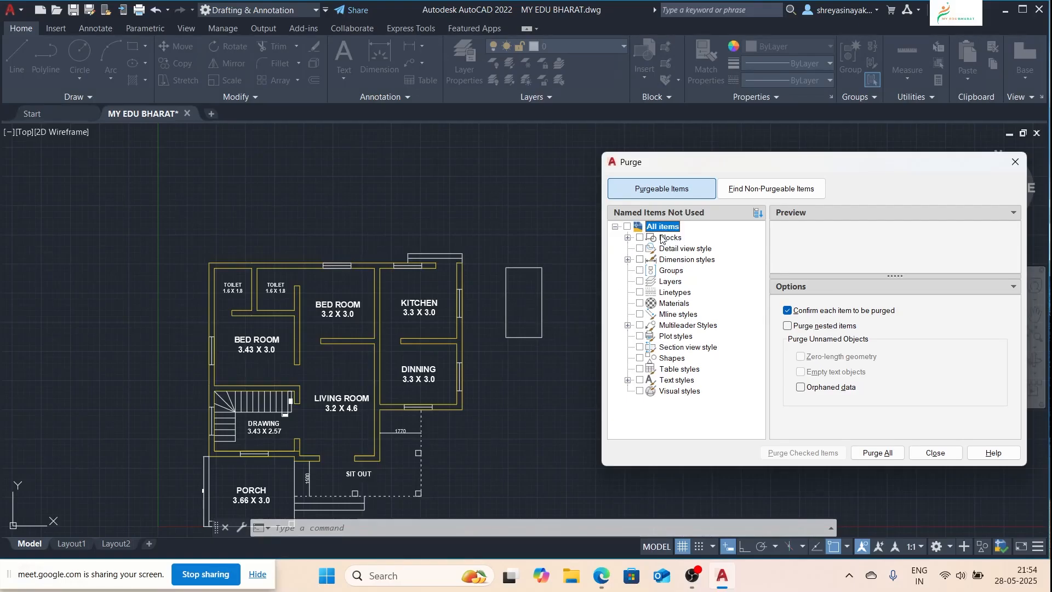
left_click(628, 238)
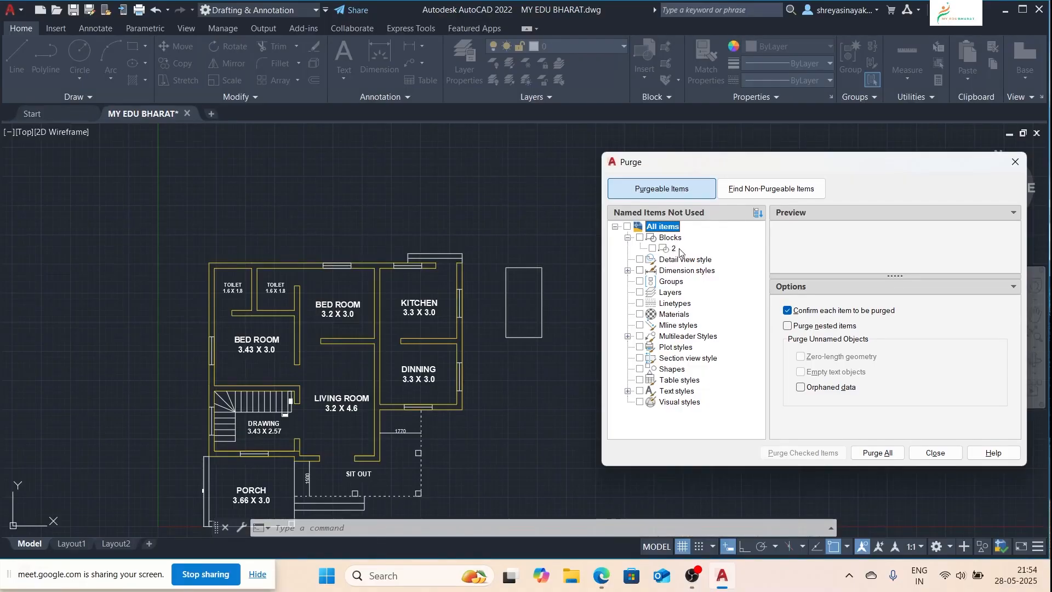
left_click(652, 248)
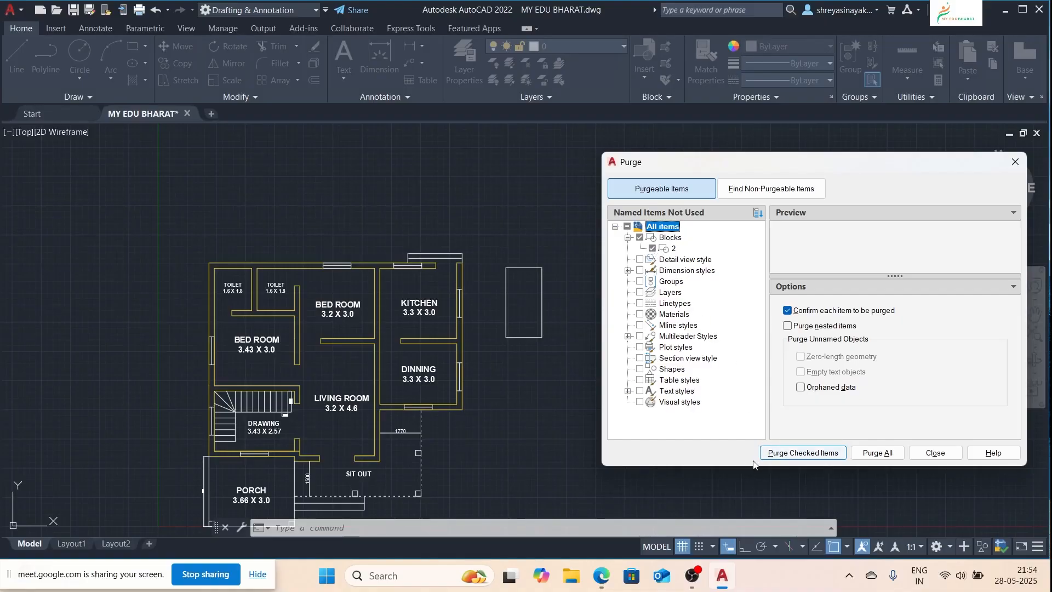
left_click(772, 455)
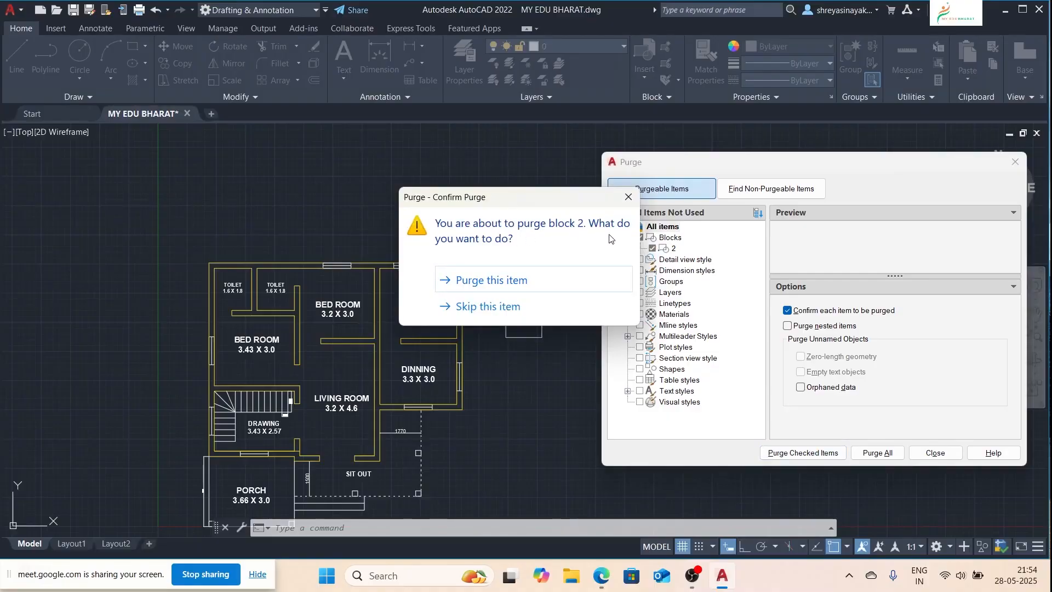
left_click(486, 282)
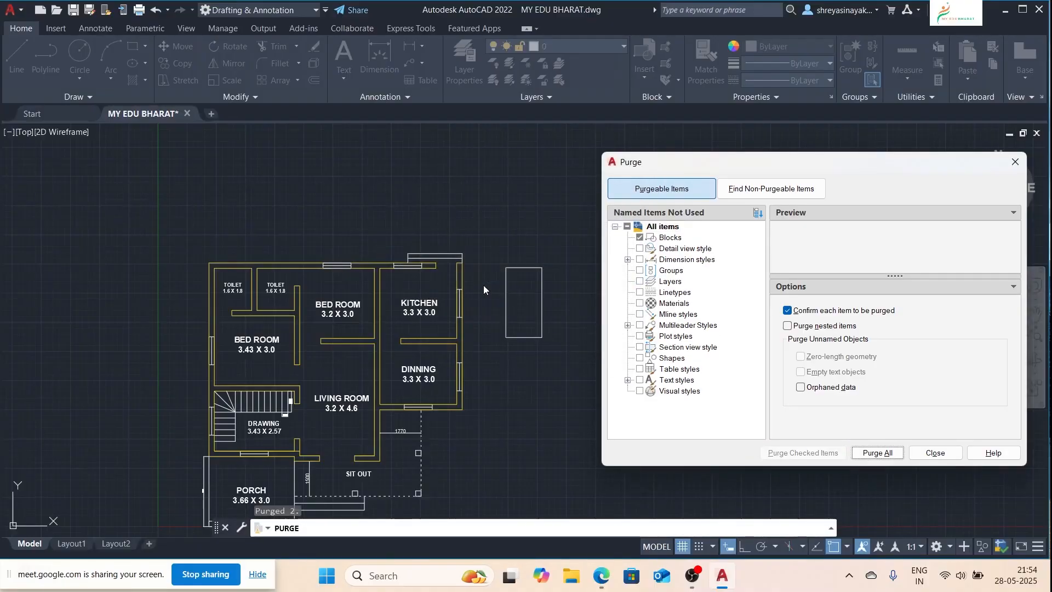
Step: Close the Purge dialog and check which blocks are still available for insertion
left_click(1014, 164)
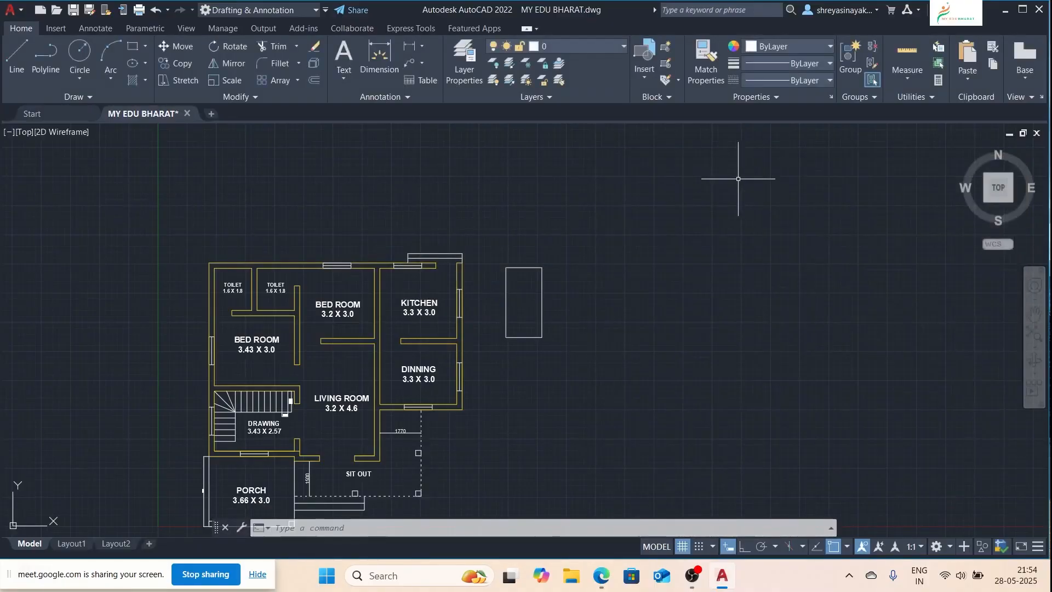
left_click(646, 77)
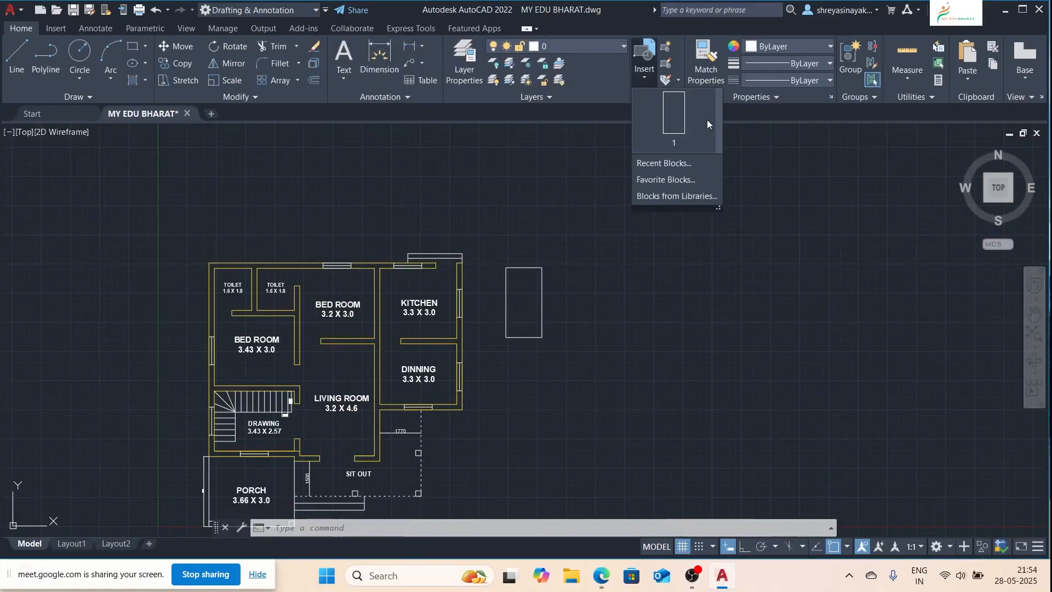
key("Escape")
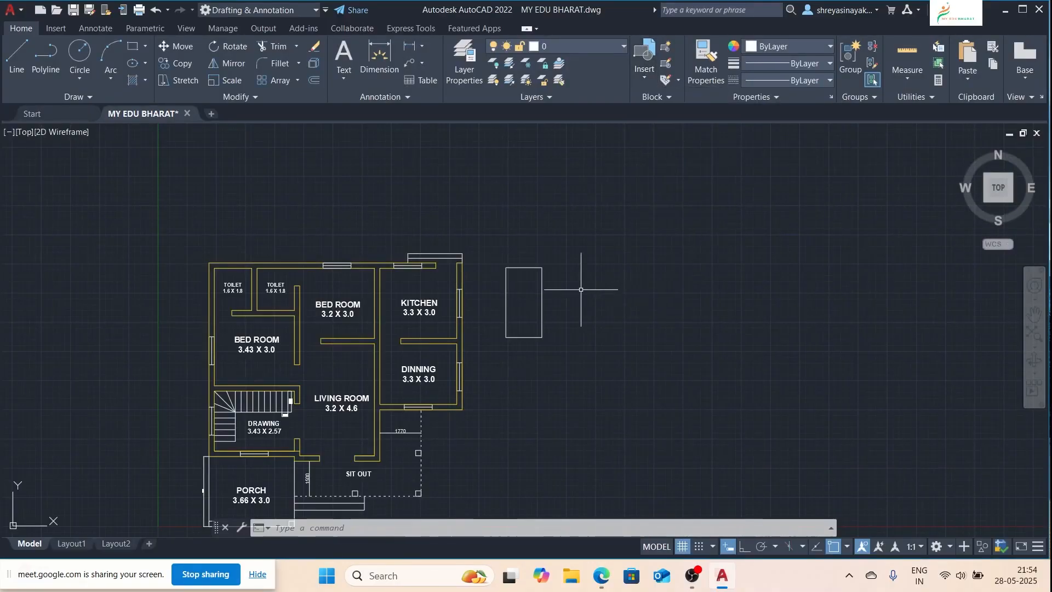
key("Escape")
key("Escape")
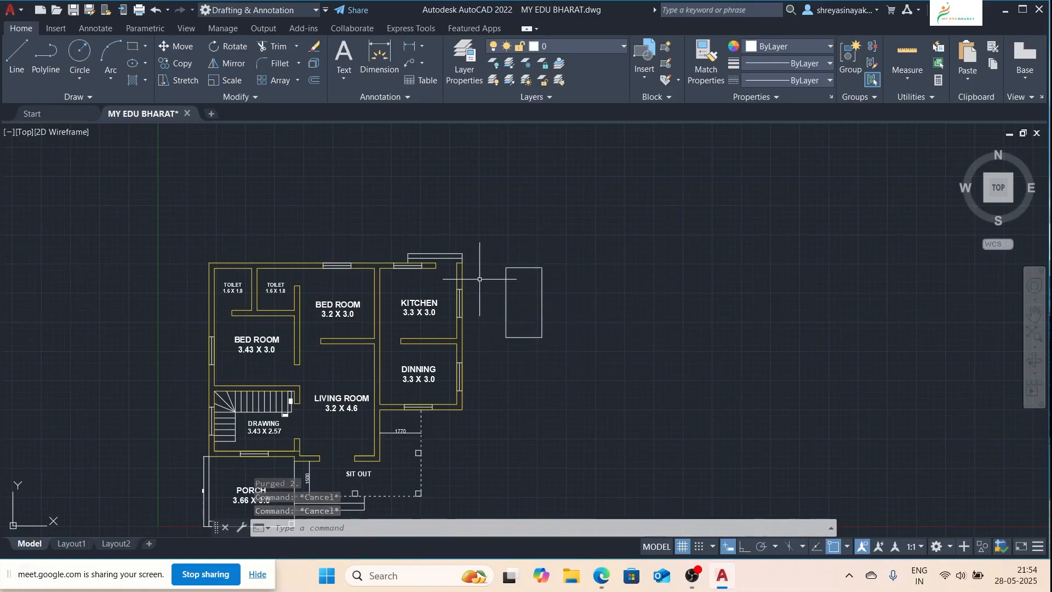
Step: Run PURGE again with the rectangle block still placed, check the Blocks category for purgeable items, and close the dialog
scroll(281, 273, "up", 2)
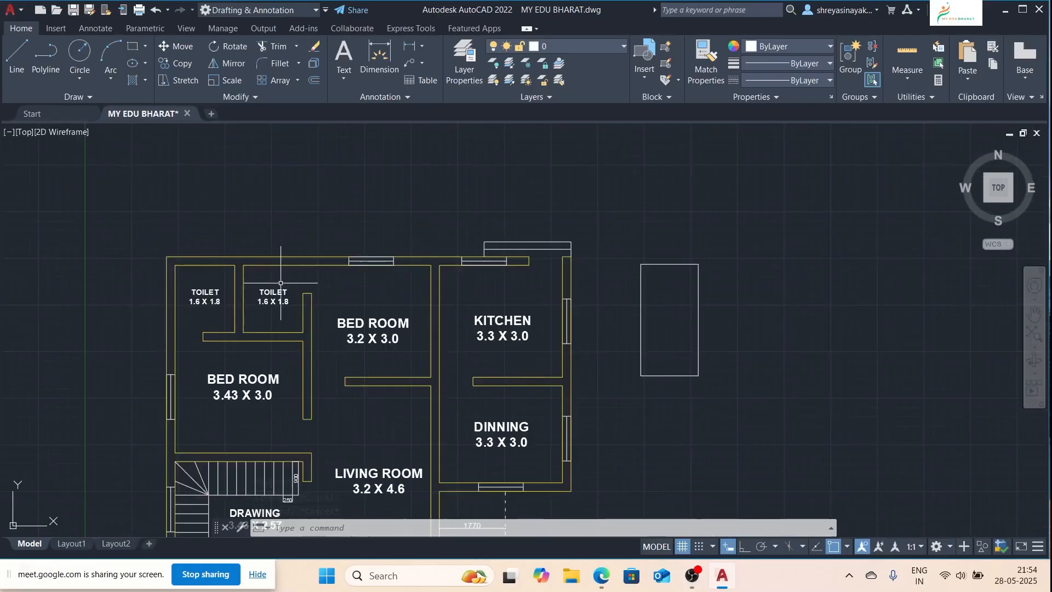
scroll(280, 284, "down", 2)
type("pur")
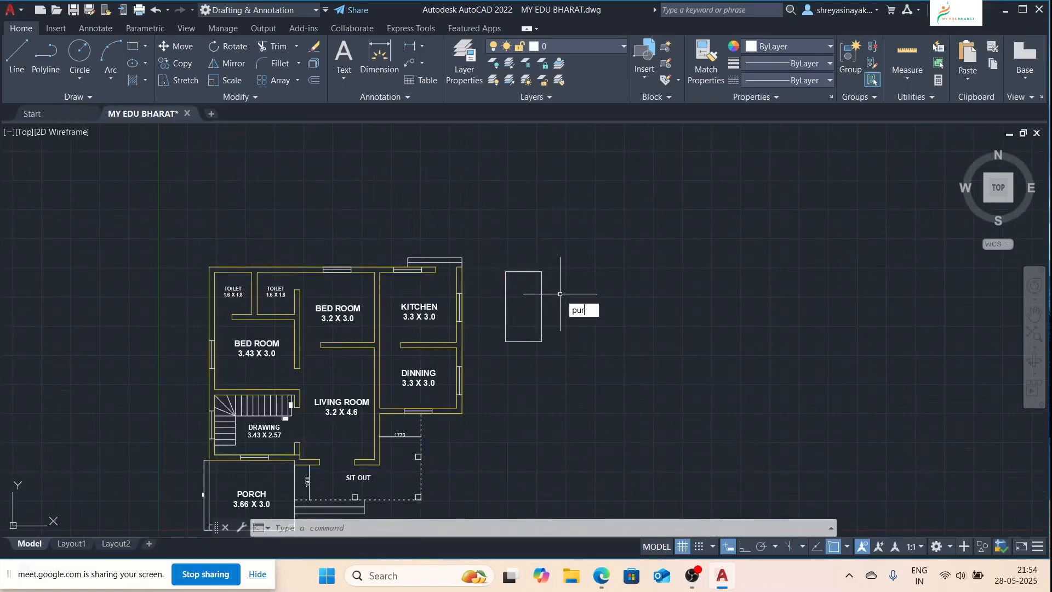
type("ge")
key("Return")
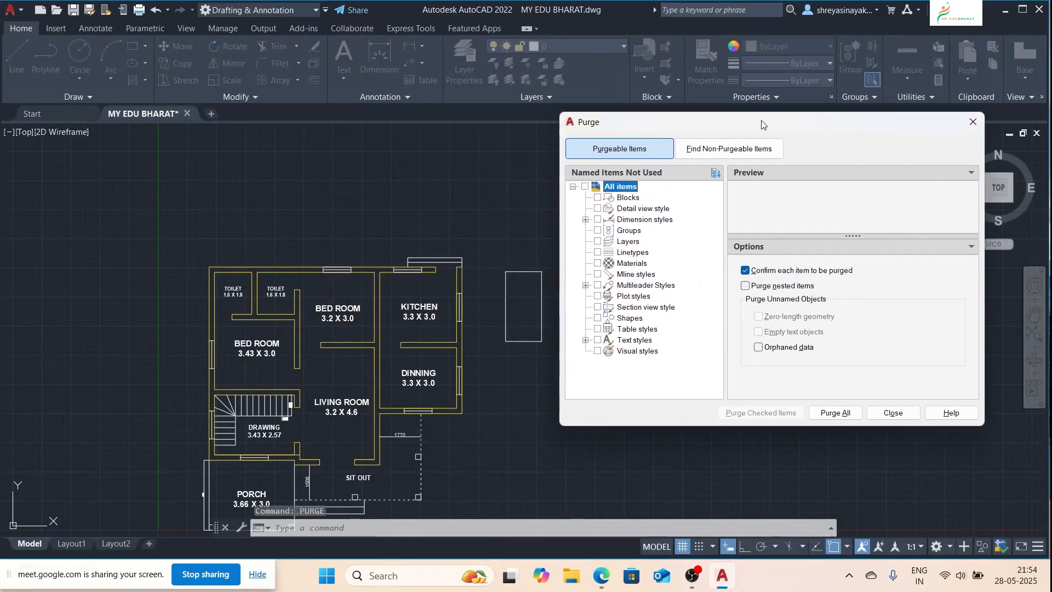
left_click_drag(513, 129, 761, 120)
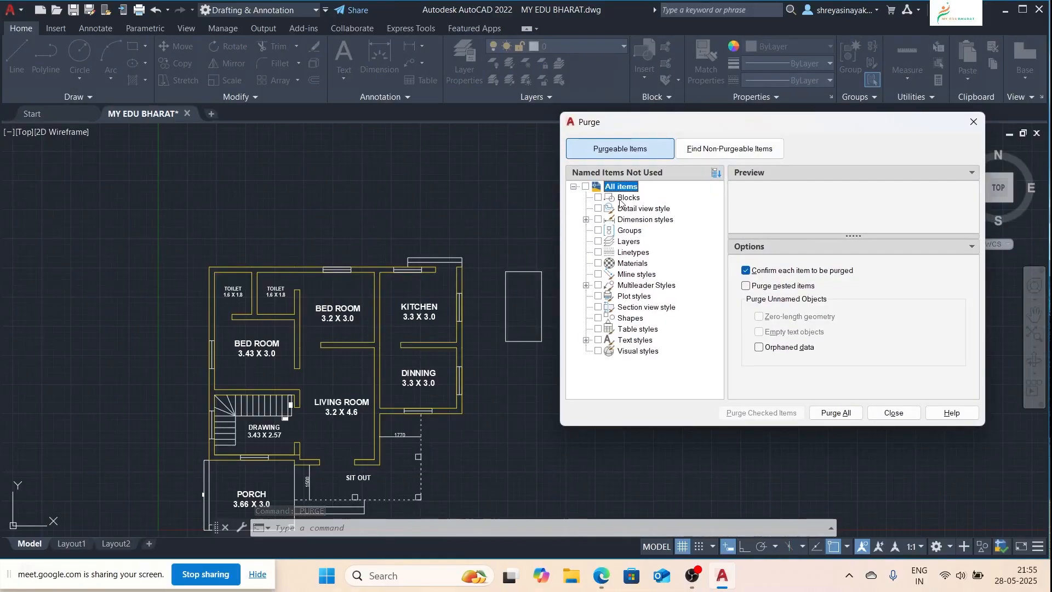
left_click(973, 123)
Step: Delete the rectangle block beside the floor plan
left_click(564, 258)
left_click(529, 302)
key("Delete")
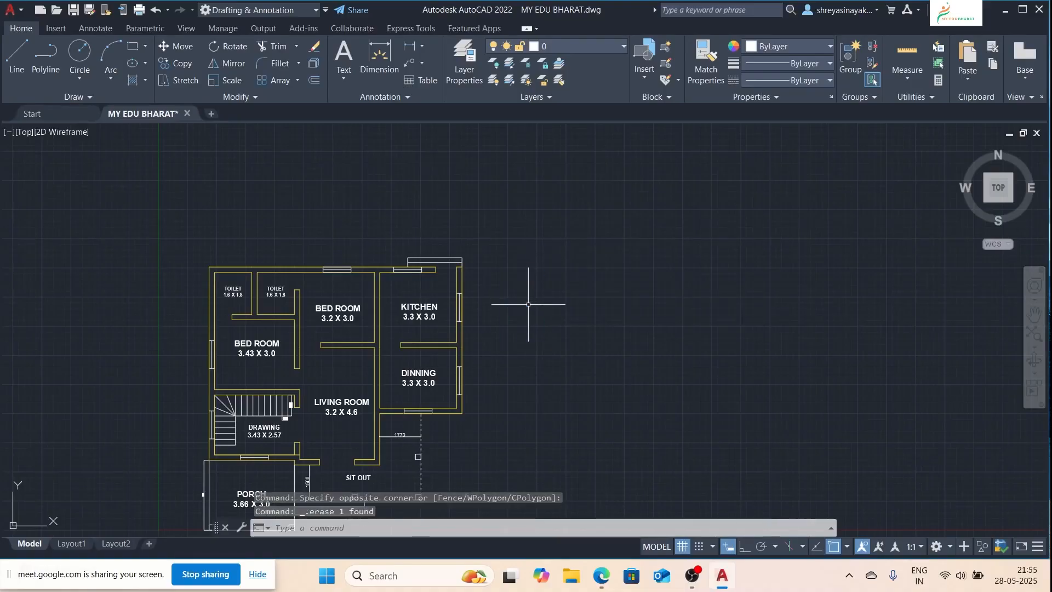
type("e")
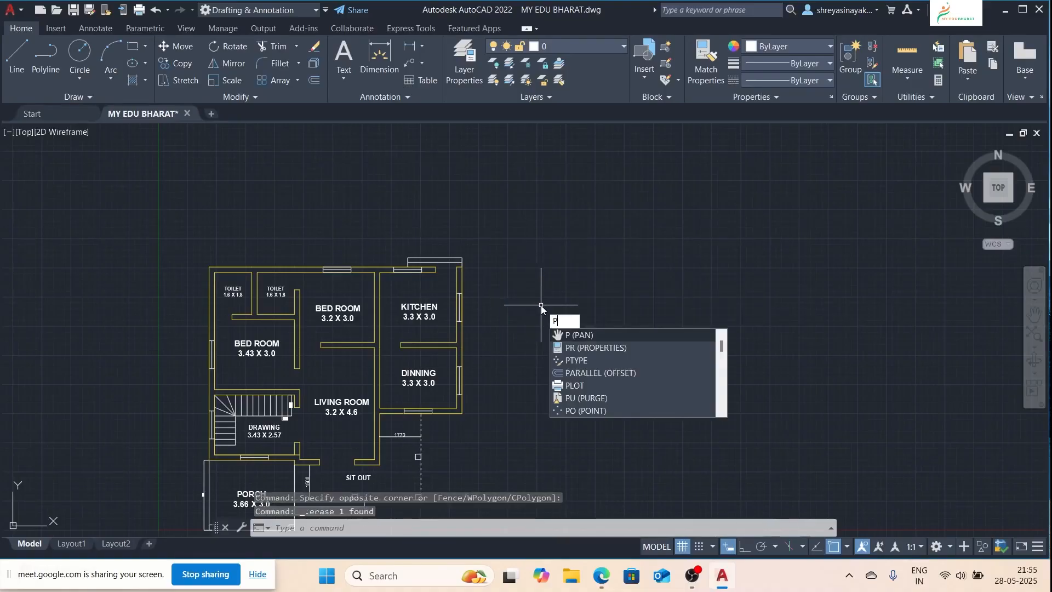
key("Return")
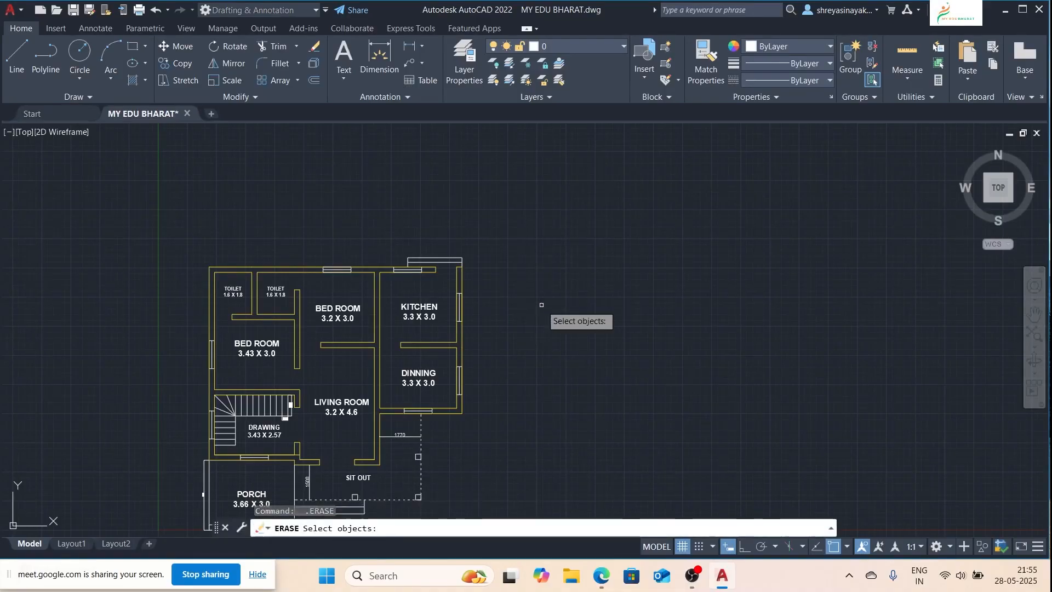
key("Escape")
Step: Purge the unused block 1 from the drawing and confirm its removal
type("p")
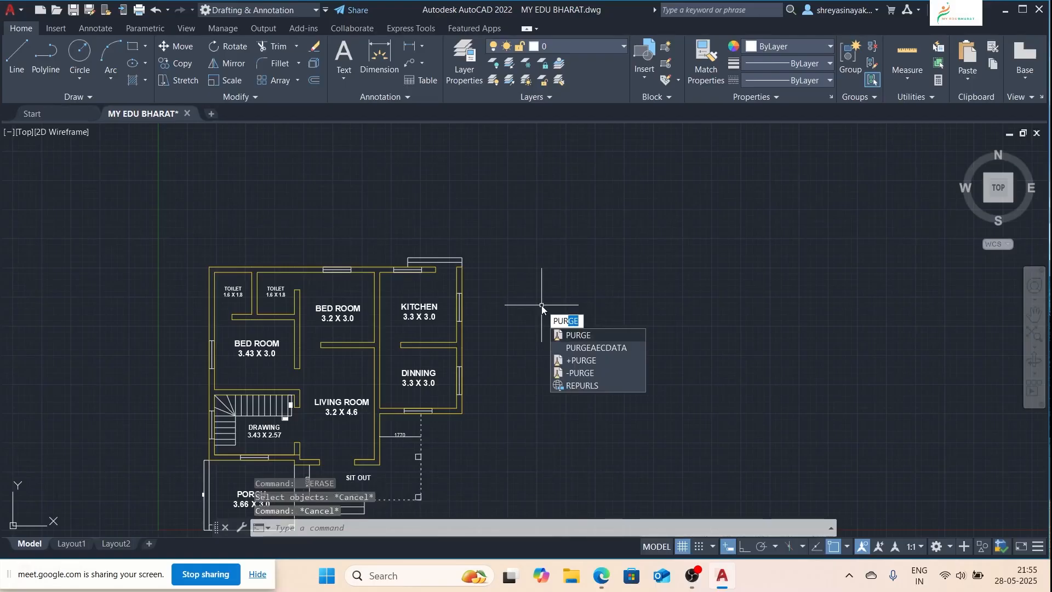
key("Return")
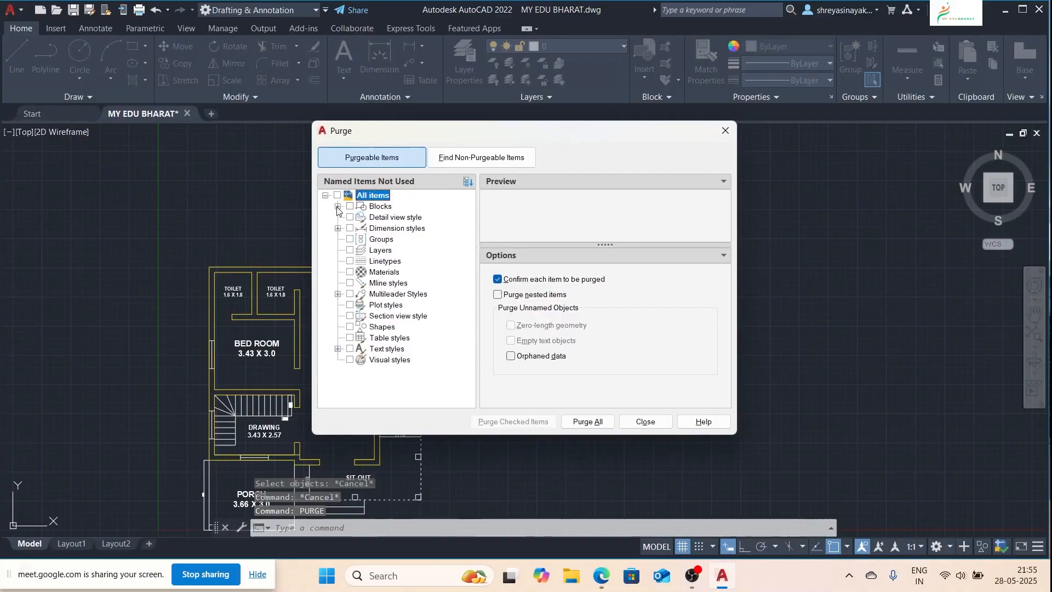
left_click(337, 207)
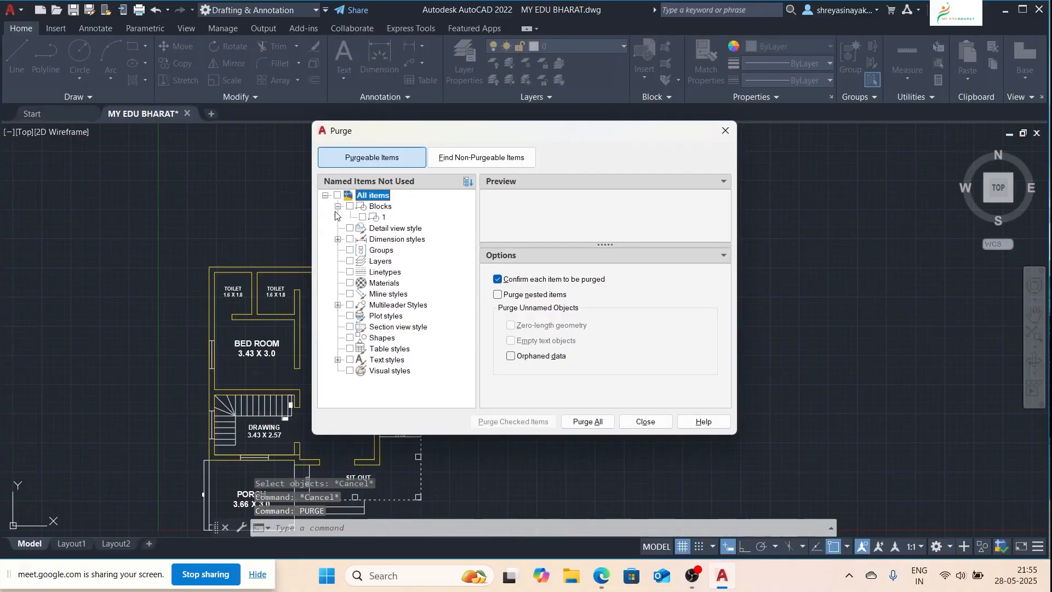
left_click(363, 217)
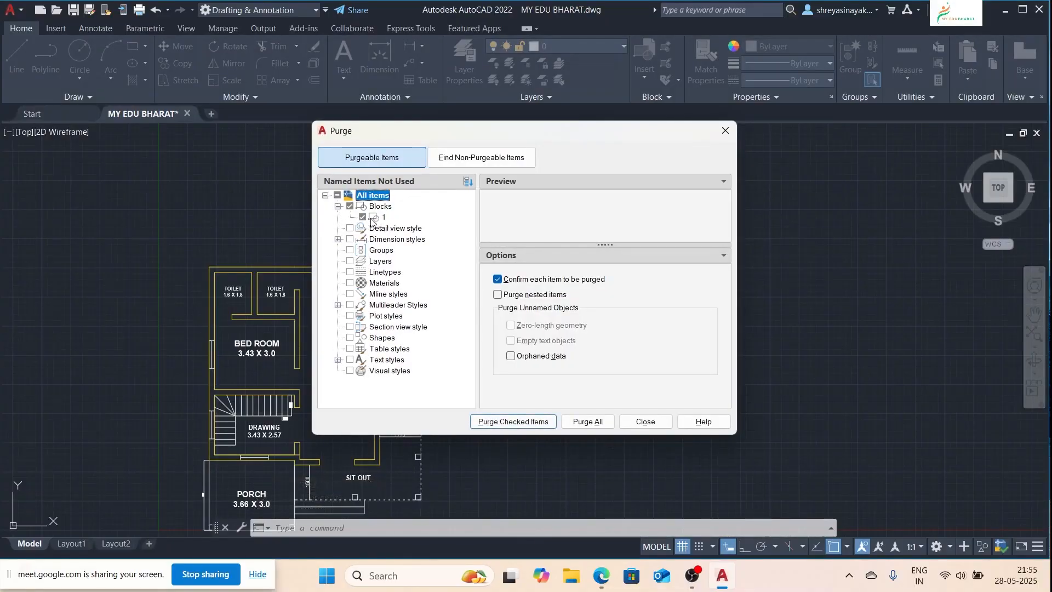
left_click(513, 421)
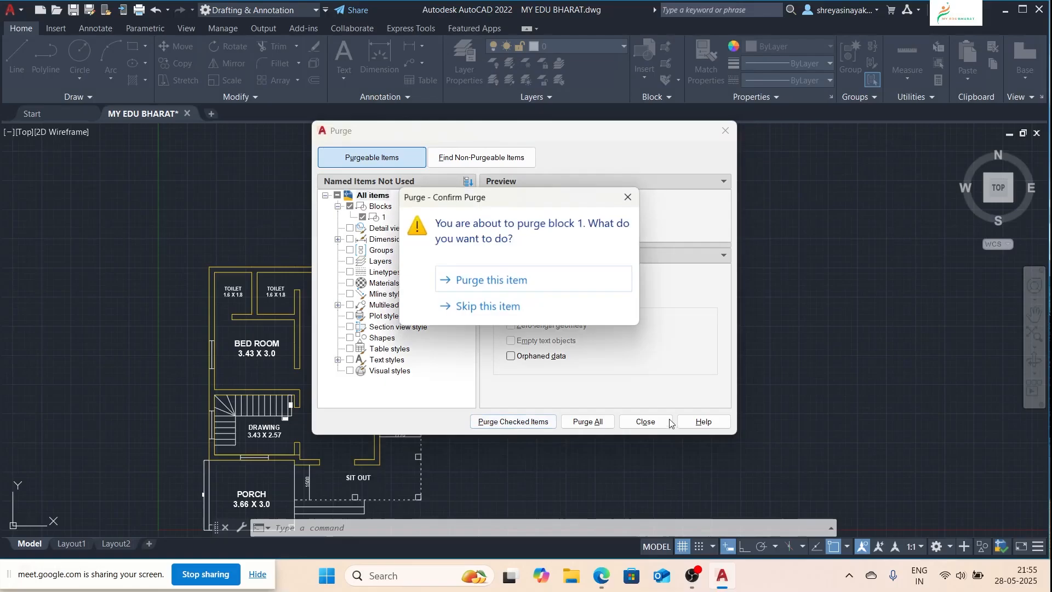
left_click(483, 275)
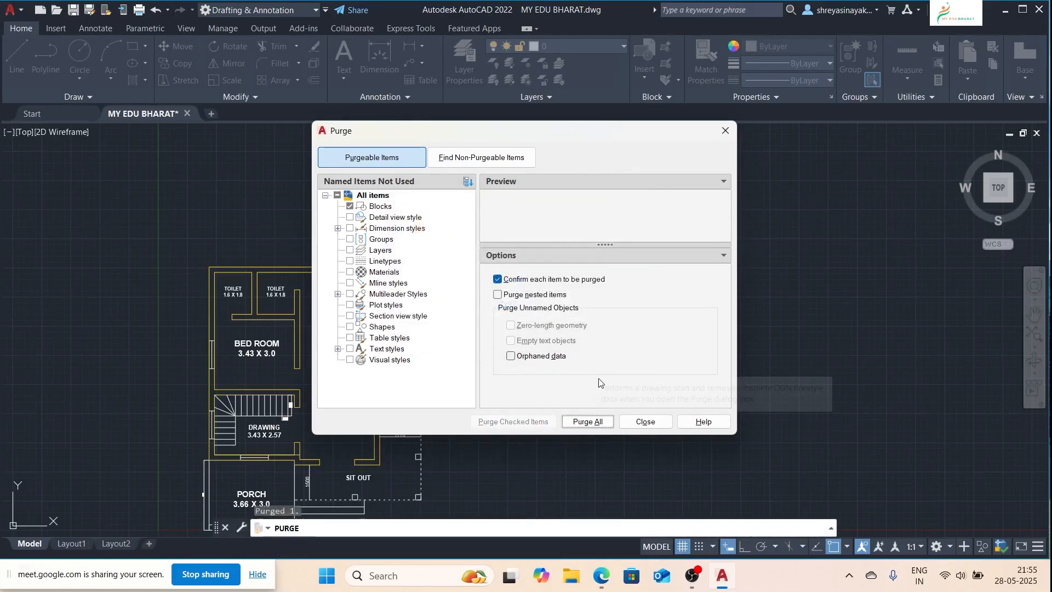
Step: Purge all remaining unused items, confirming them one by one, including the Annotative dimension and multileader styles, and close the dialog
left_click(590, 422)
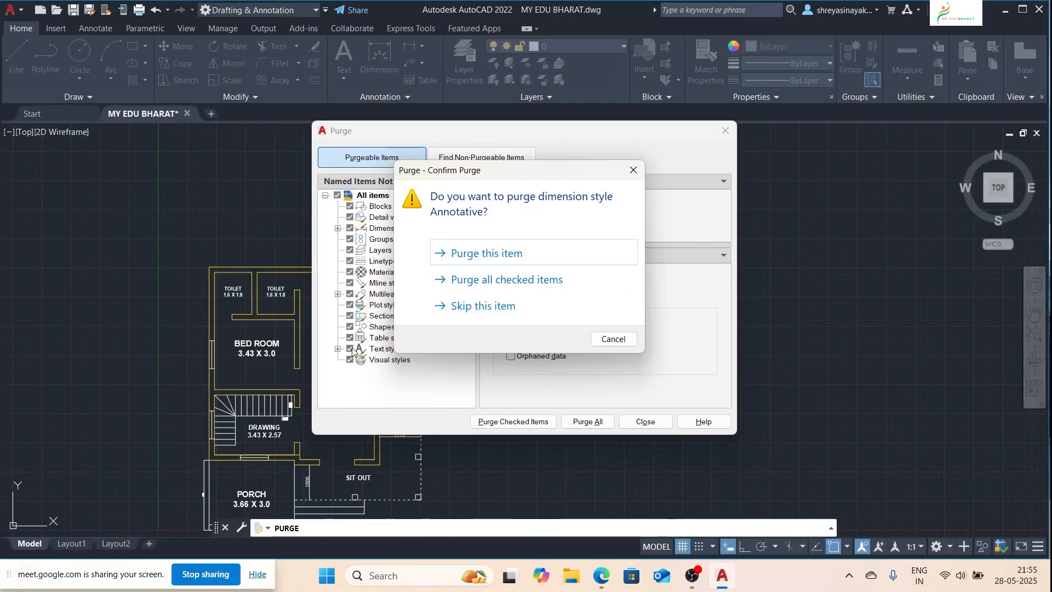
left_click(459, 256)
left_click(496, 262)
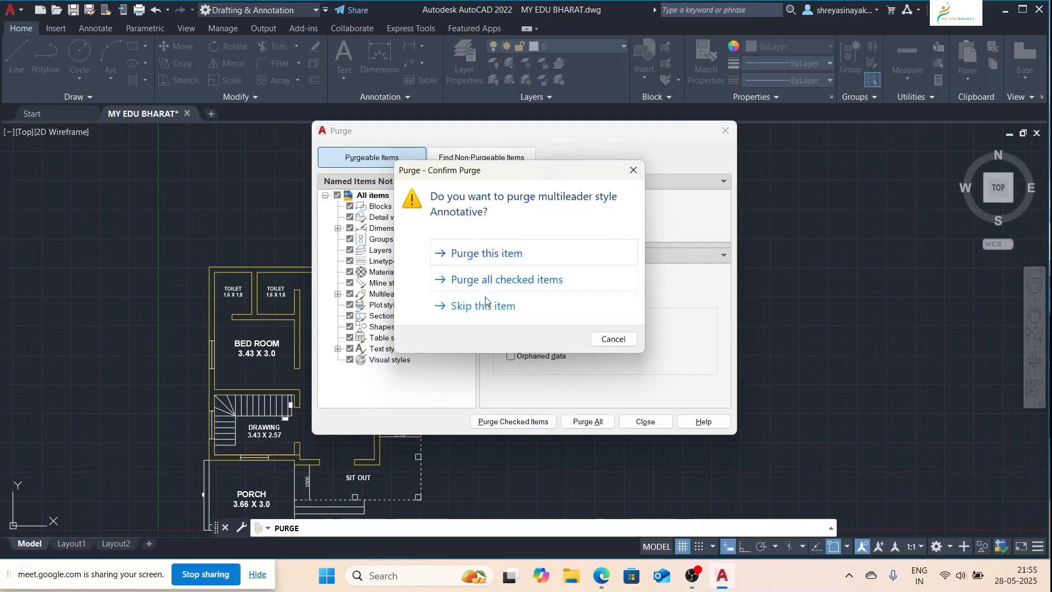
left_click(484, 254)
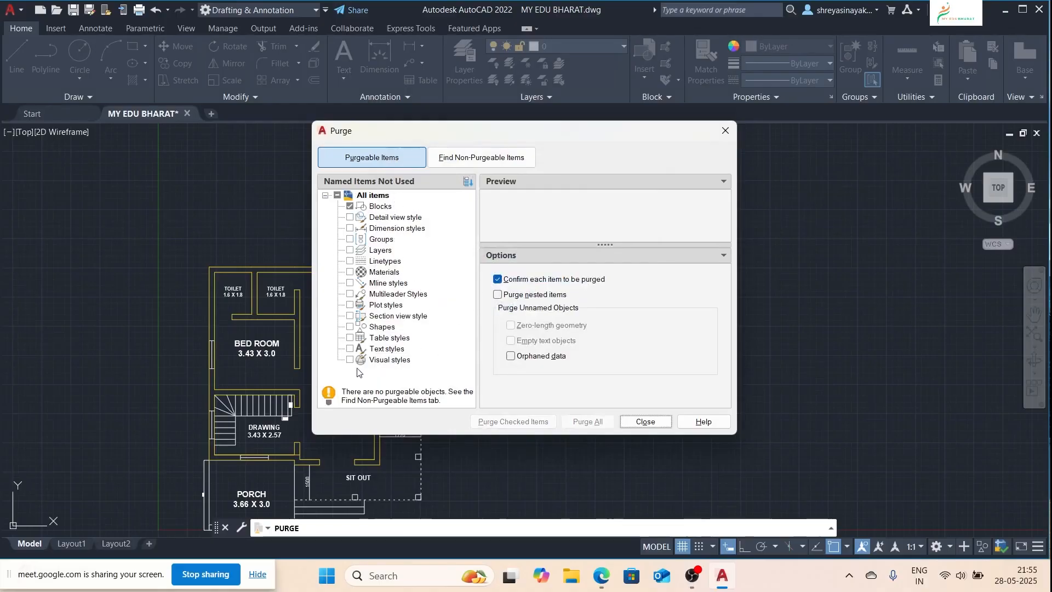
left_click(645, 421)
scroll(560, 306, "down", 2)
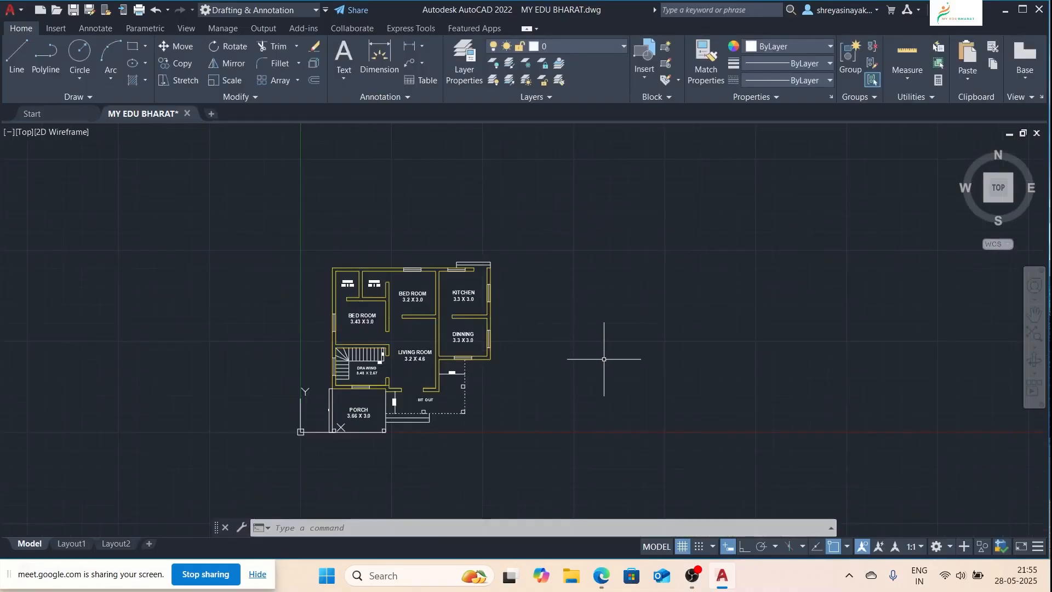
middle_click_drag(606, 364, 525, 364)
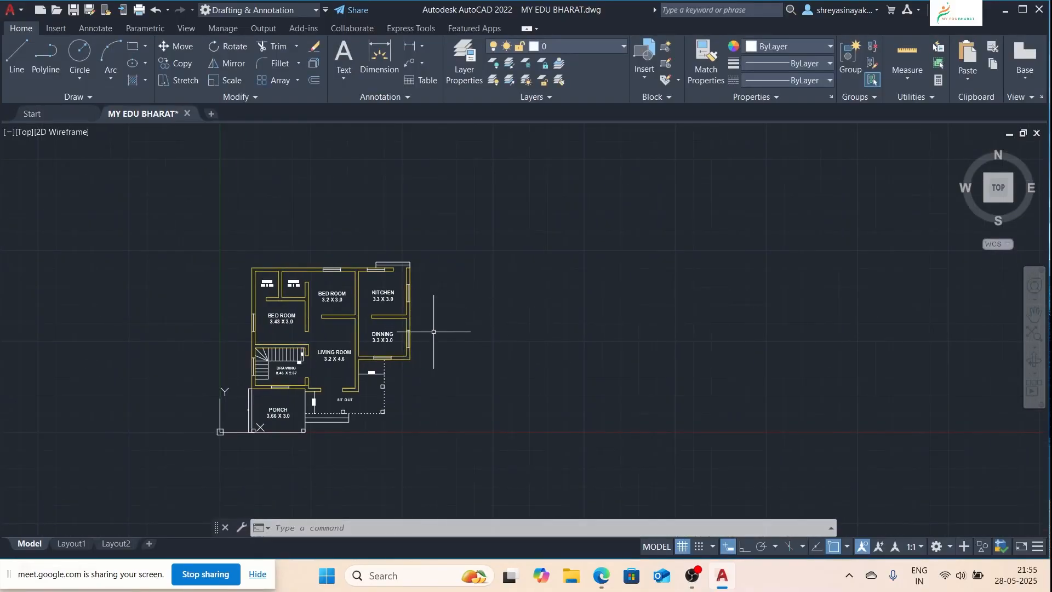
scroll(477, 343, "down", 2)
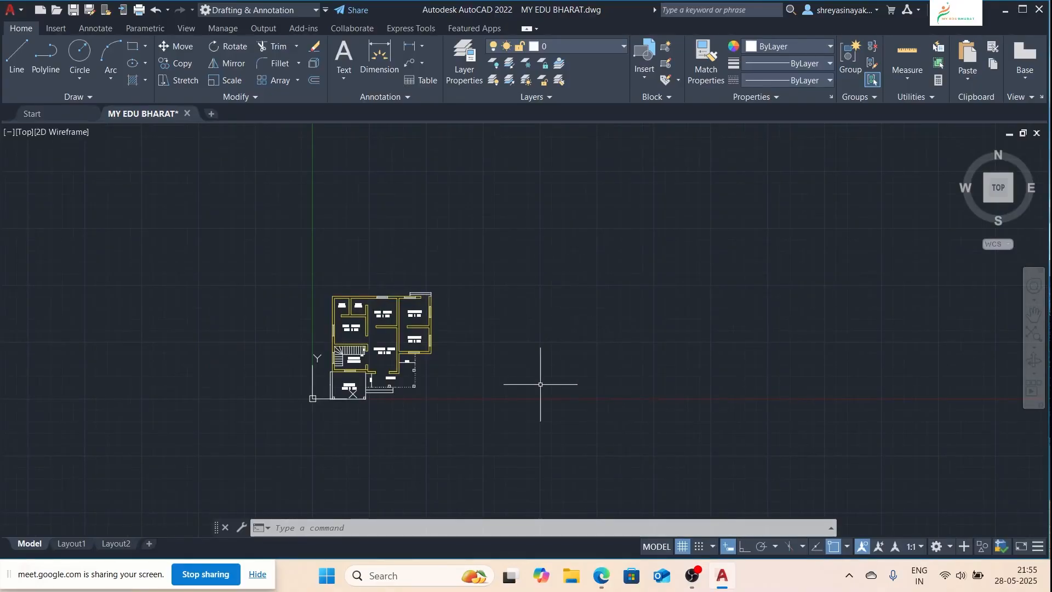
middle_click_drag(583, 309, 495, 377)
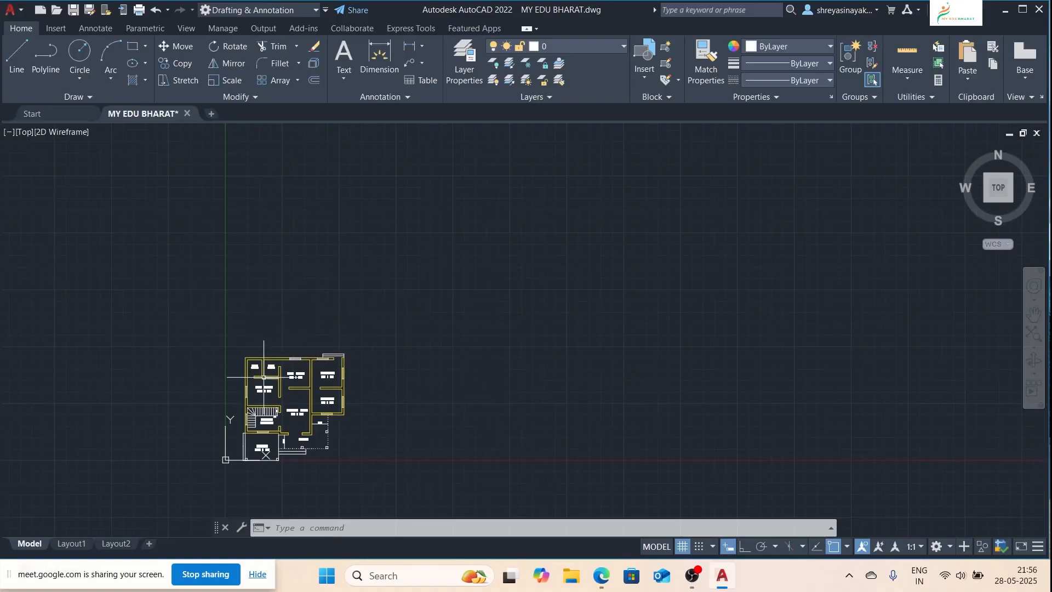
scroll(256, 356, "up", 5)
scroll(313, 274, "down", 2)
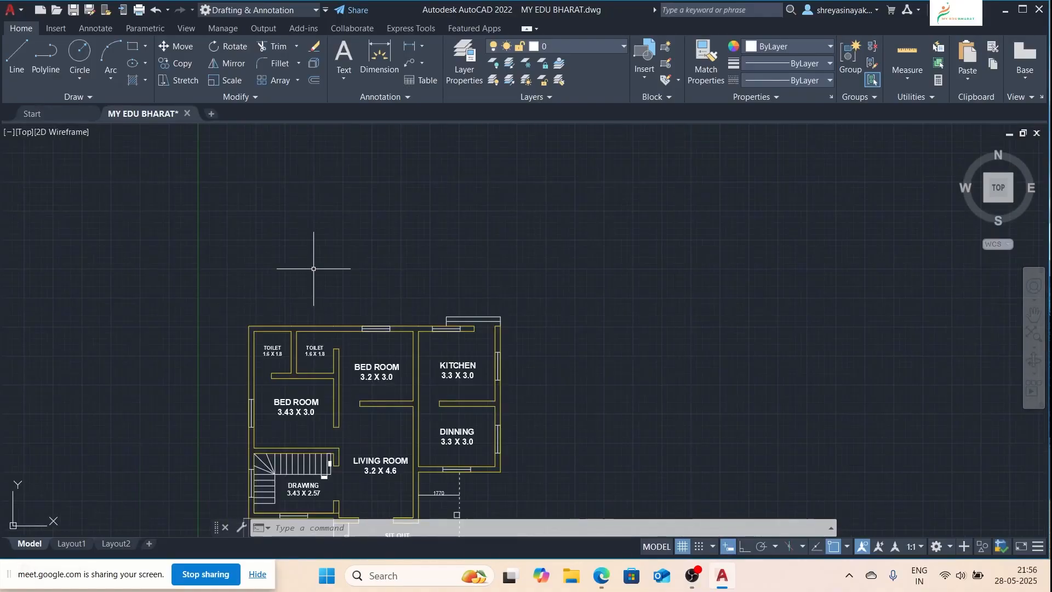
scroll(276, 295, "down", 2)
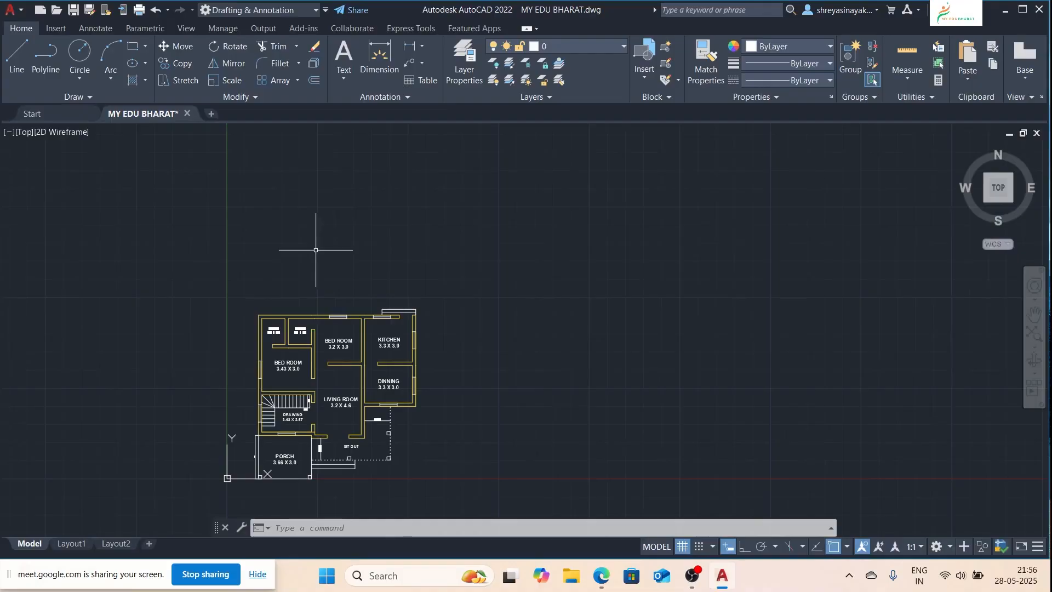
Step: Draw a horizontal line about 9000 units long in the empty area above and right of the floor plan, using ortho
left_click(16, 55)
left_click(508, 219)
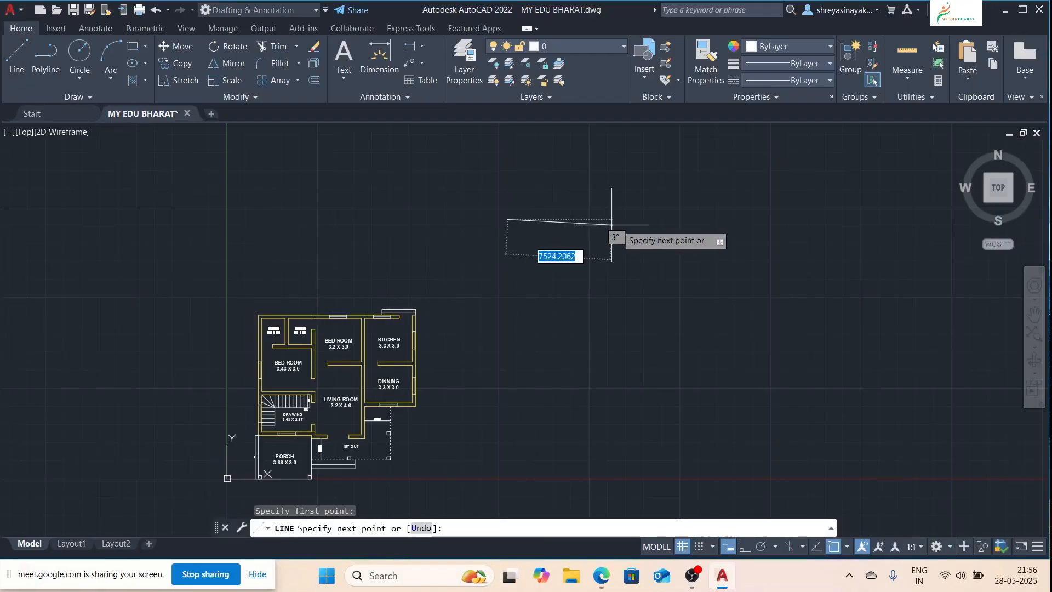
key("F8")
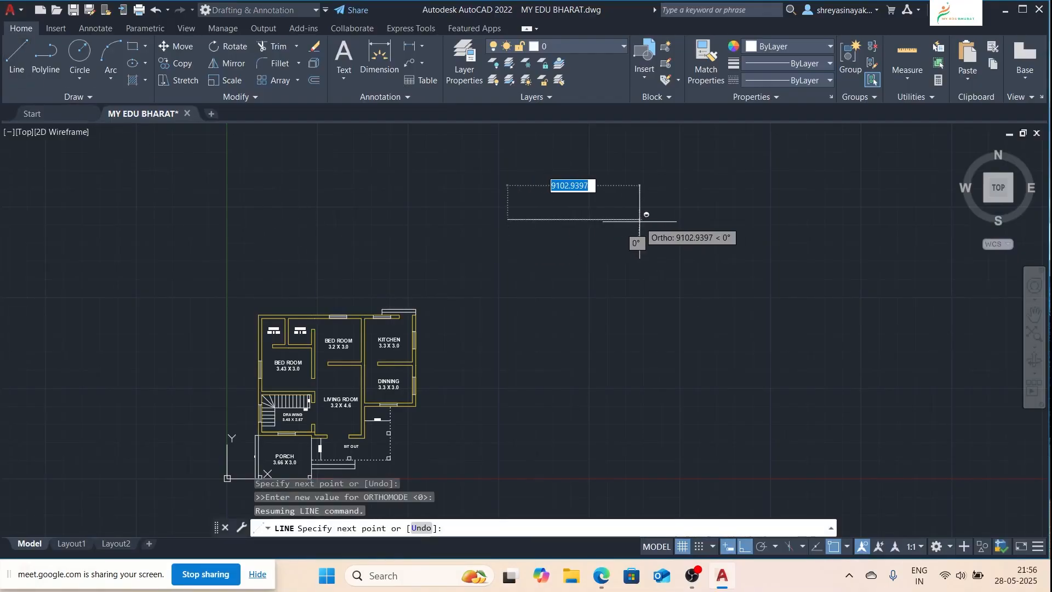
left_click(638, 220)
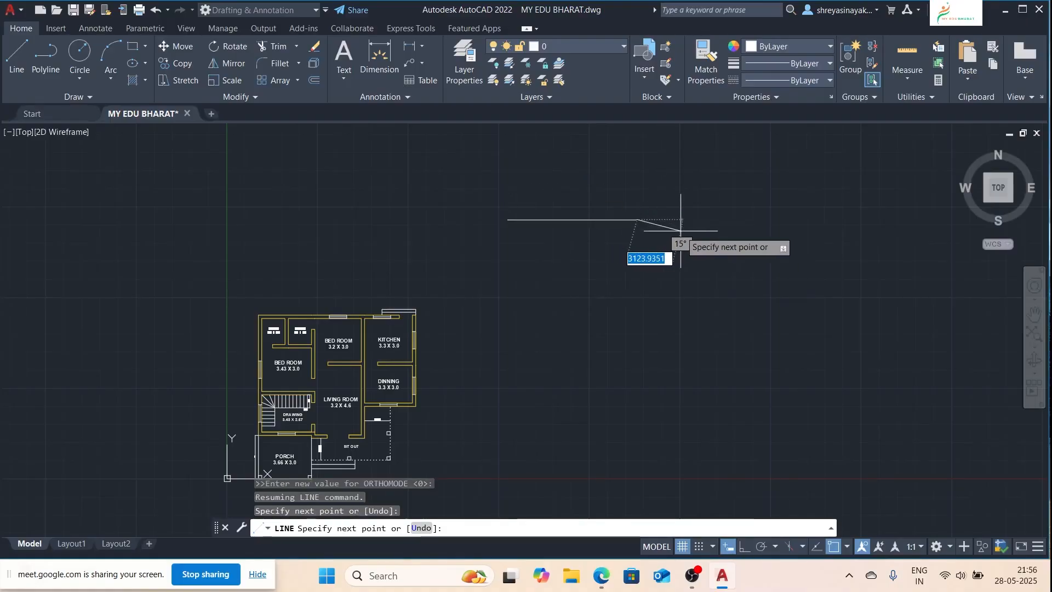
key("Escape")
Step: Delete the single horizontal line from the empty area beside the floor plan
scroll(635, 219, "up", 3)
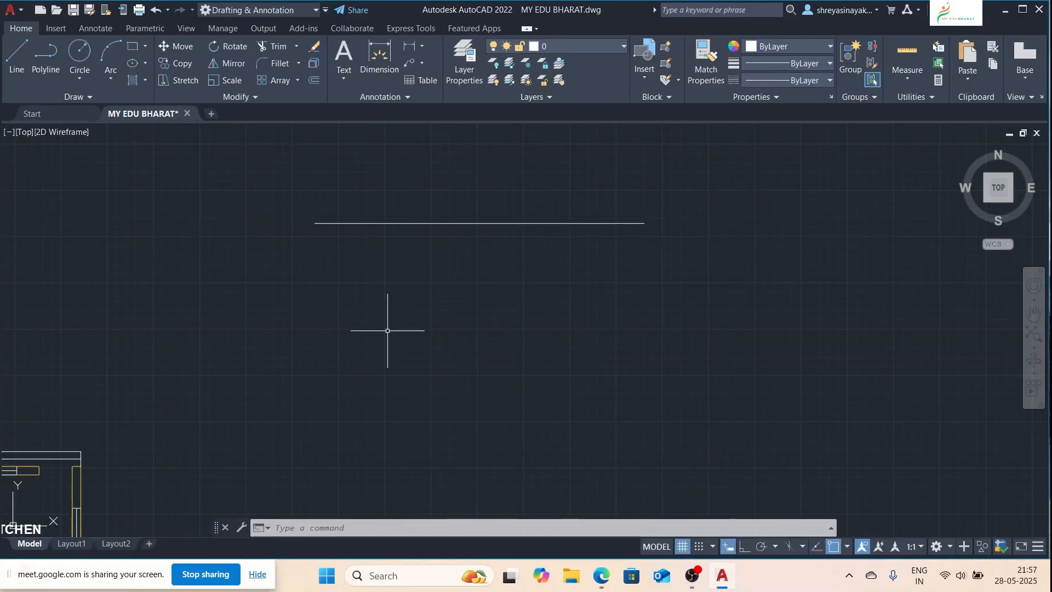
scroll(367, 329, "down", 2)
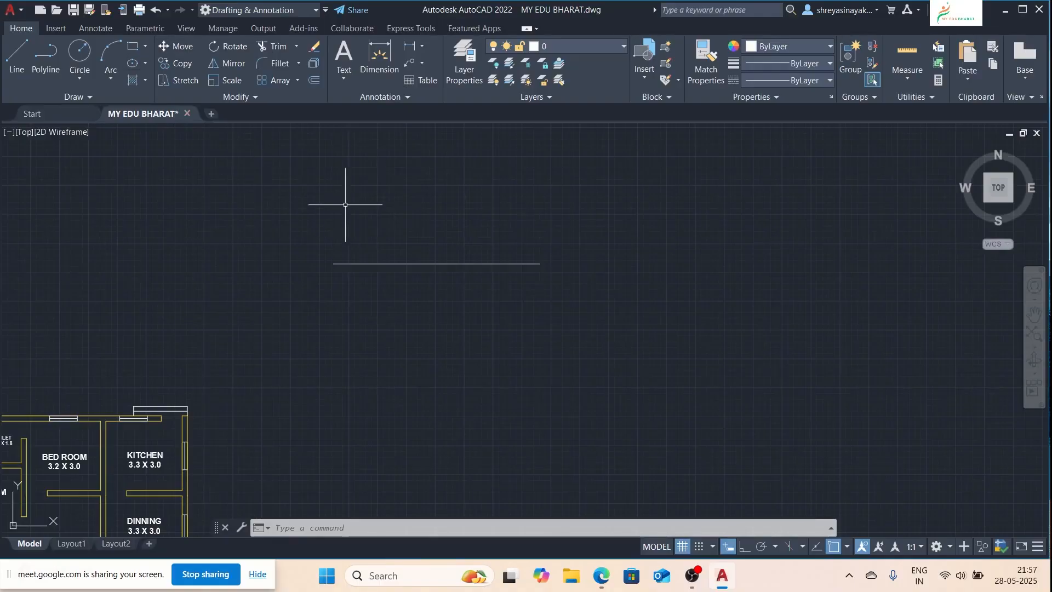
scroll(379, 249, "down", 2)
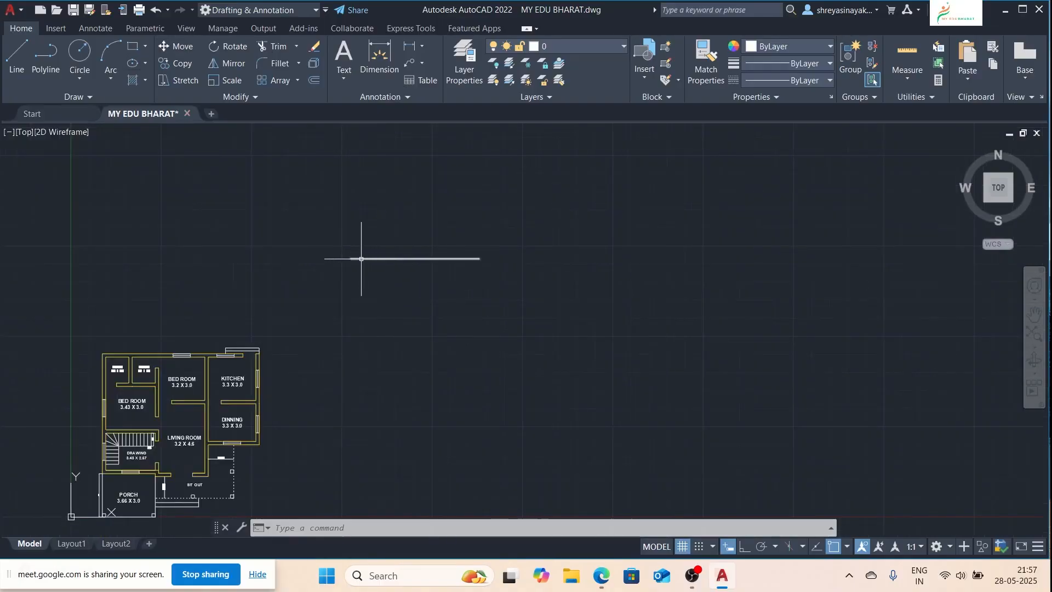
scroll(474, 259, "up", 2)
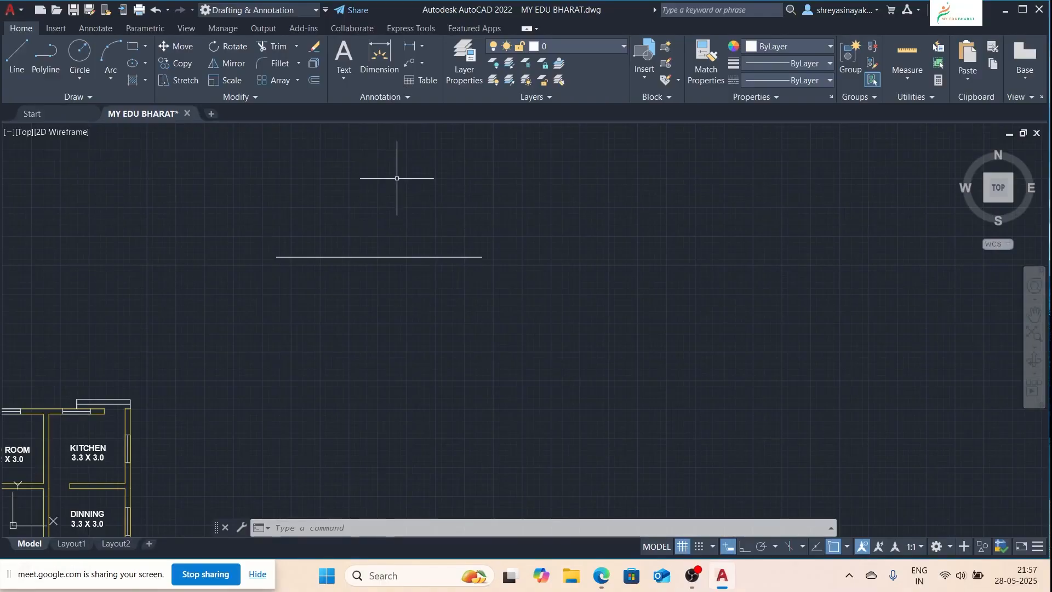
key("Escape")
left_click(462, 195)
left_click(414, 294)
key("Delete")
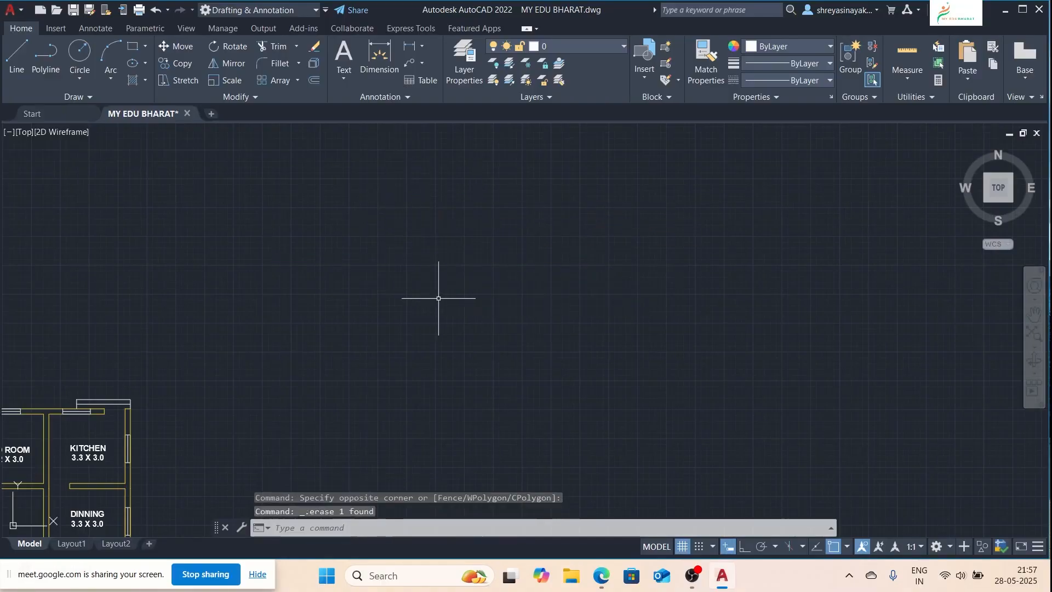
scroll(405, 352, "down", 3)
scroll(545, 294, "down", 4)
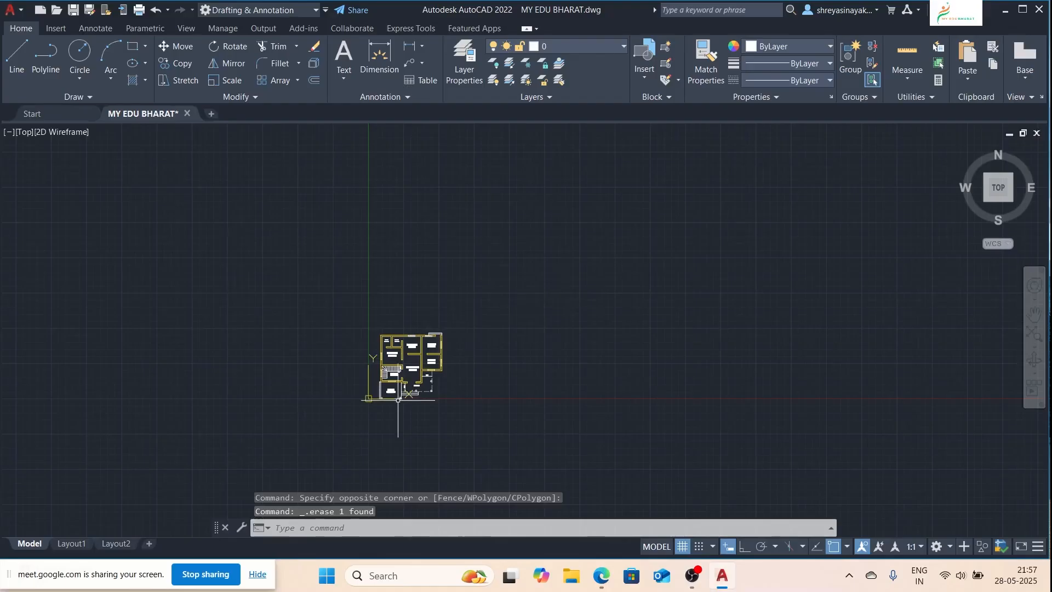
scroll(399, 400, "up", 5)
scroll(340, 430, "down", 2)
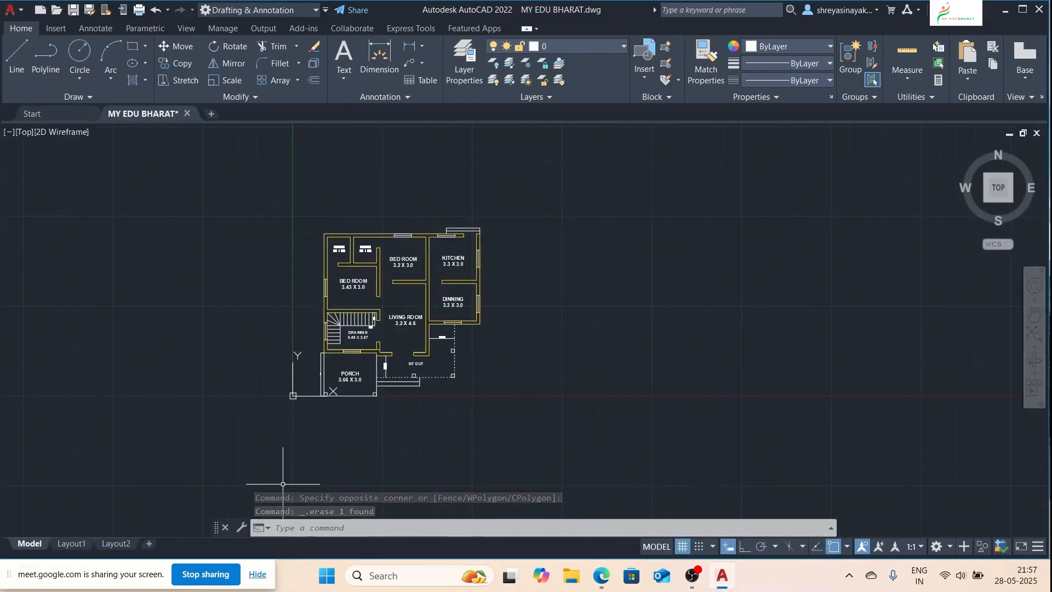
scroll(383, 361, "up", 2)
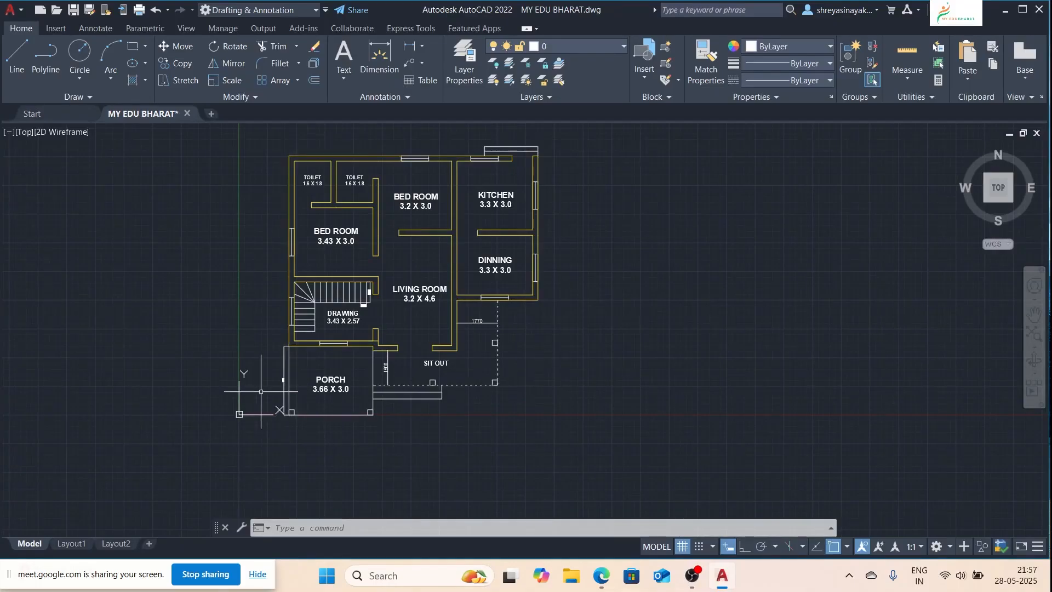
scroll(293, 378, "up", 5)
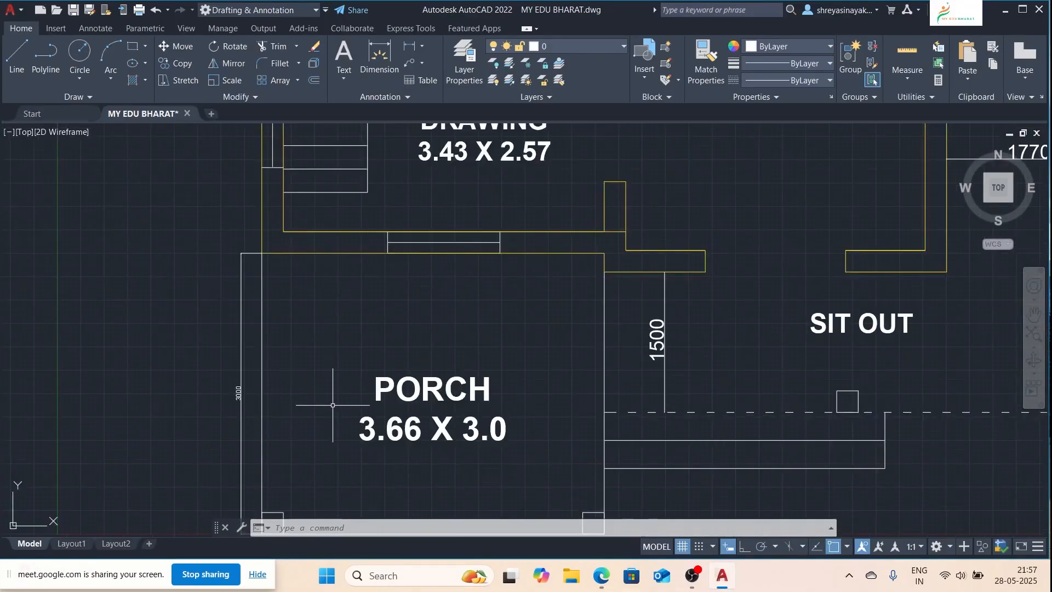
key("Escape")
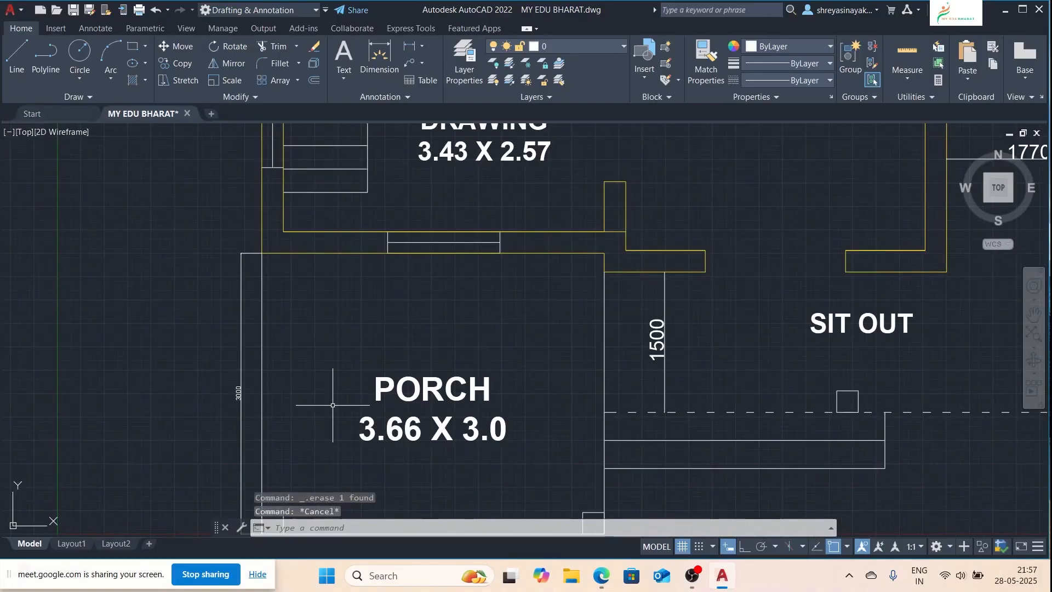
scroll(334, 403, "down", 5)
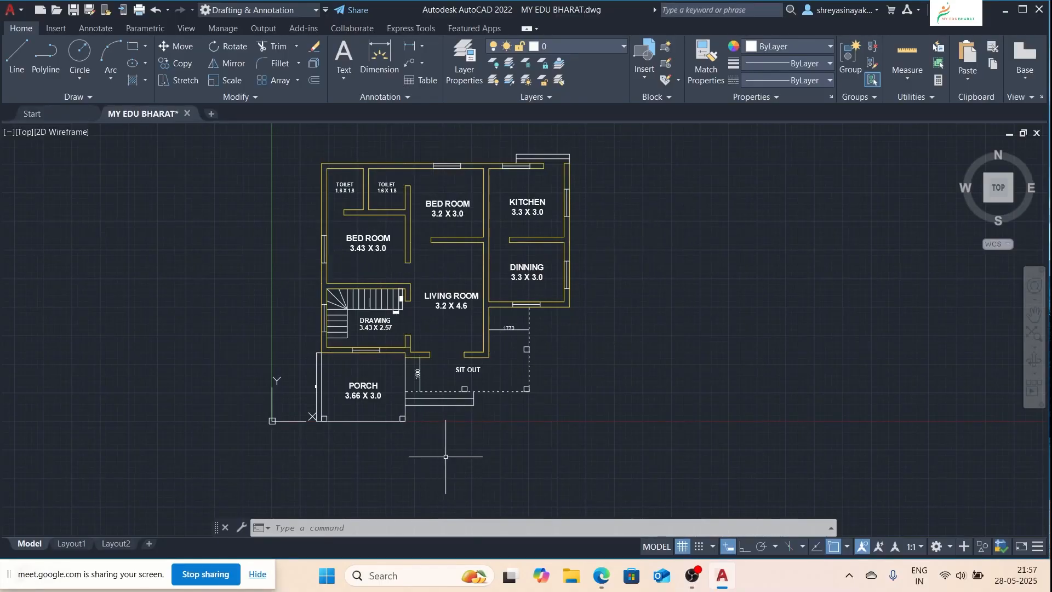
scroll(312, 343, "down", 2)
scroll(351, 417, "up", 2)
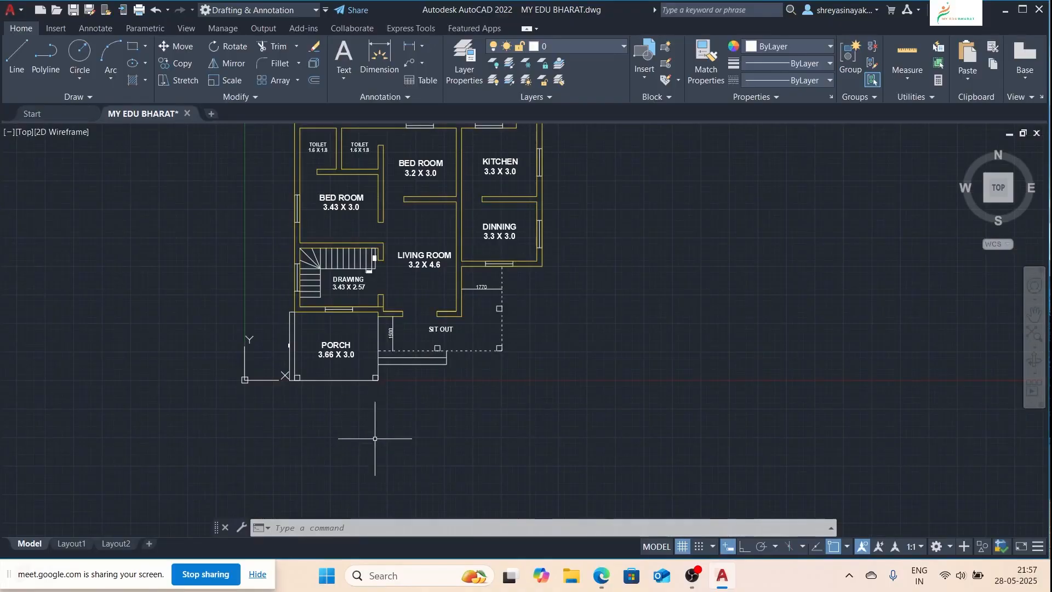
scroll(378, 438, "down", 2)
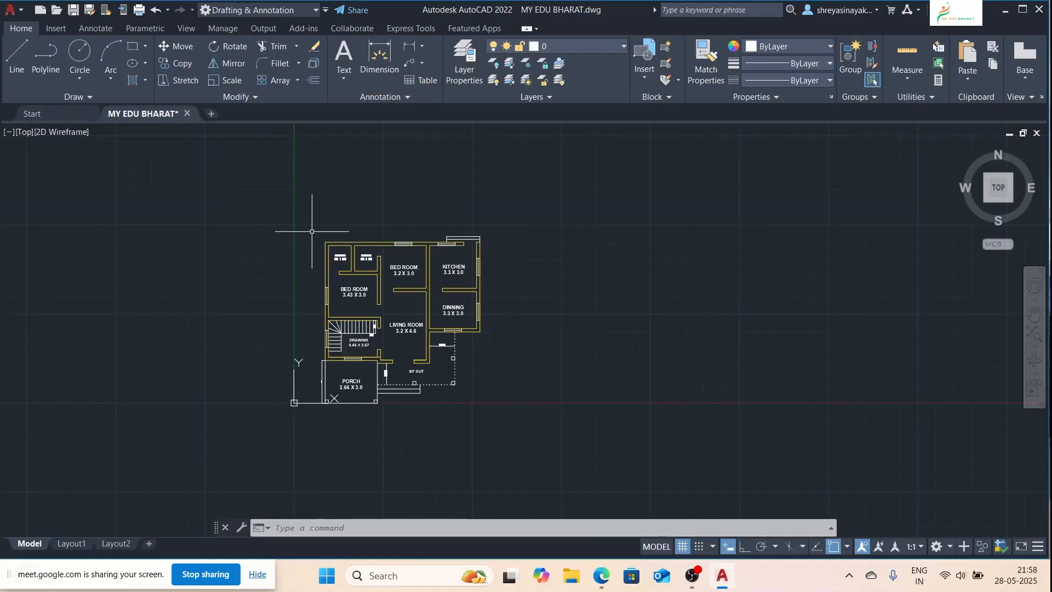
scroll(440, 230, "up", 2)
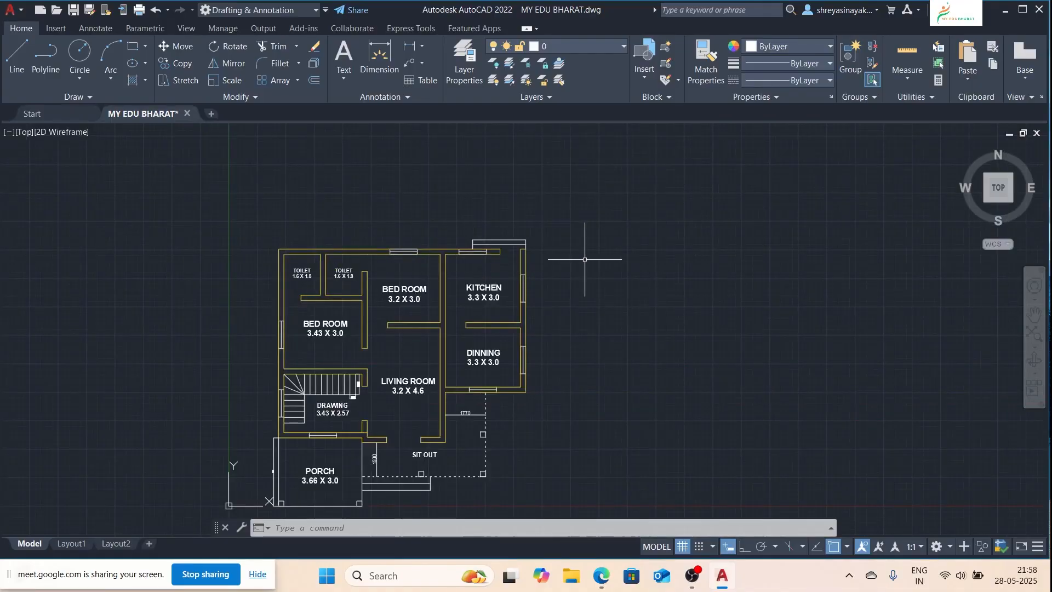
scroll(376, 216, "down", 2)
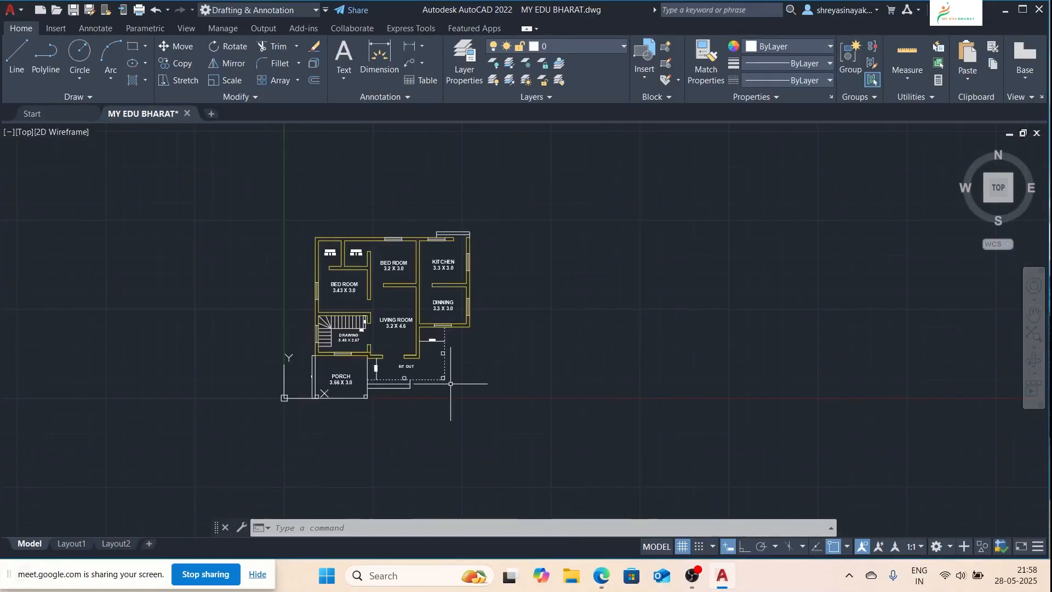
scroll(345, 360, "up", 2)
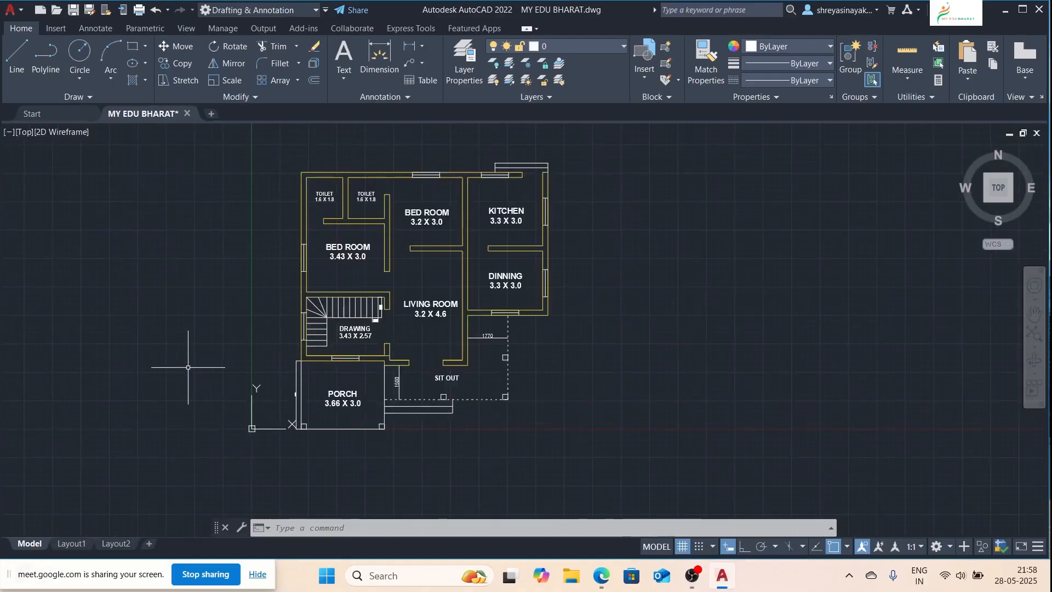
scroll(188, 356, "down", 2)
scroll(311, 392, "up", 4)
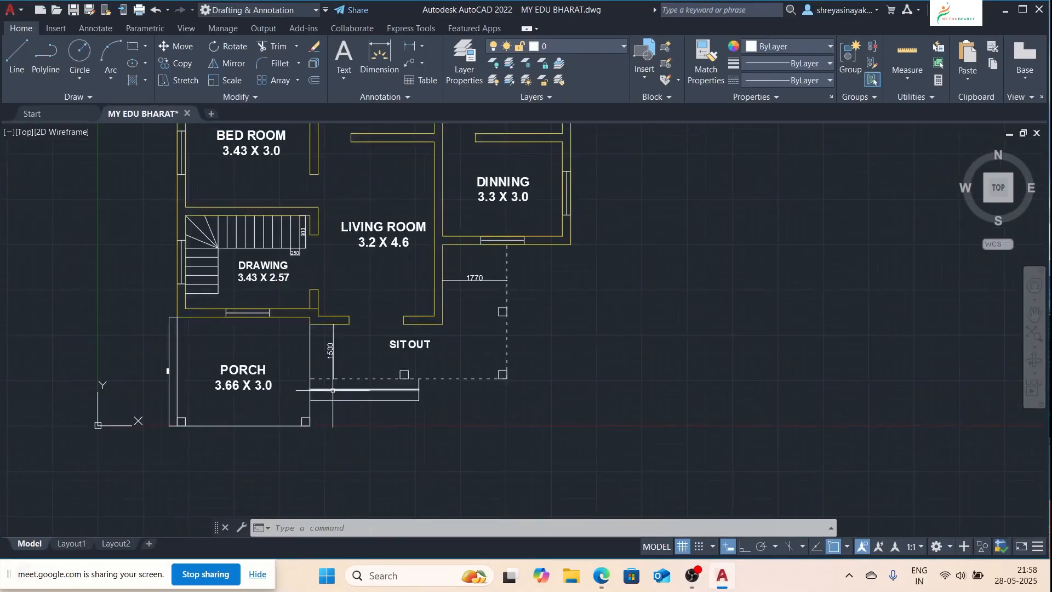
scroll(296, 407, "down", 2)
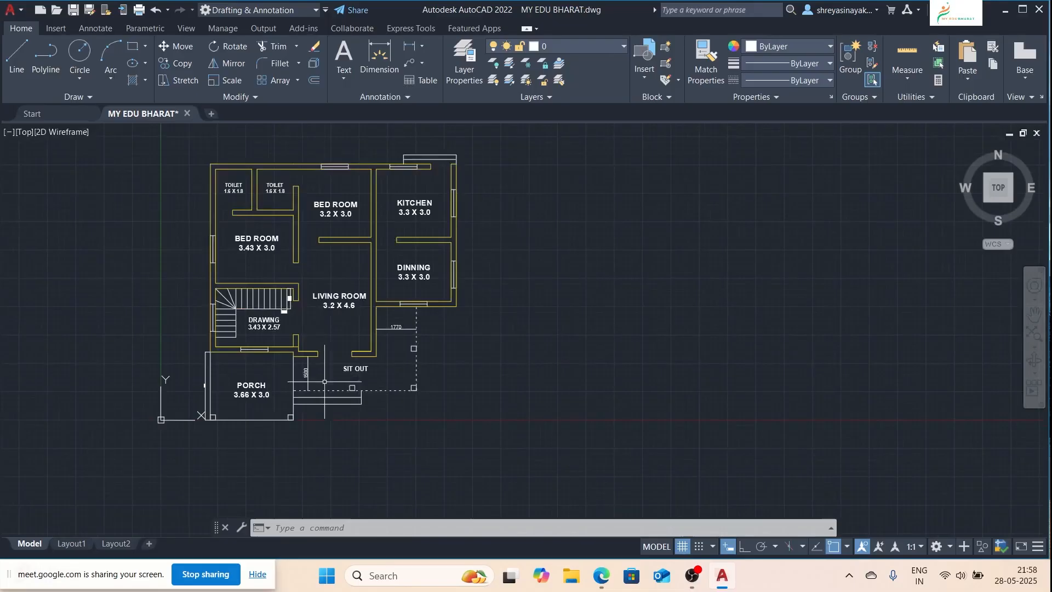
scroll(248, 364, "down", 2)
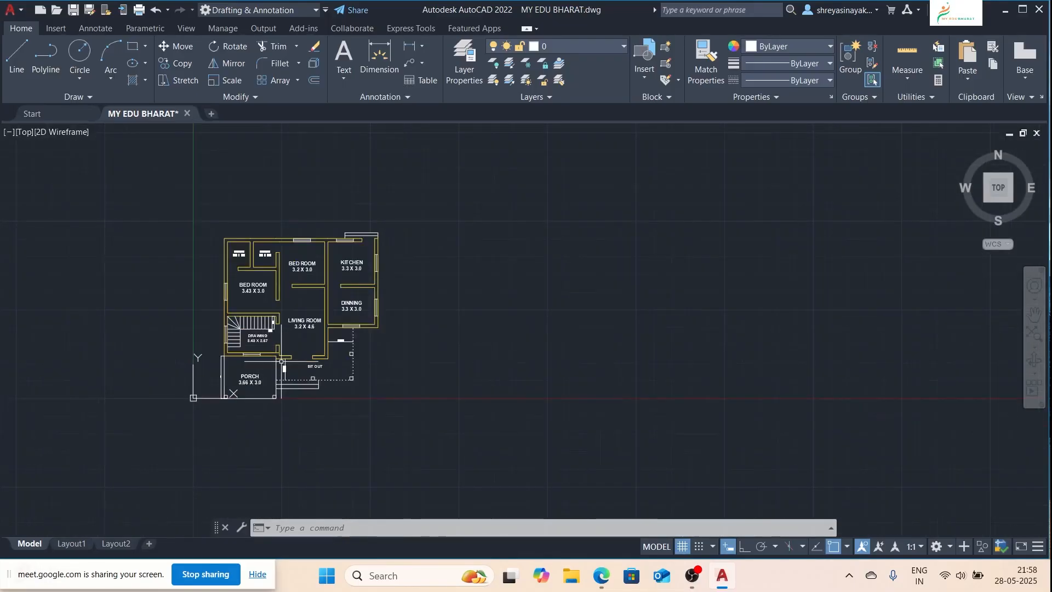
scroll(239, 373, "up", 2)
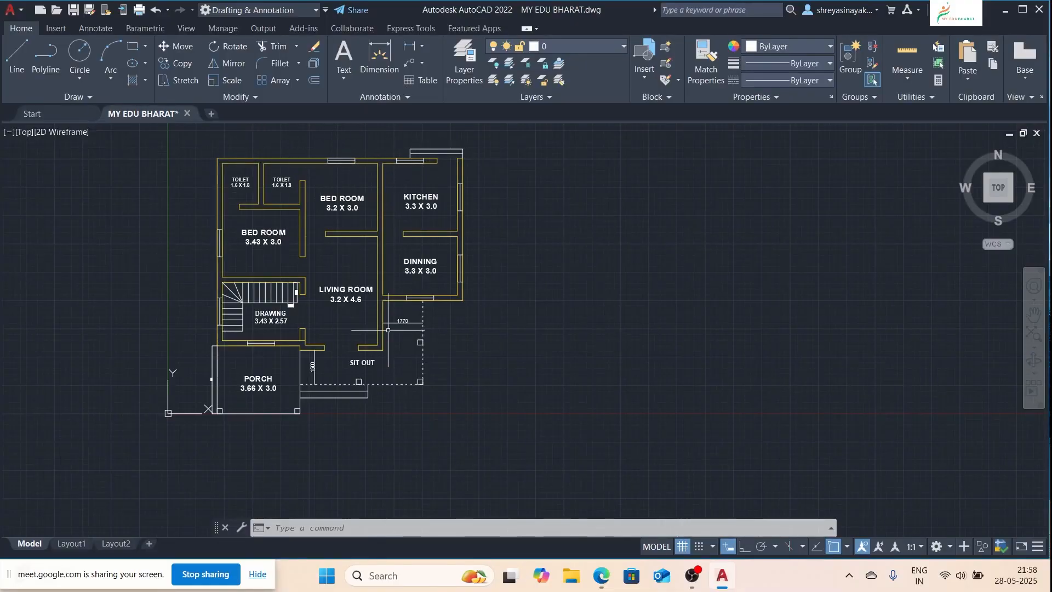
Step: Draw a circle with a radius of about 1500 units in the empty area above the floor plan
scroll(345, 235, "down", 3)
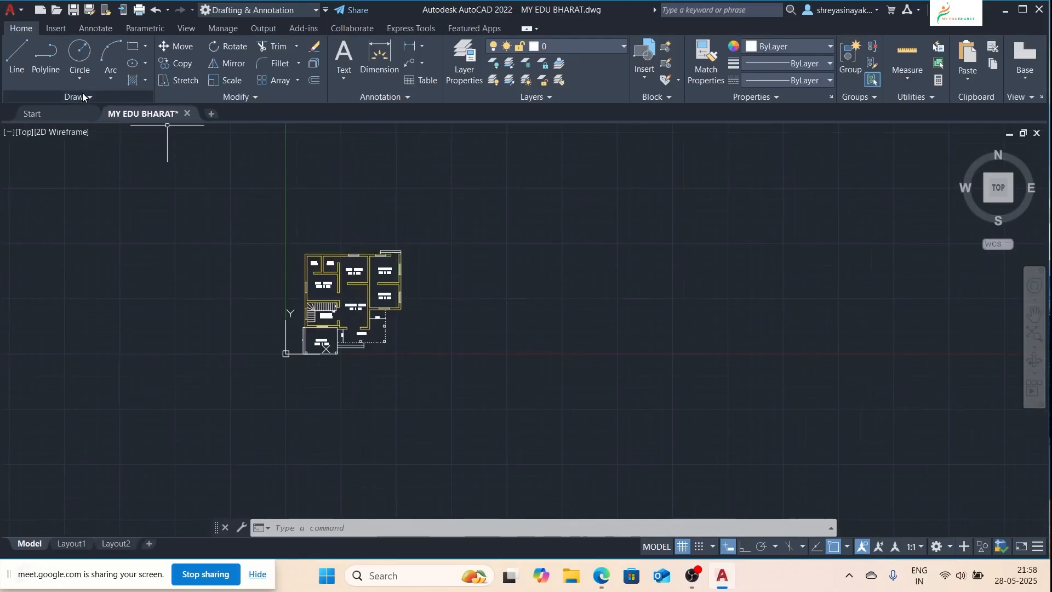
left_click(79, 55)
left_click(349, 207)
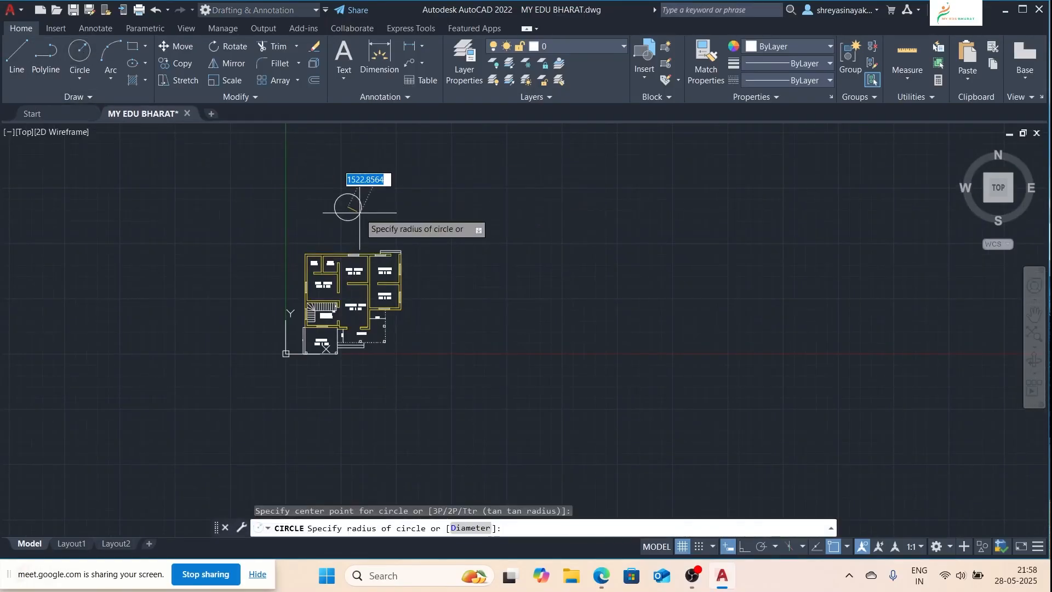
left_click(348, 221)
scroll(348, 221, "up", 3)
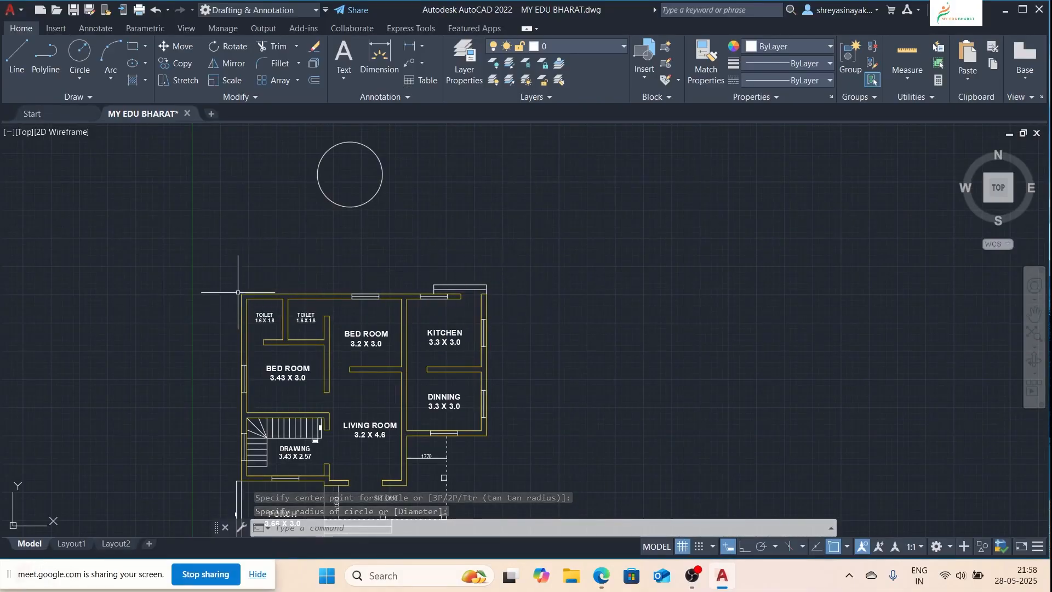
Step: Delete the circle above the floor plan
left_click(351, 173)
left_click(332, 227)
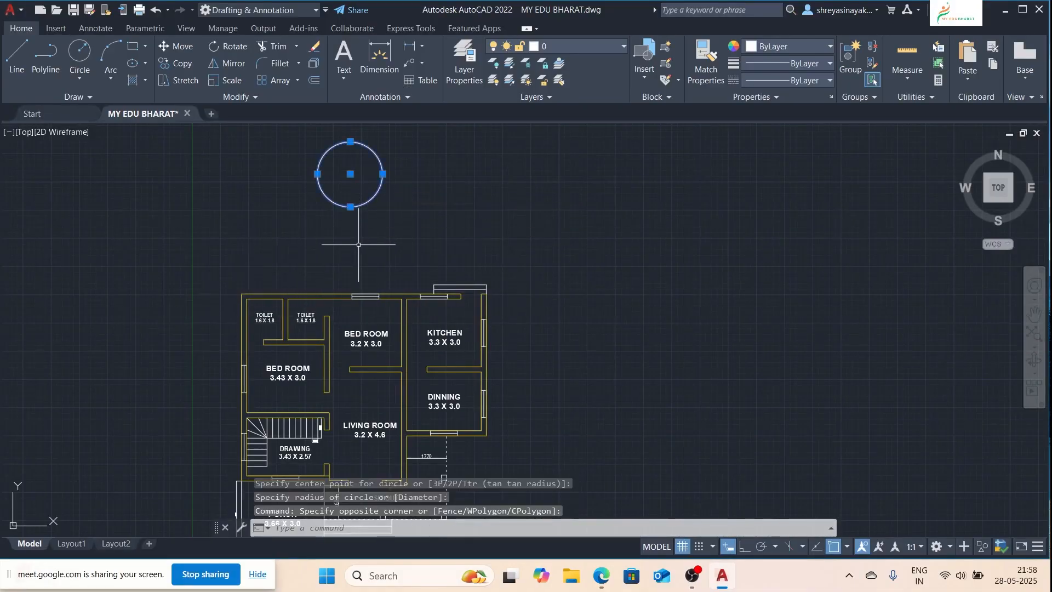
key("Delete")
scroll(331, 241, "down", 2)
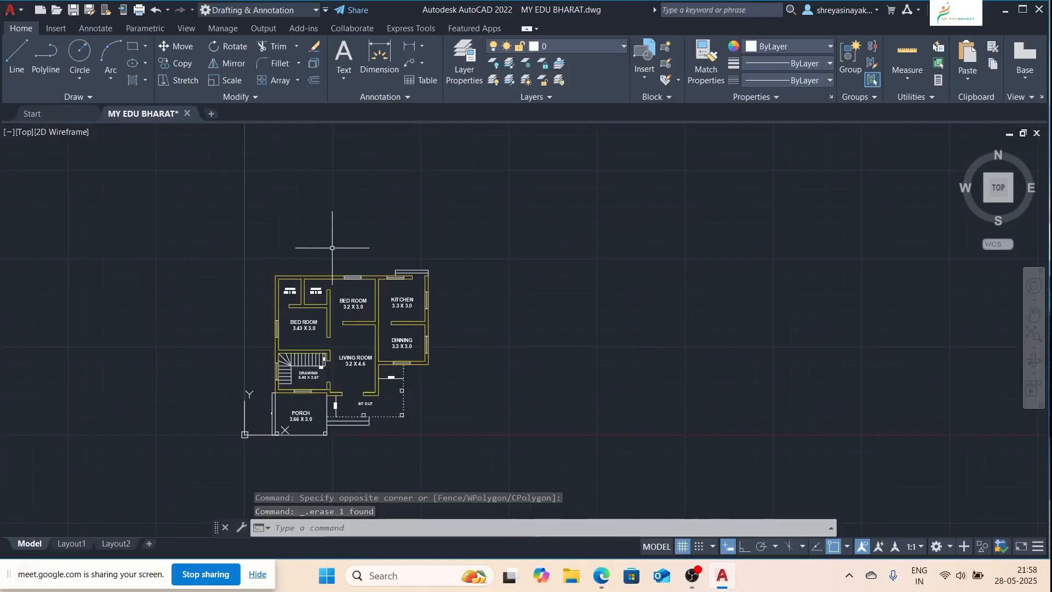
key("Escape")
key("Escape")
key("Escape")
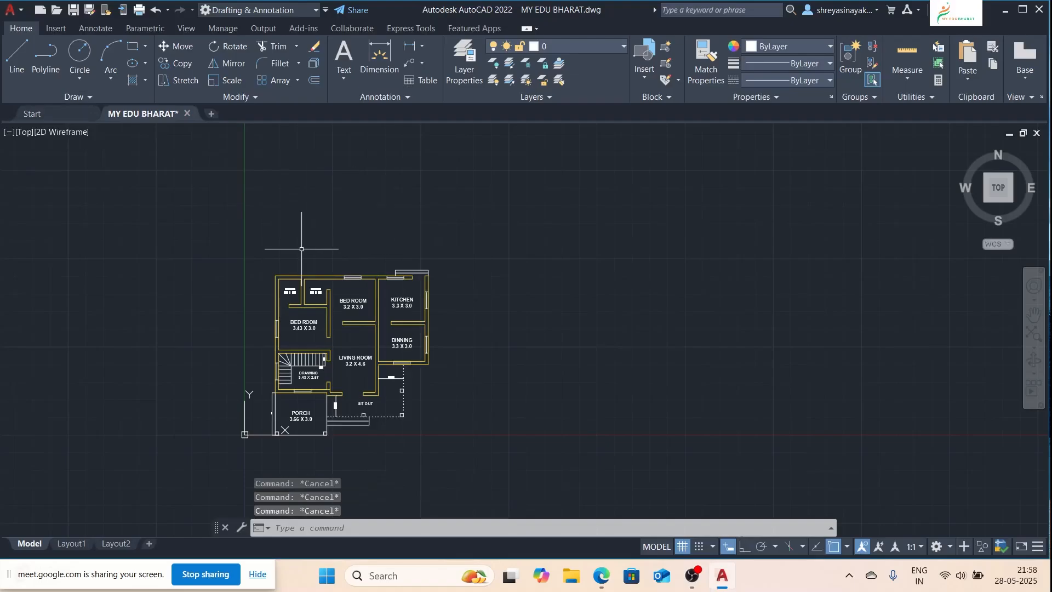
Step: Preview a vertical construction line with XLINE in the empty area beside the floor plan, leaving the command without placing it
scroll(221, 258, "down", 5)
scroll(246, 252, "up", 3)
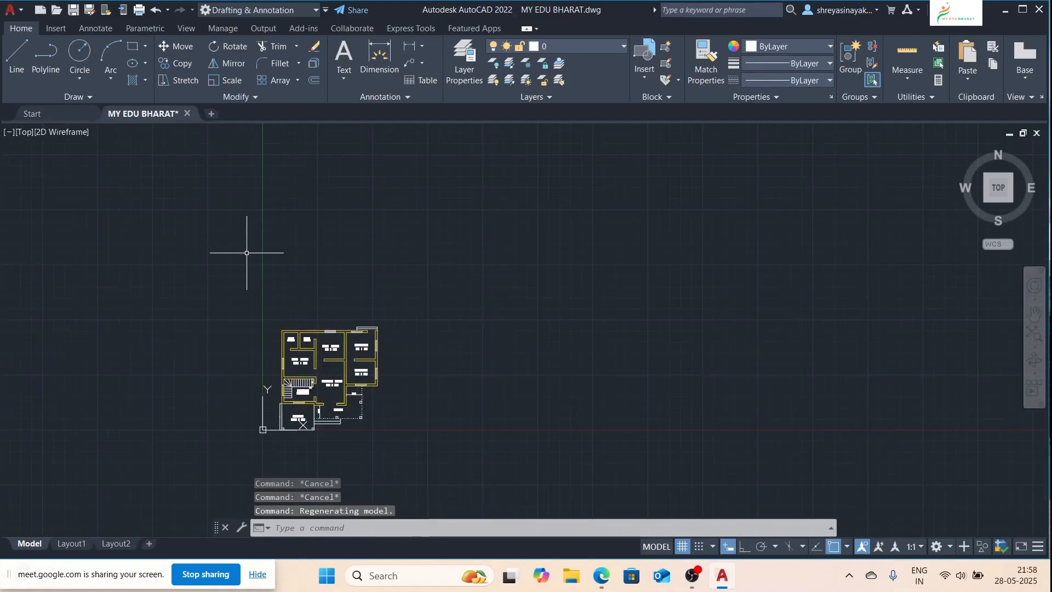
type("X")
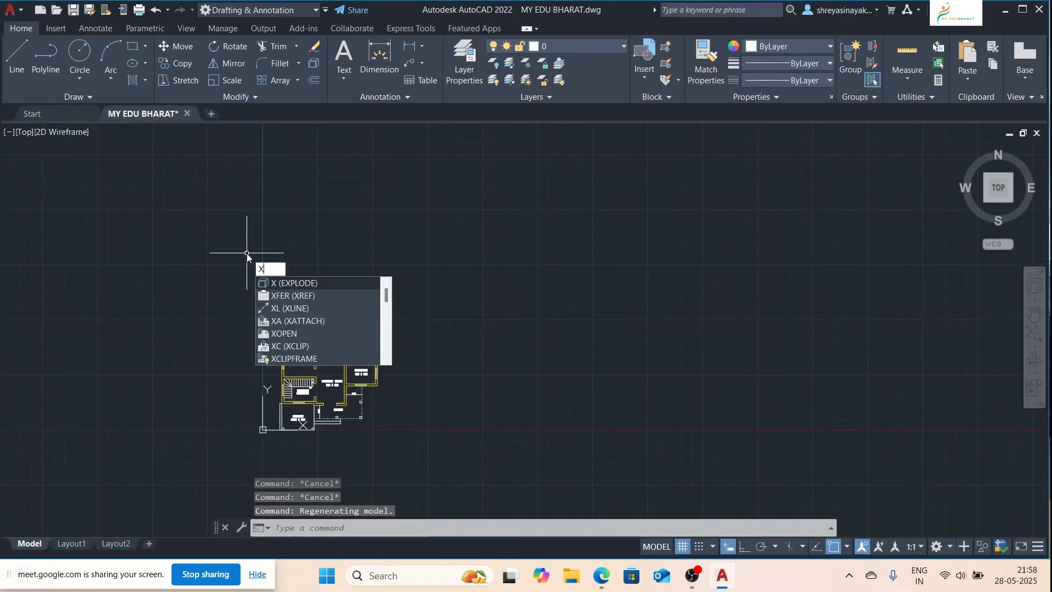
type("L")
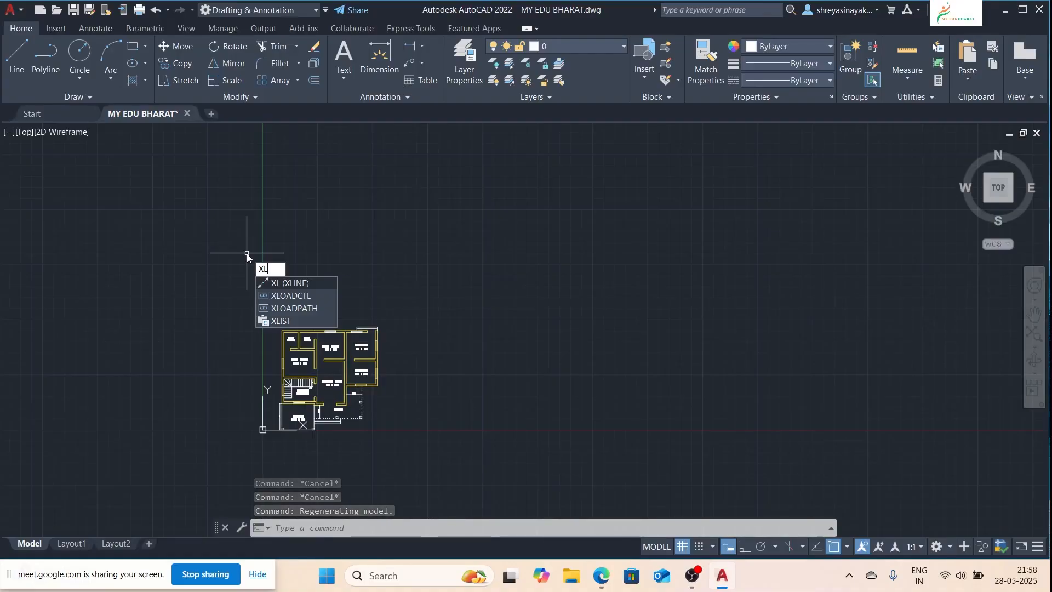
key("Return")
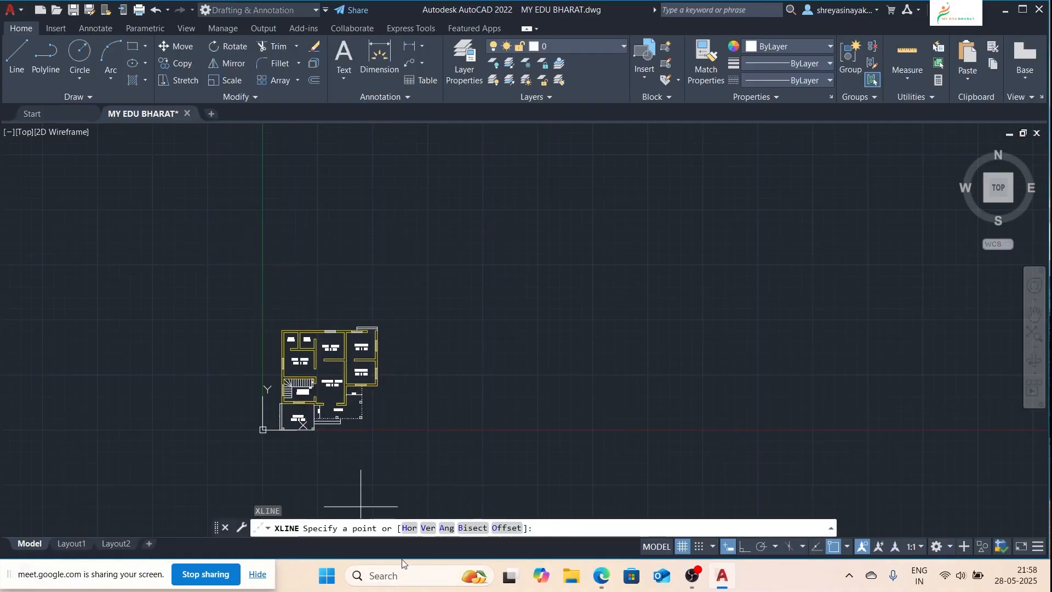
left_click(427, 528)
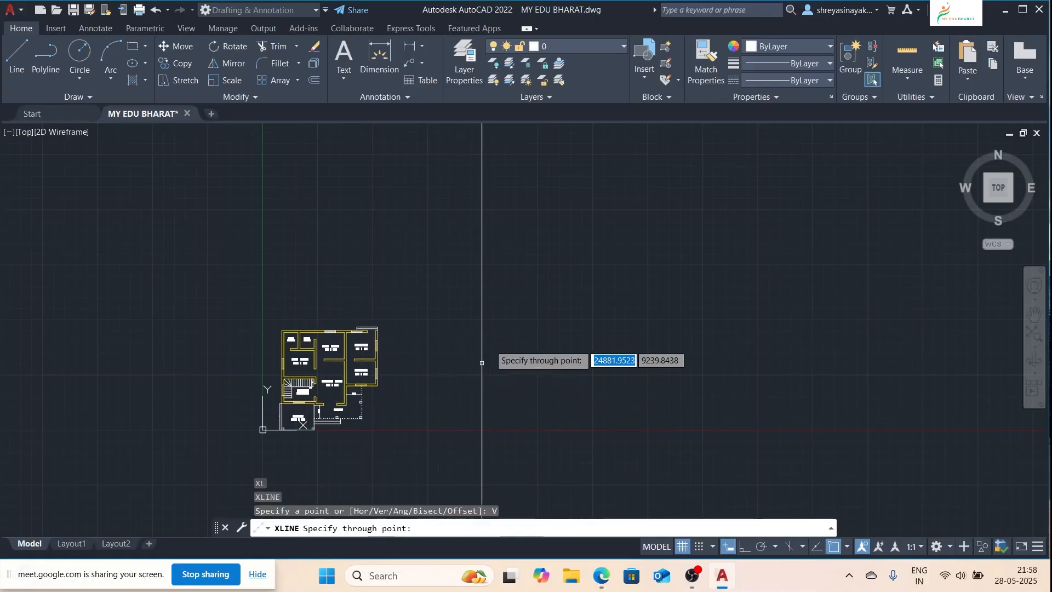
key("Escape")
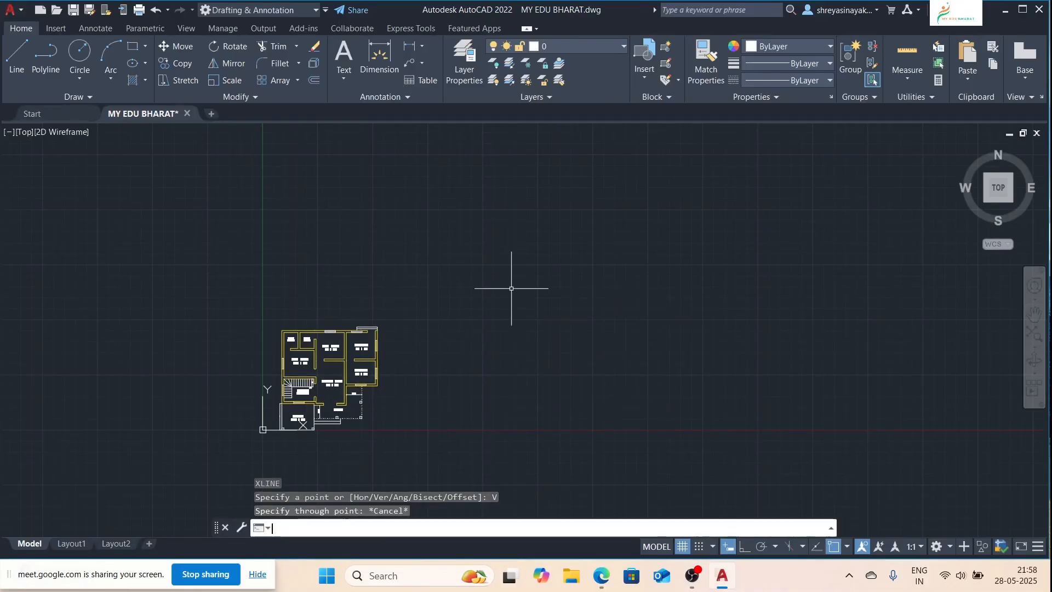
Step: Preview a horizontal construction line with XLINE above the floor plan, leaving the command without placing it
key("Return")
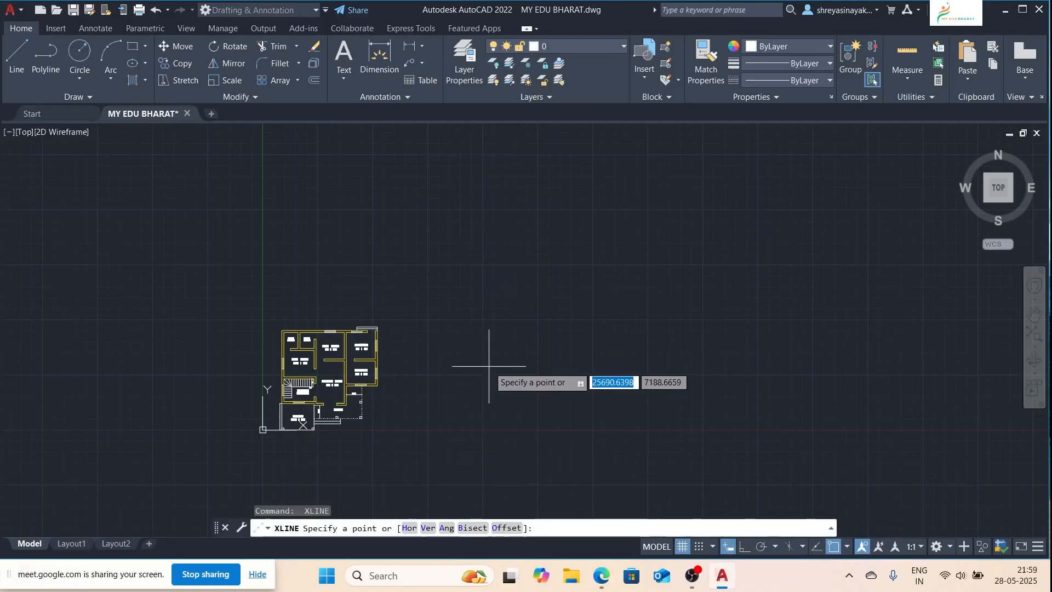
type("h")
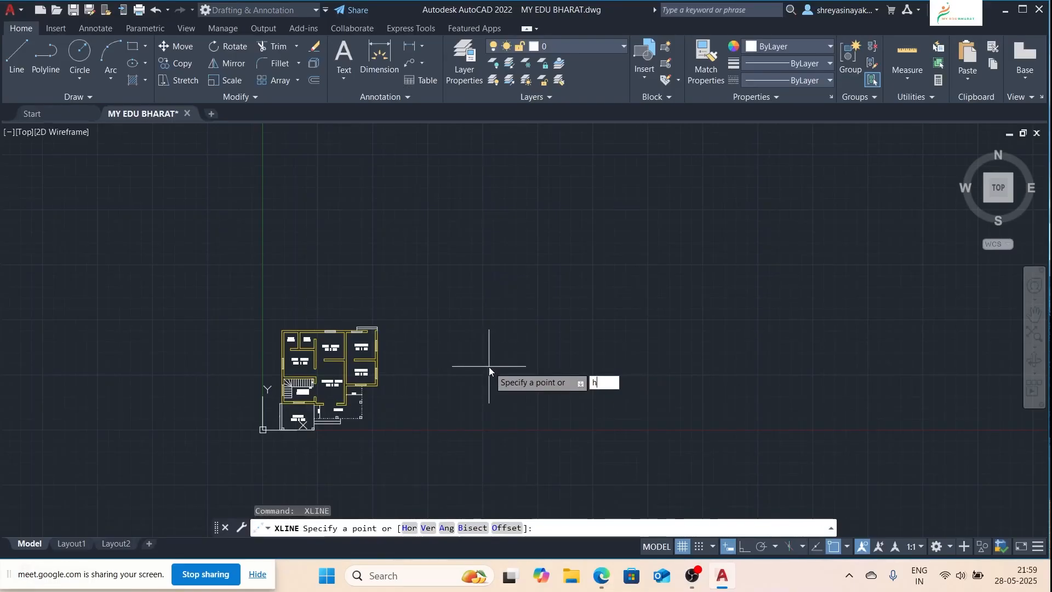
key("Return")
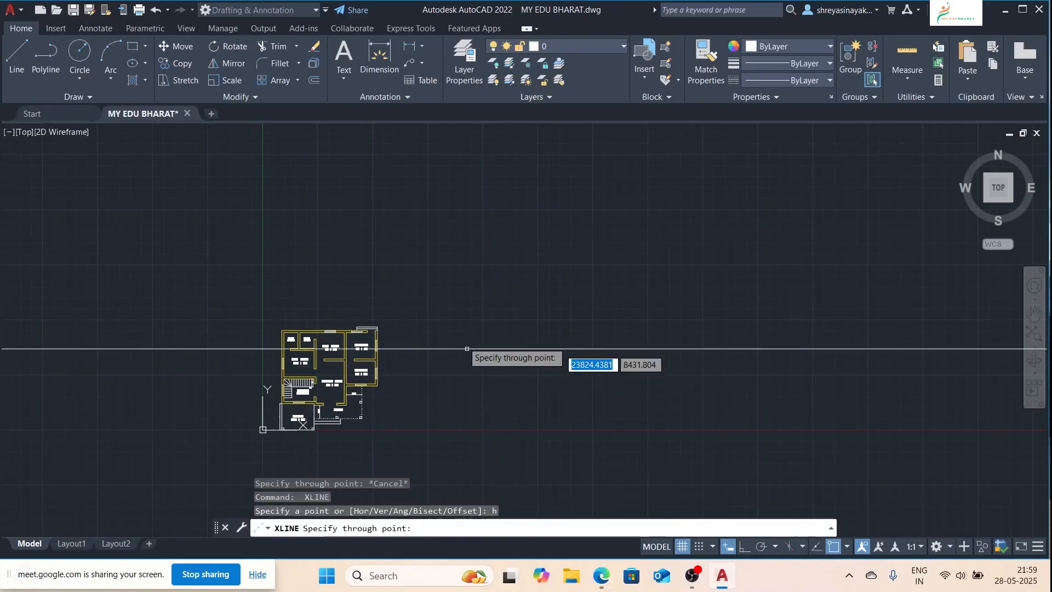
scroll(495, 302, "down", 2)
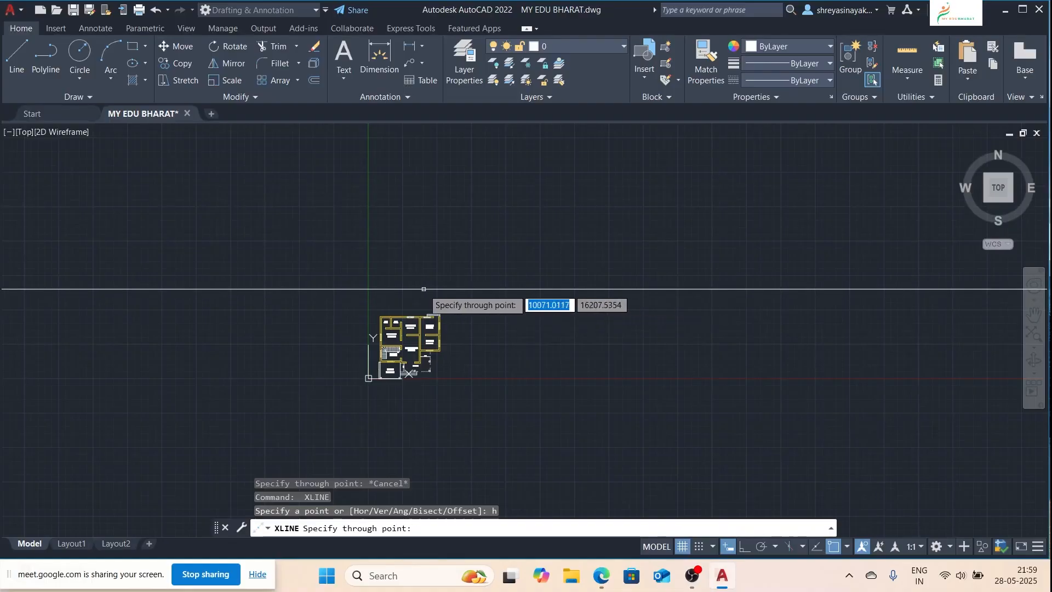
scroll(411, 289, "up", 4)
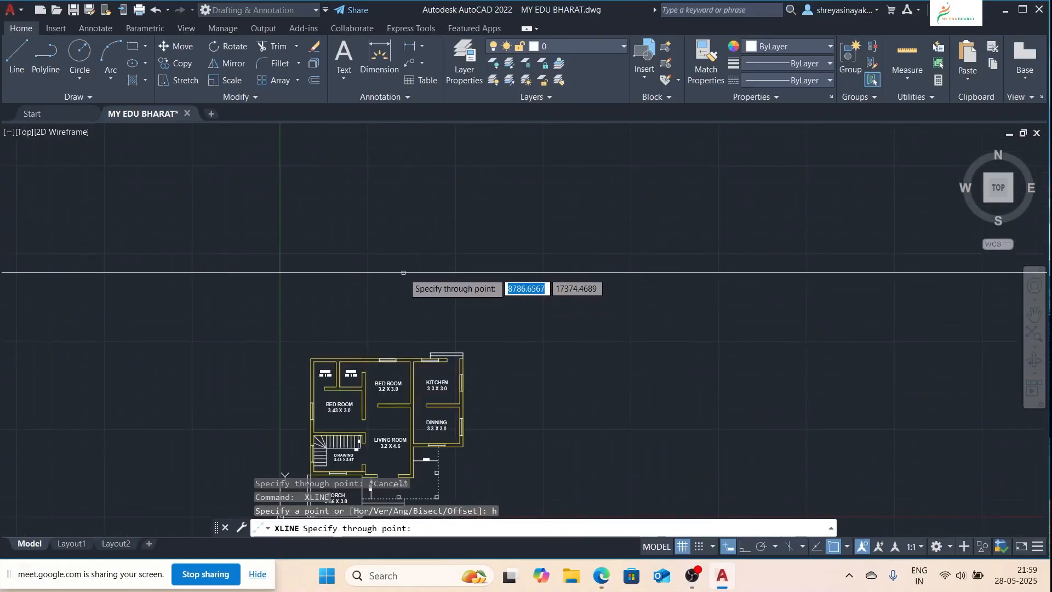
key("Escape")
key("Escape")
key("Escape")
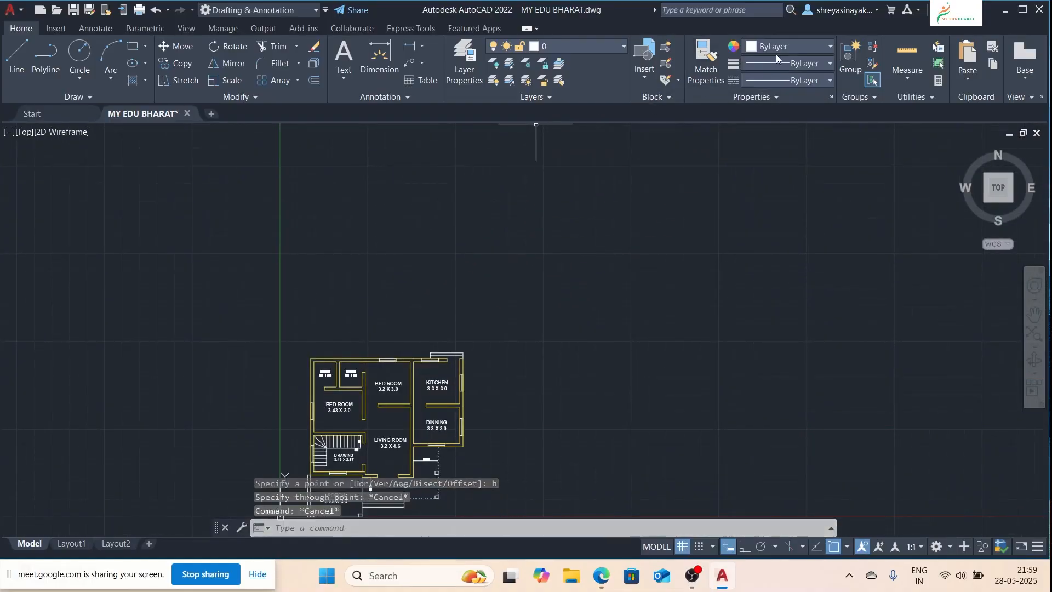
left_click(592, 46)
left_click(592, 46)
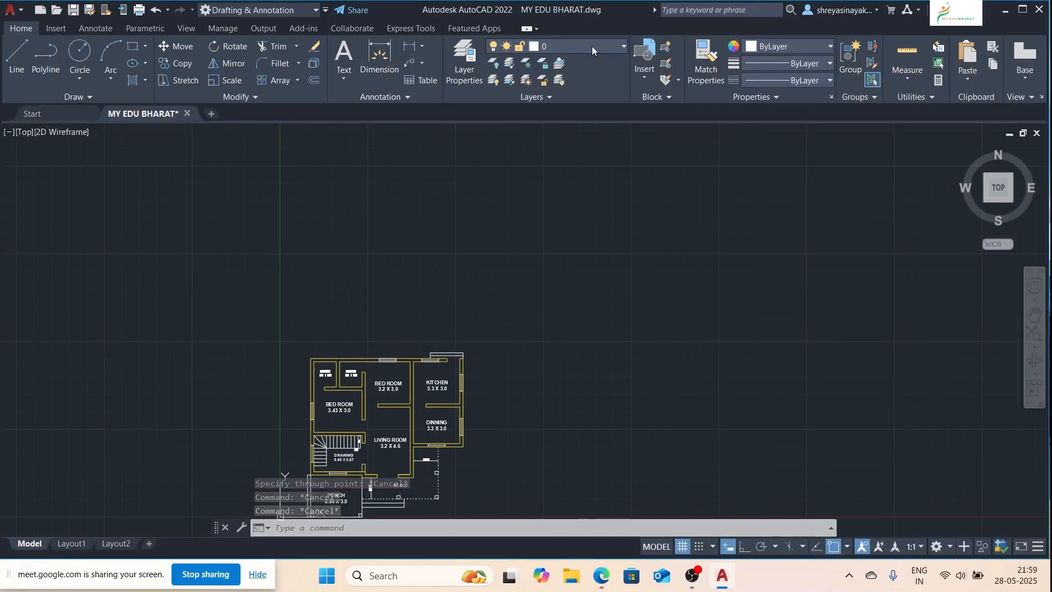
scroll(374, 309, "down", 2)
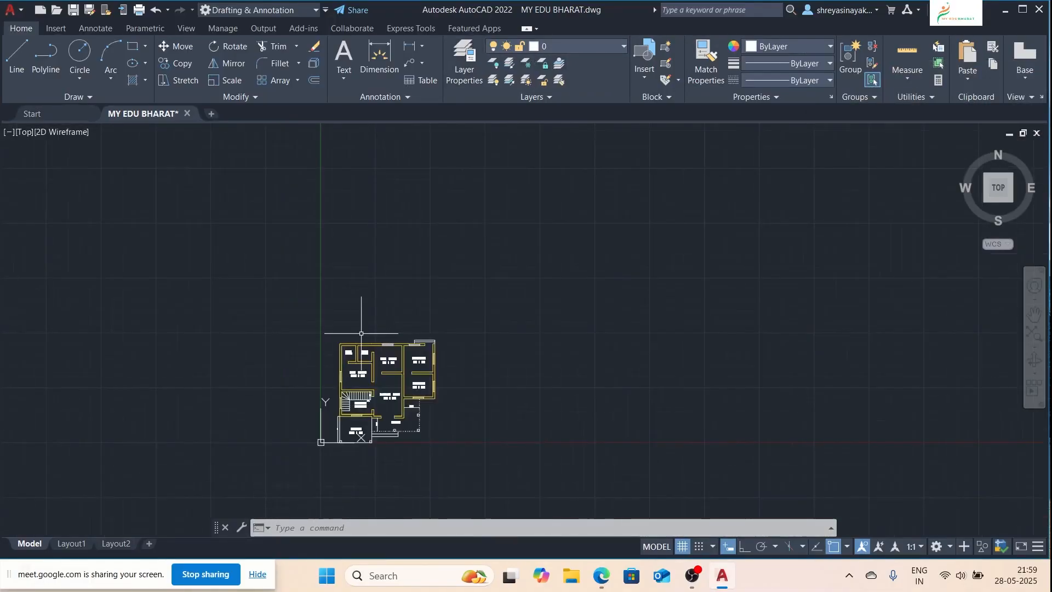
scroll(381, 316, "up", 2)
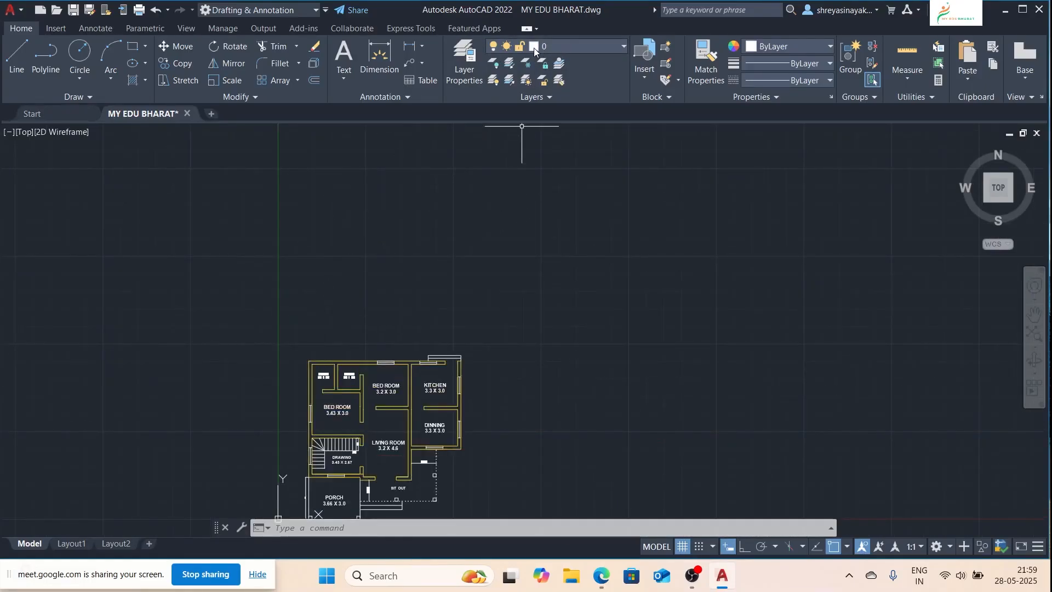
Step: Set the current object colour to grey 147,149,152
left_click(565, 47)
left_click(565, 45)
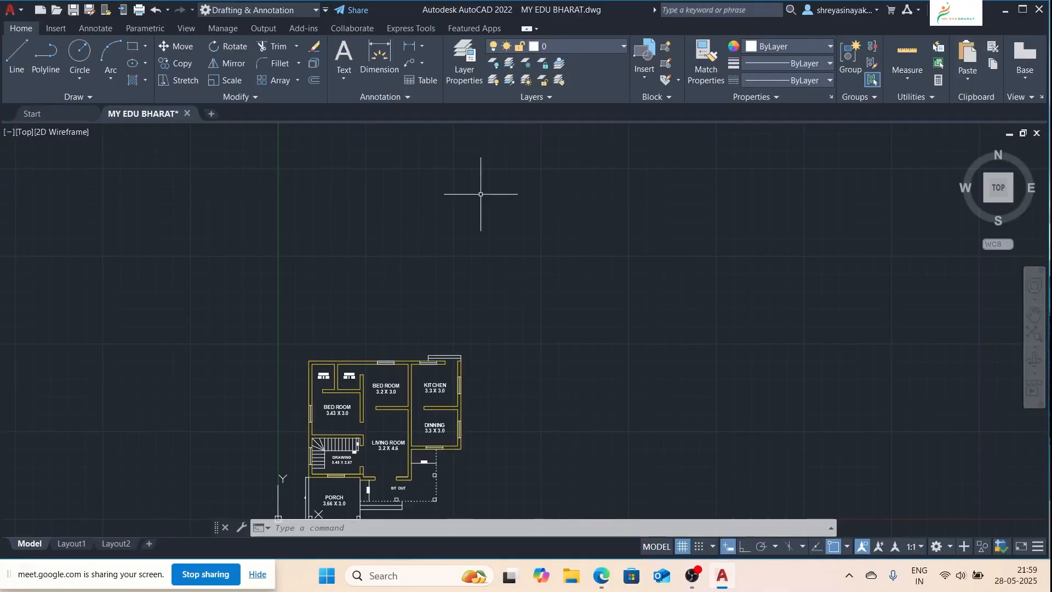
left_click(778, 47)
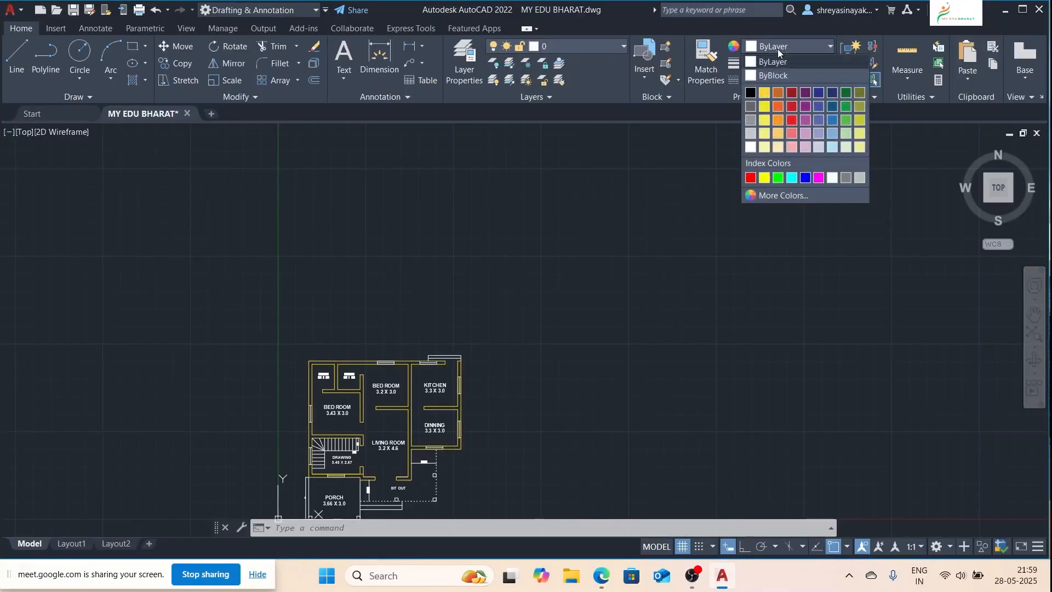
left_click(751, 113)
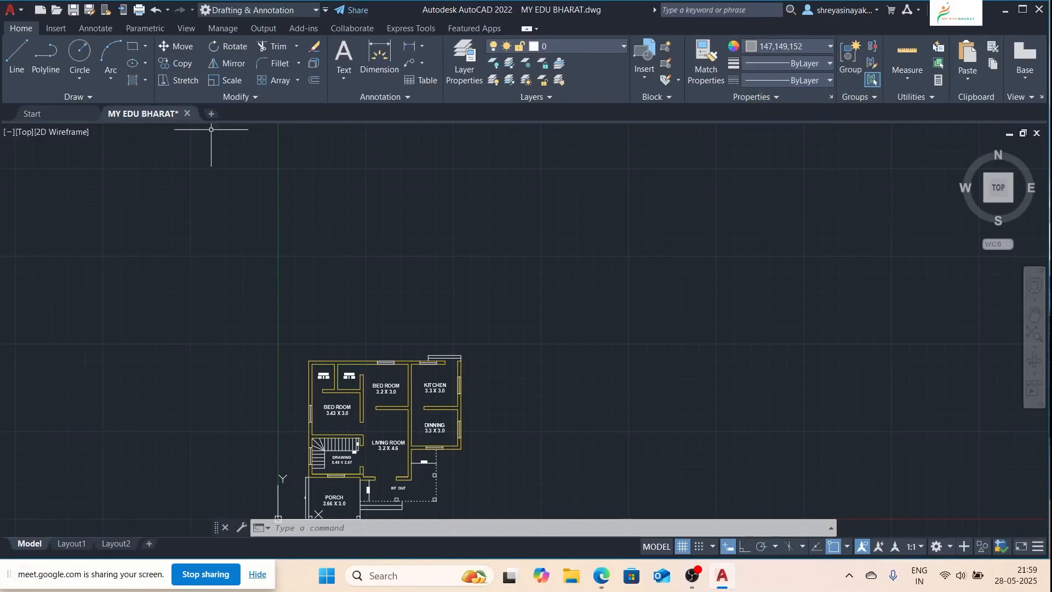
left_click(17, 61)
key("Escape")
key("Escape")
key("Escape")
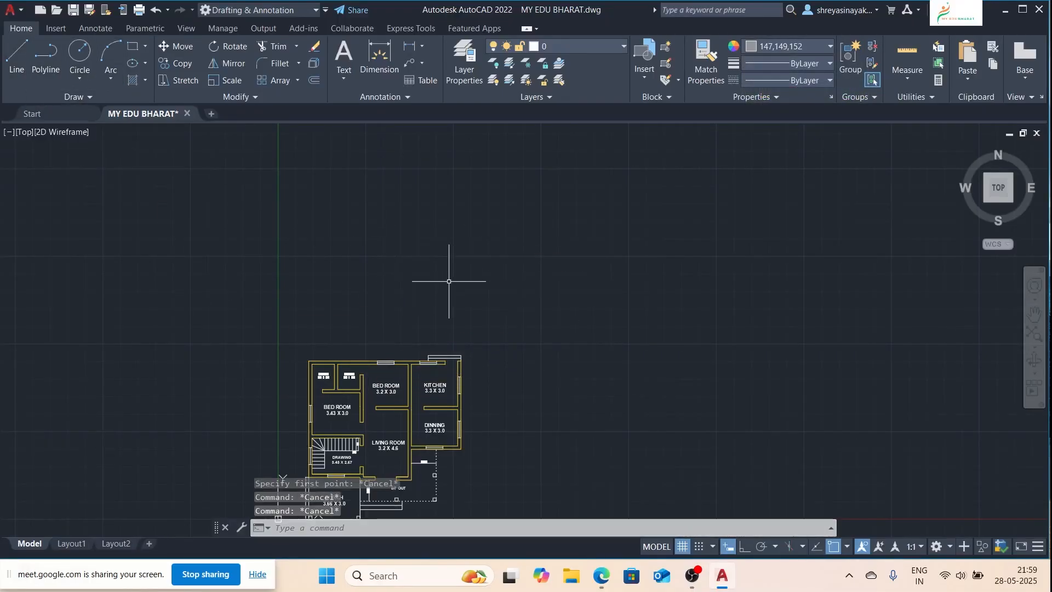
Step: Place a horizontal construction line with XLINE across the empty area above the floor plan
type("x")
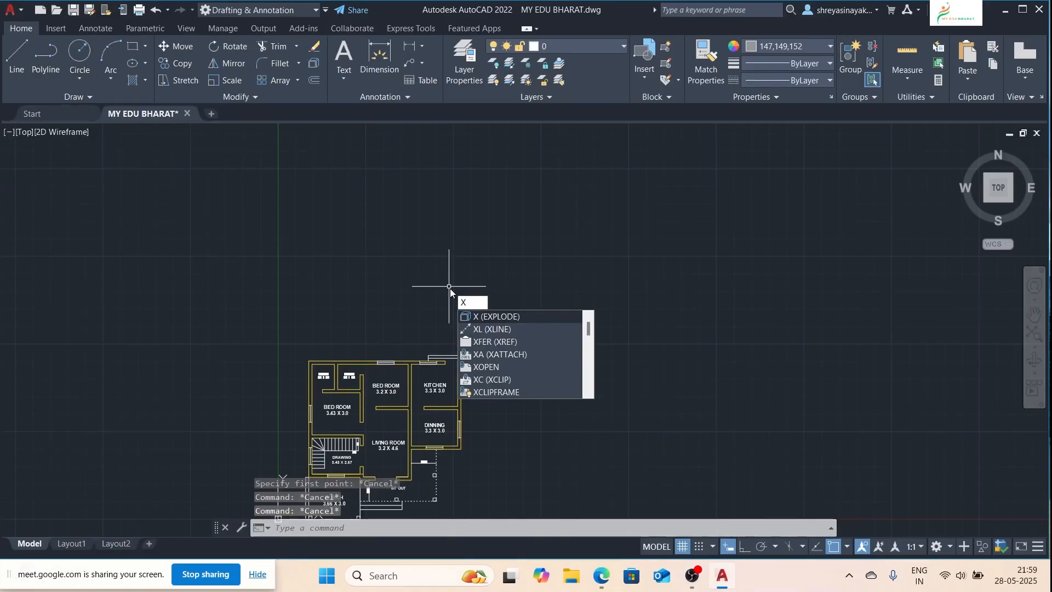
type("l")
key("Return")
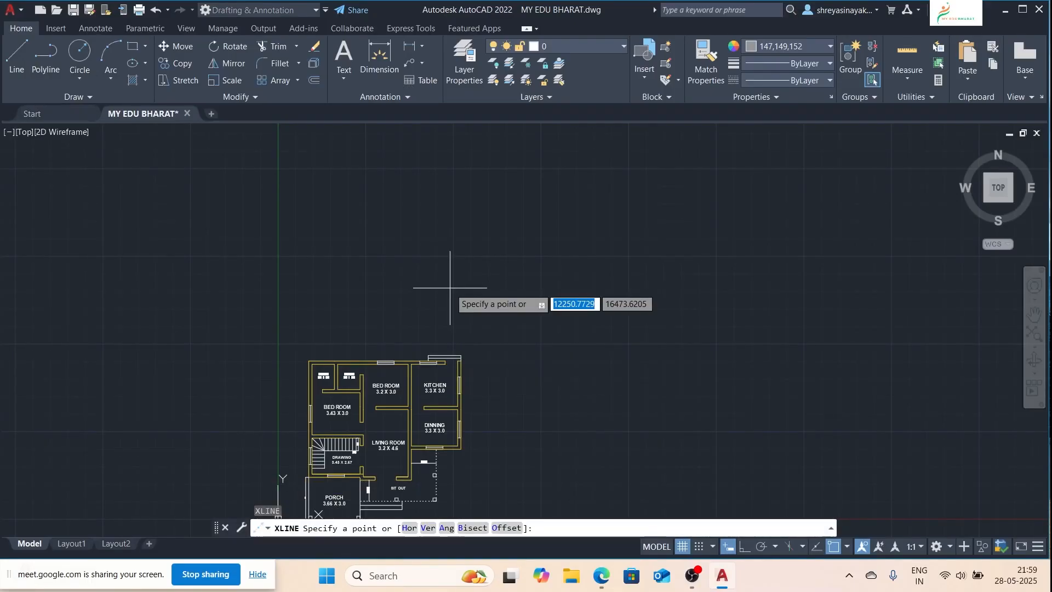
type("h")
key("Return")
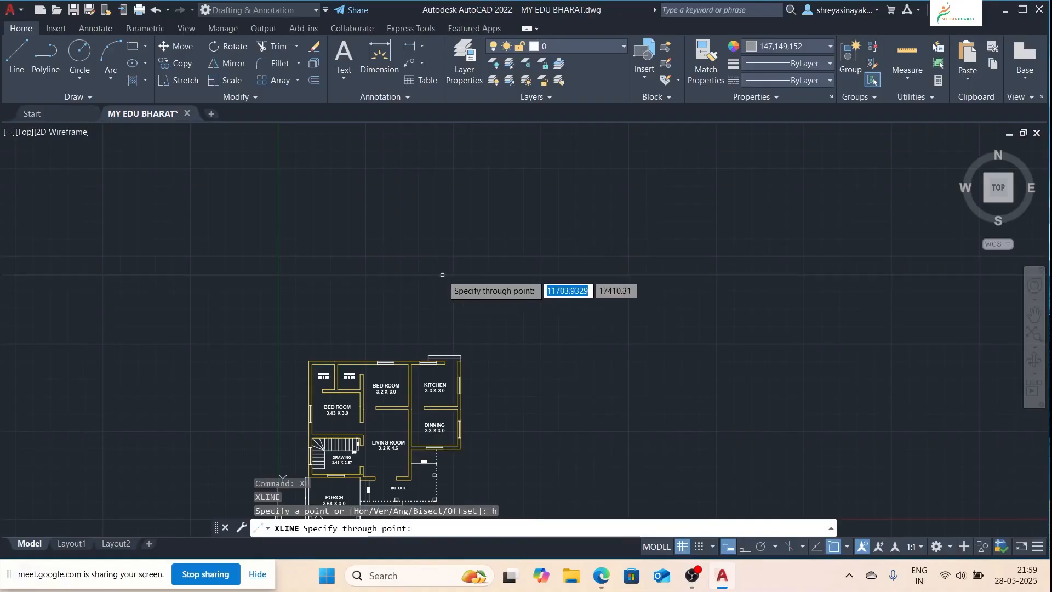
left_click(442, 275)
key("Escape")
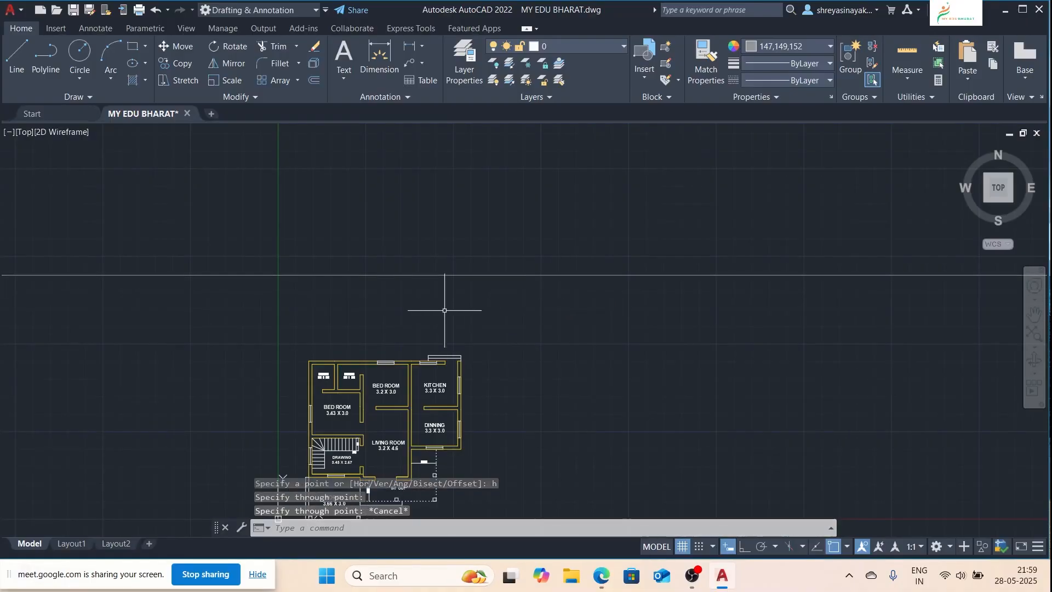
left_click(509, 257)
left_click(505, 305)
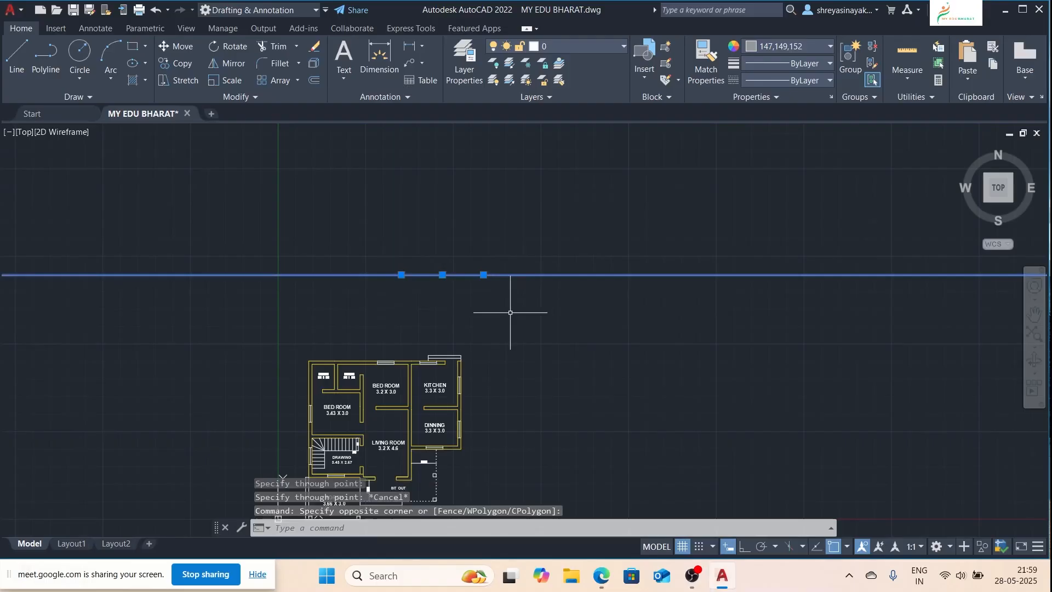
key("Escape")
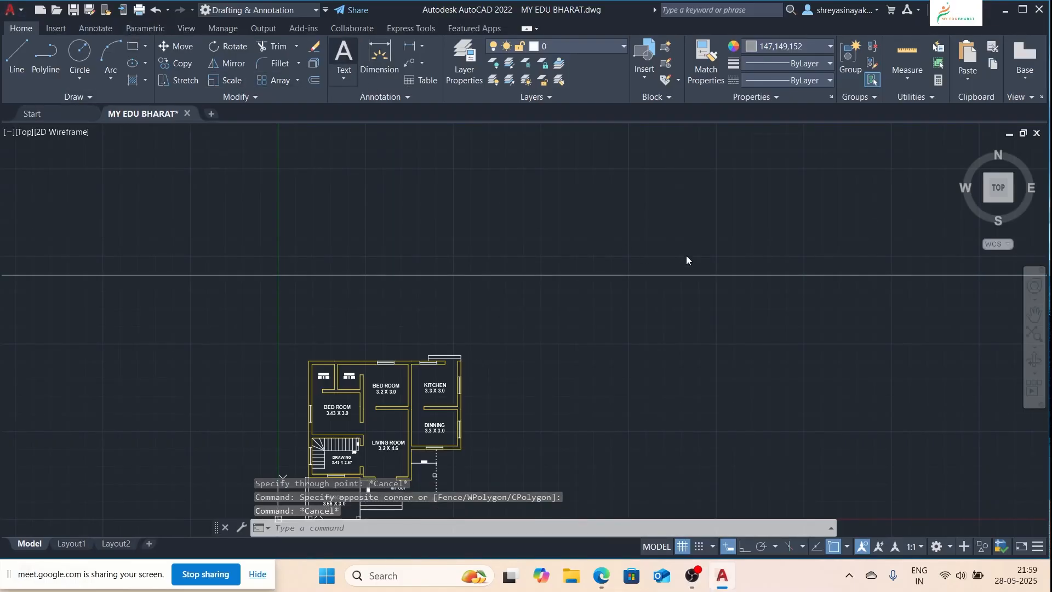
Step: Add the multiline text "GL" just above the horizontal construction line, beyond the right side of the floor plan
left_click(344, 55)
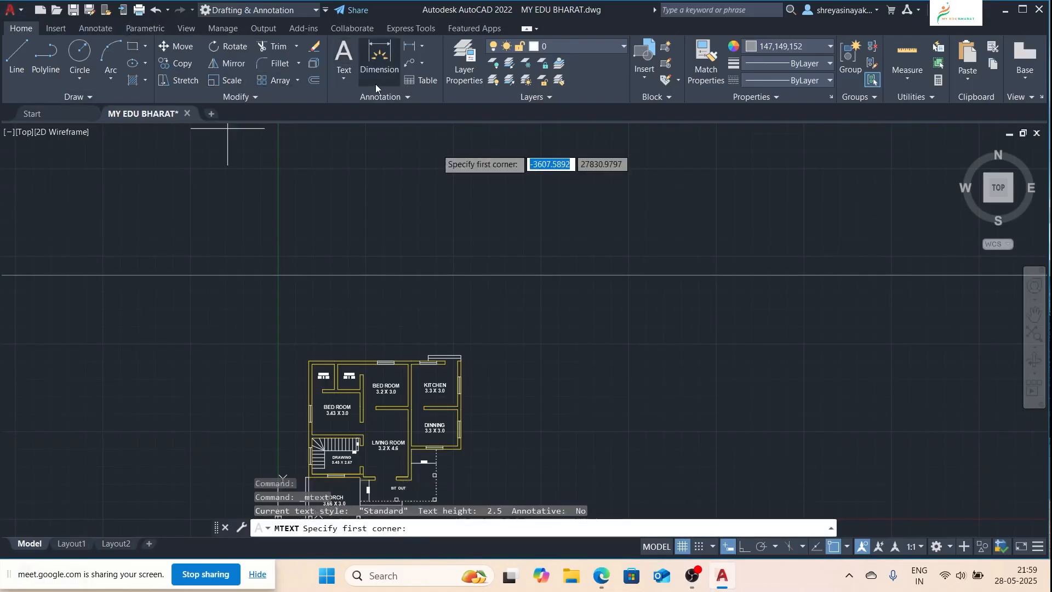
left_click(617, 259)
left_click(652, 273)
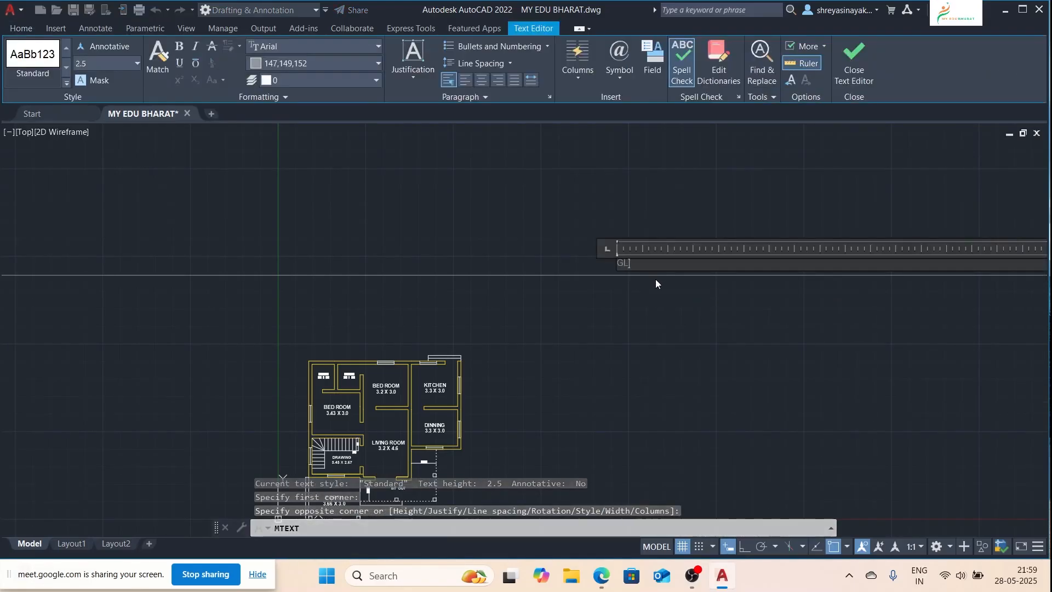
left_click(633, 320)
Step: Select the GL text above the construction line and open its properties
scroll(550, 256, "down", 4)
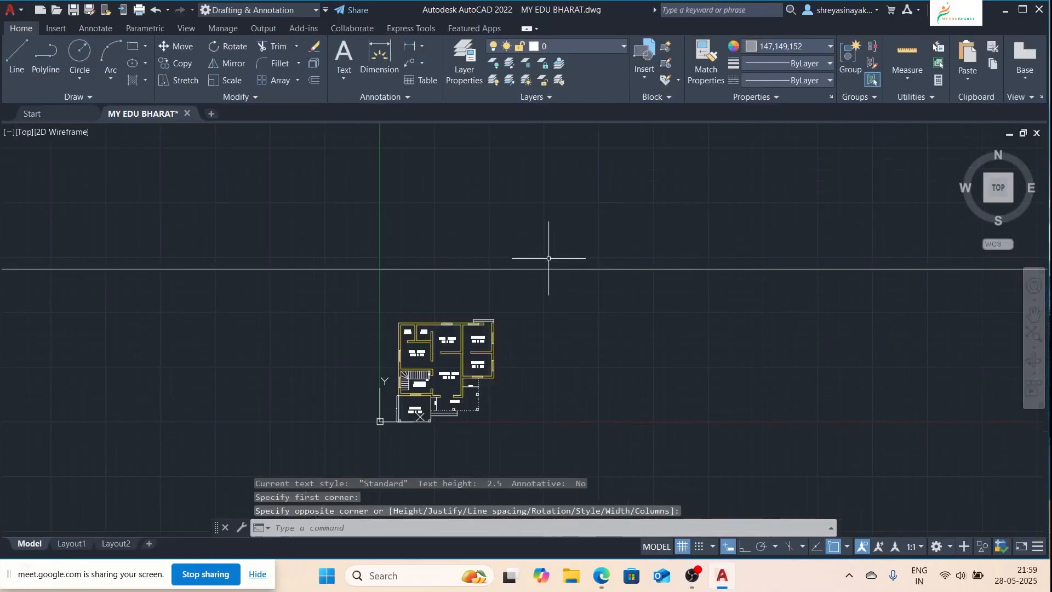
left_click(552, 207)
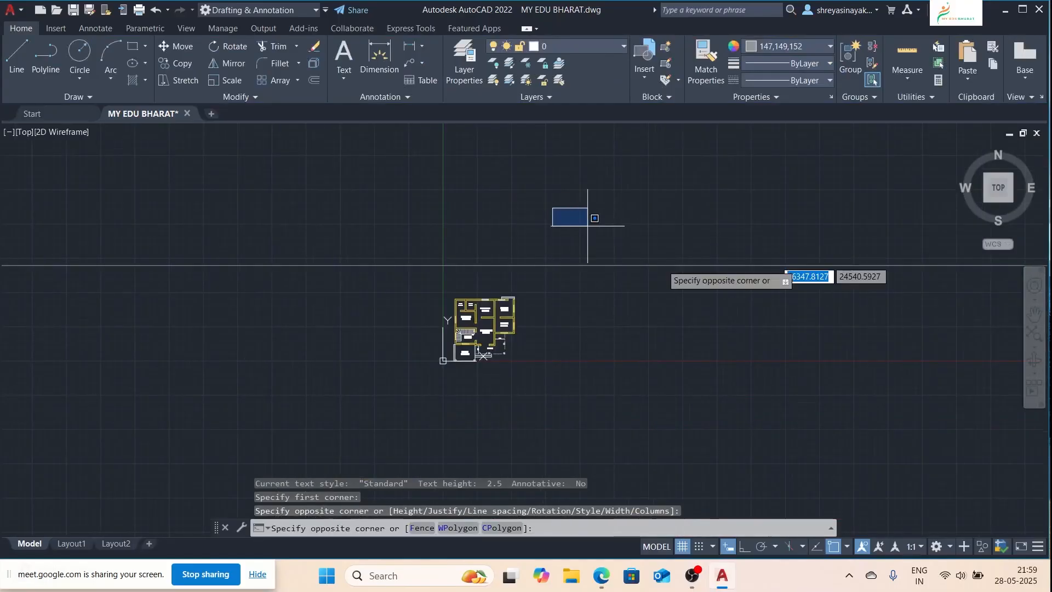
left_click(909, 329)
scroll(570, 261, "up", 4)
scroll(572, 261, "up", 4)
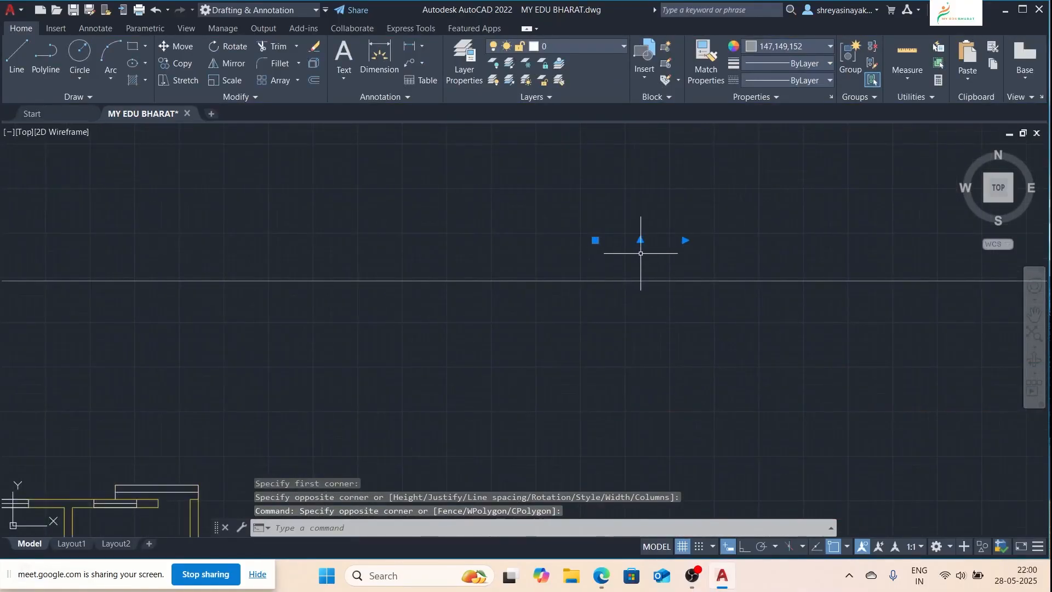
type("pr")
key("Return")
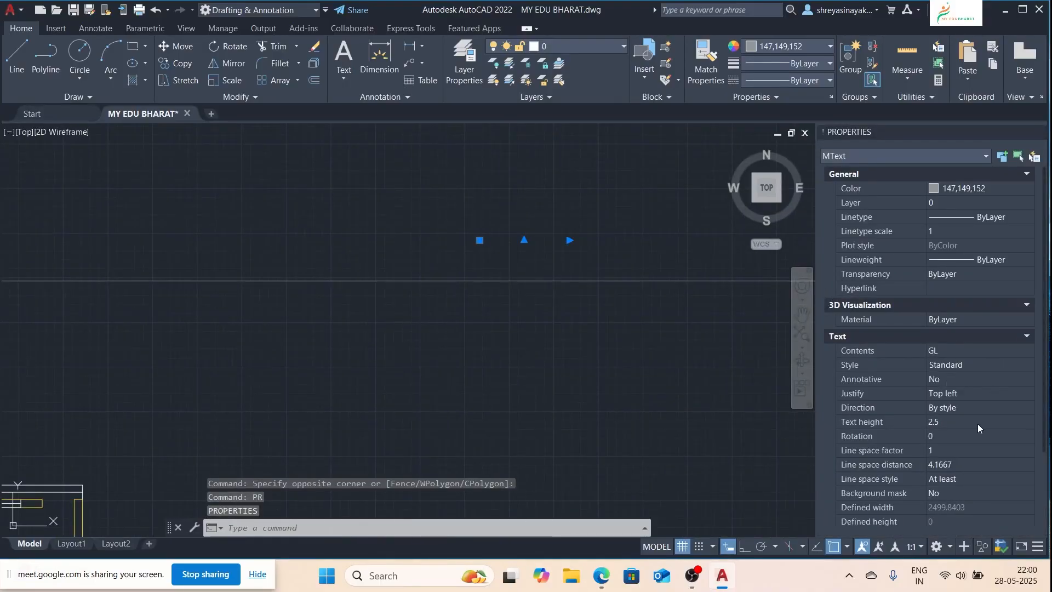
Step: Set the GL text's height to 50
left_click(978, 423)
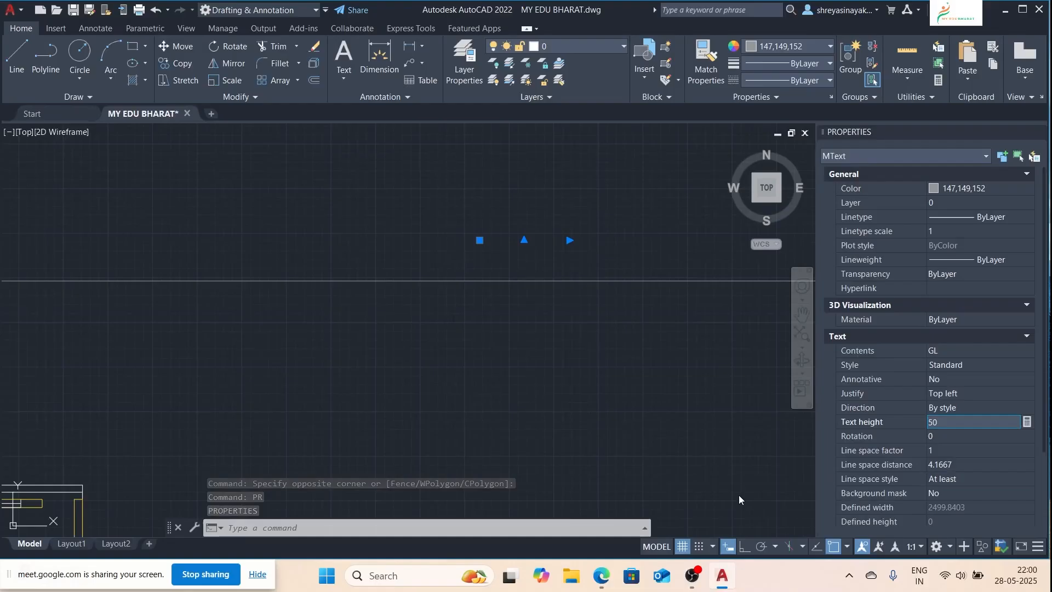
type("50")
left_click(773, 481)
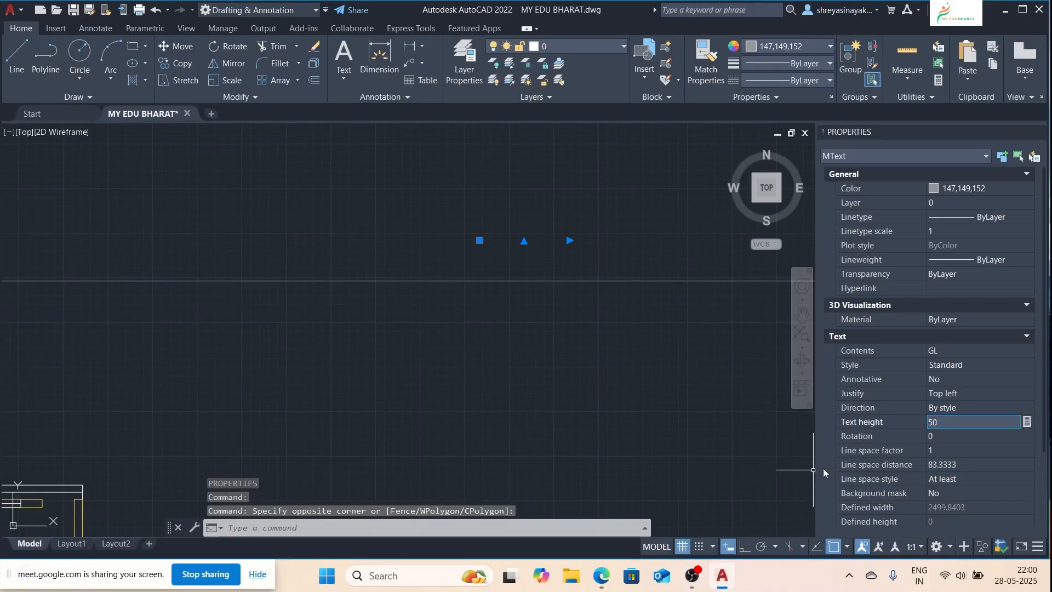
key("Return")
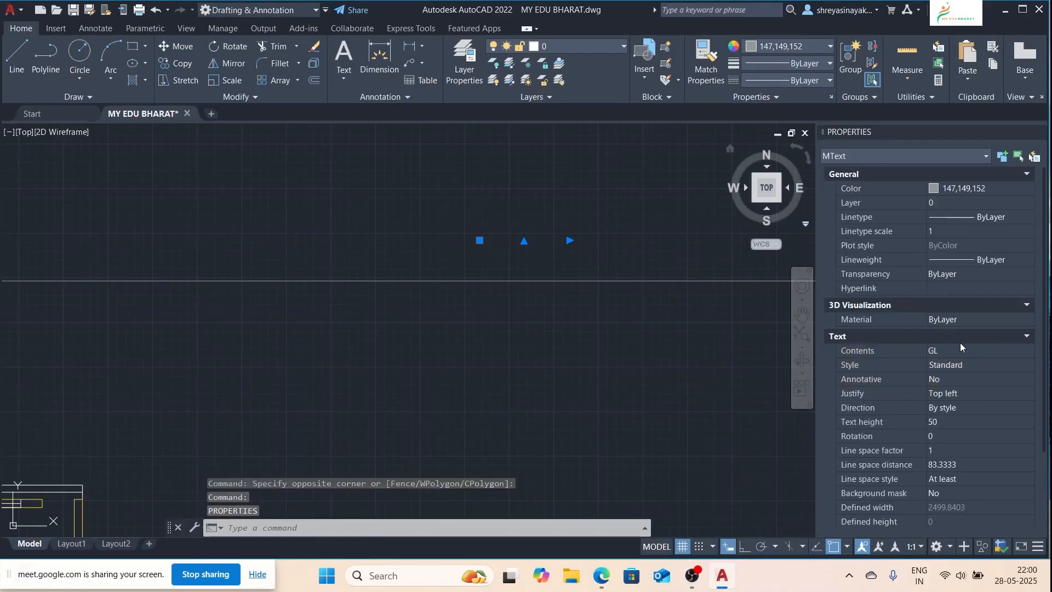
scroll(461, 269, "down", 8)
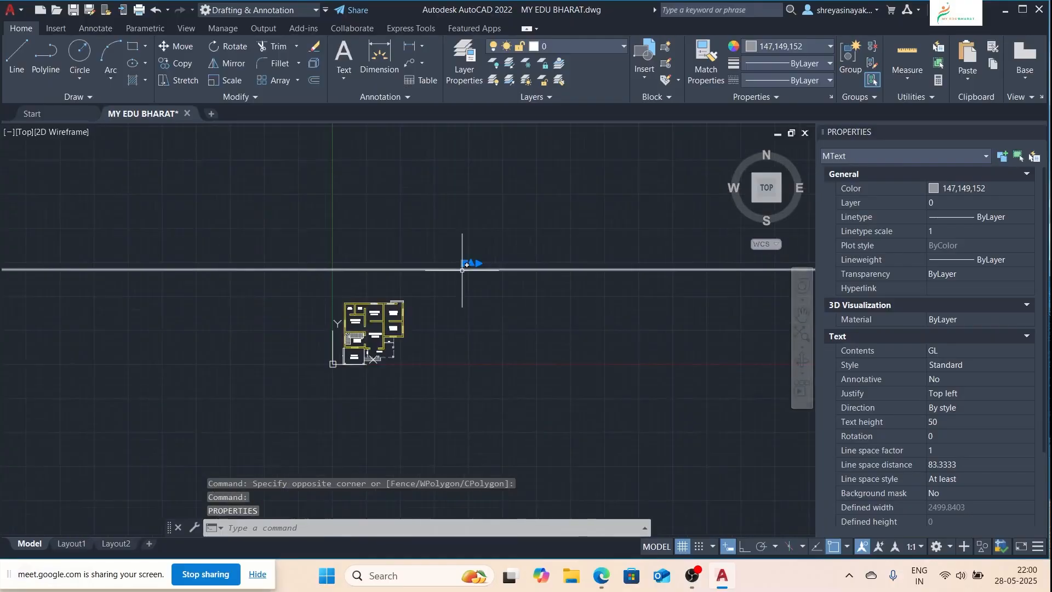
scroll(462, 269, "up", 8)
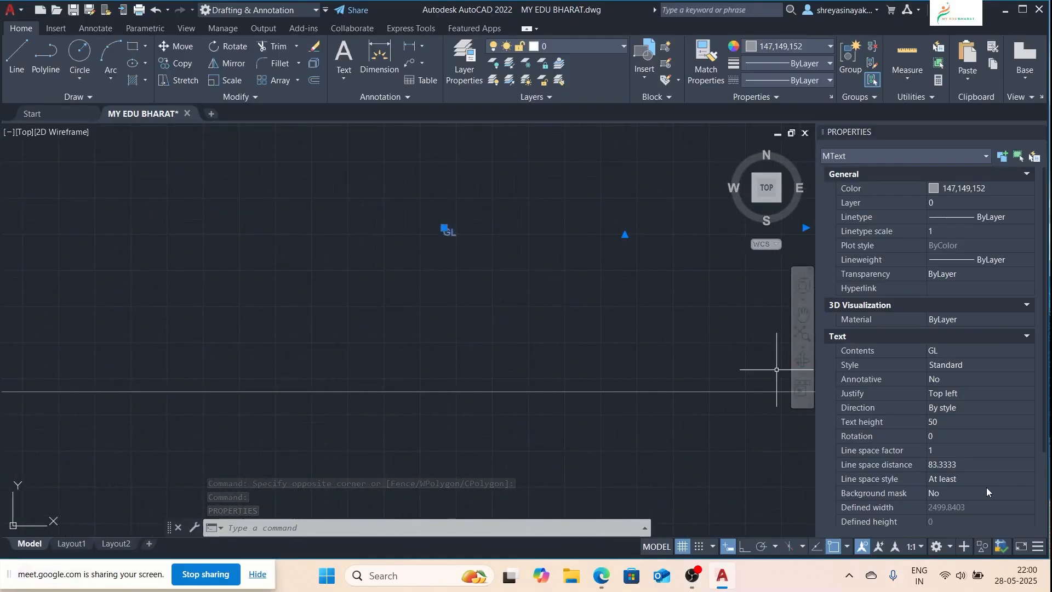
Step: Set the GL text's height to 500 and close its properties
left_click(958, 422)
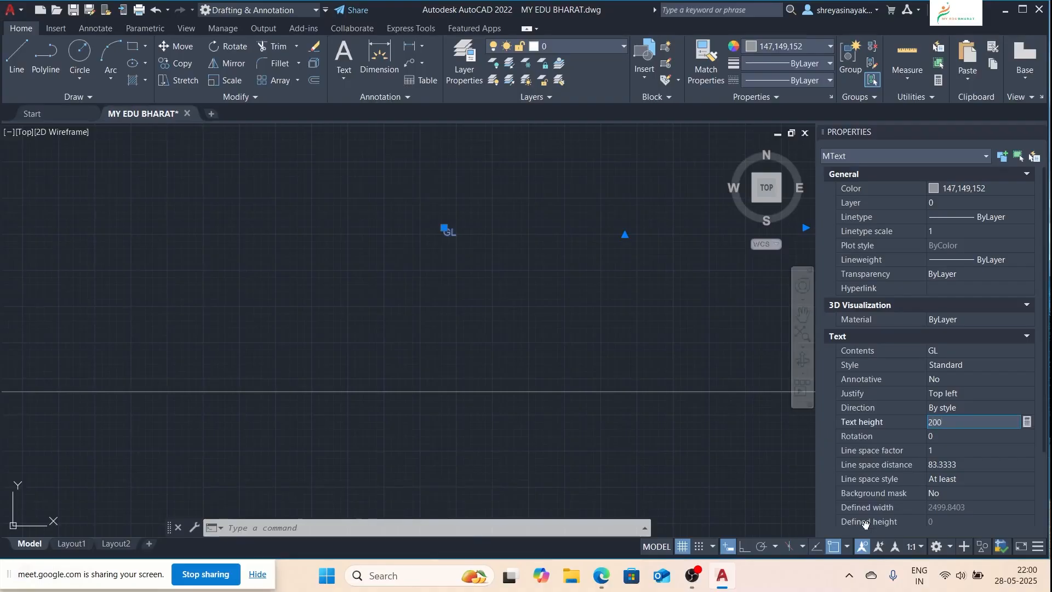
left_click(738, 498)
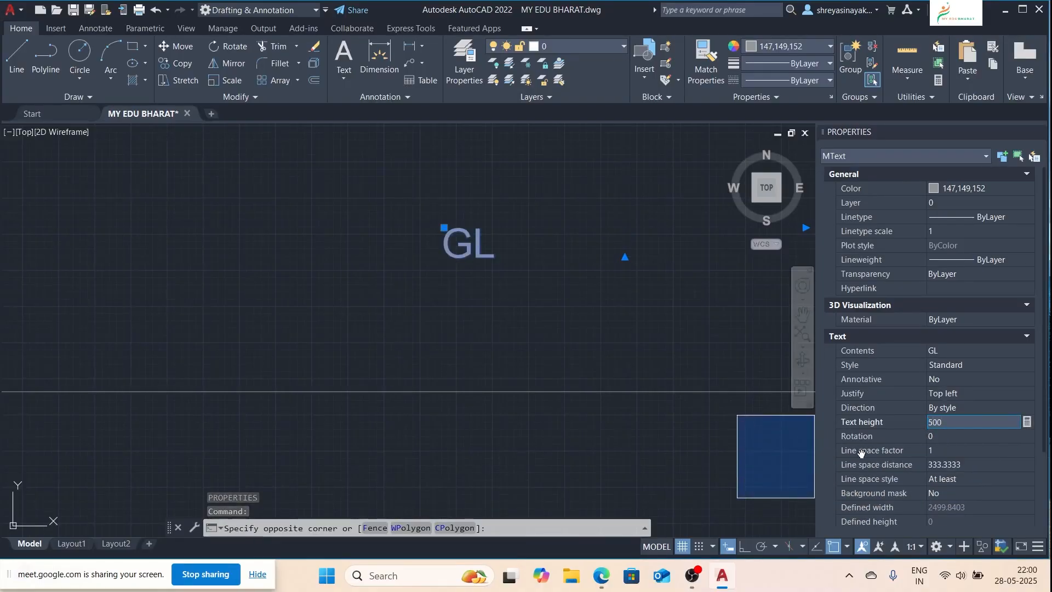
left_click(780, 442)
scroll(847, 225, "down", 2)
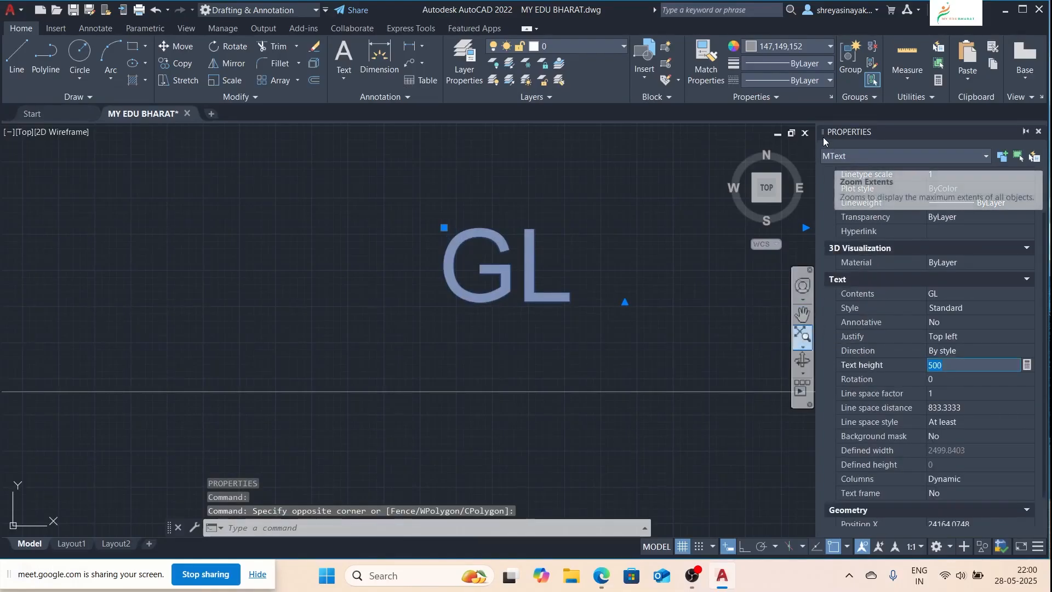
scroll(716, 294, "down", 3)
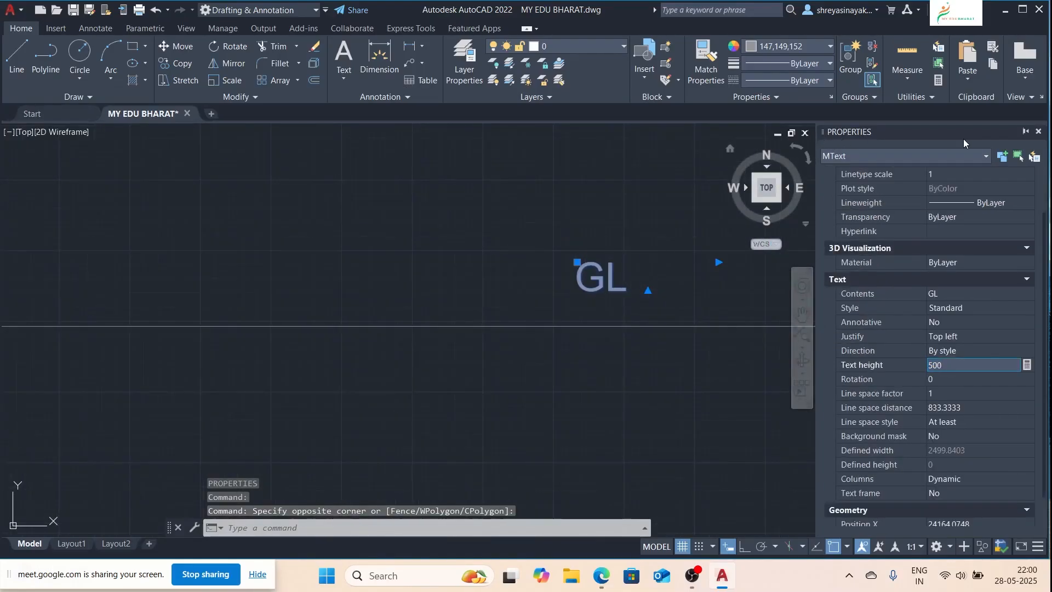
left_click(1038, 132)
Step: Move the GL text down so it sits directly on the horizontal construction line
scroll(663, 342, "down", 6)
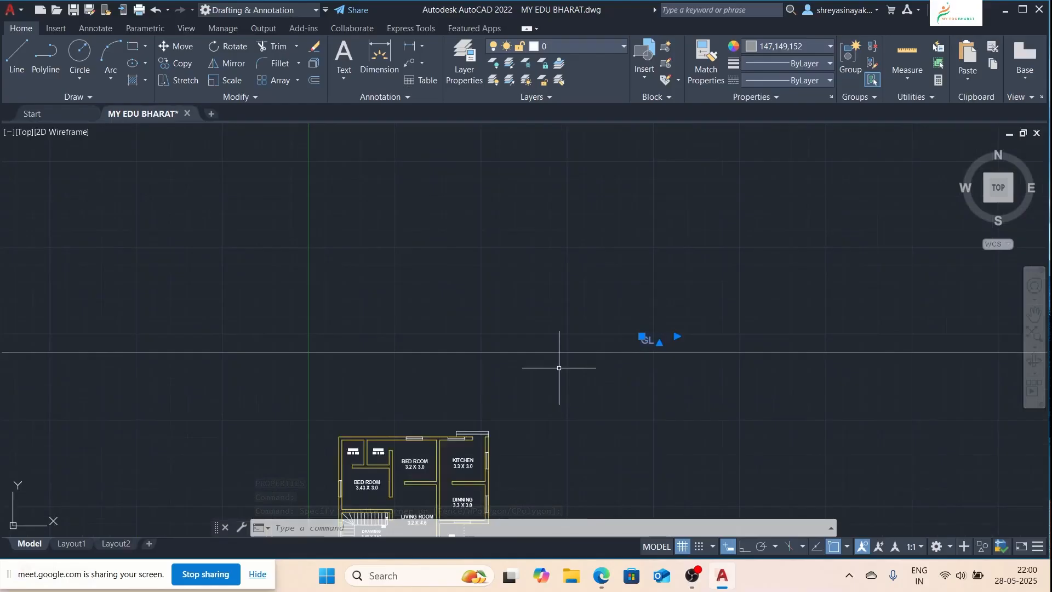
scroll(640, 336, "up", 5)
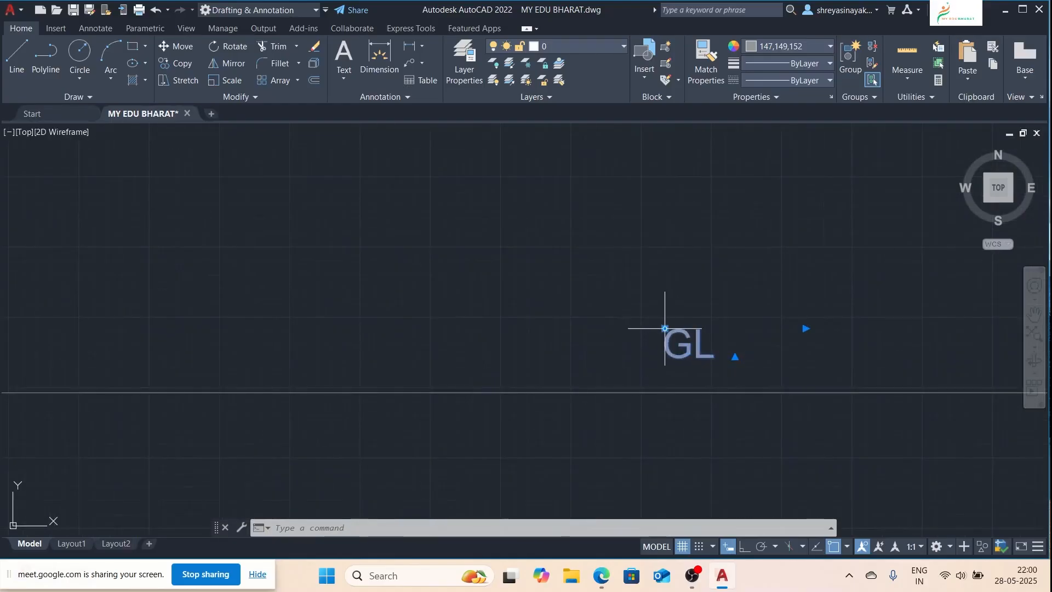
left_click(664, 328)
scroll(713, 348, "down", 5)
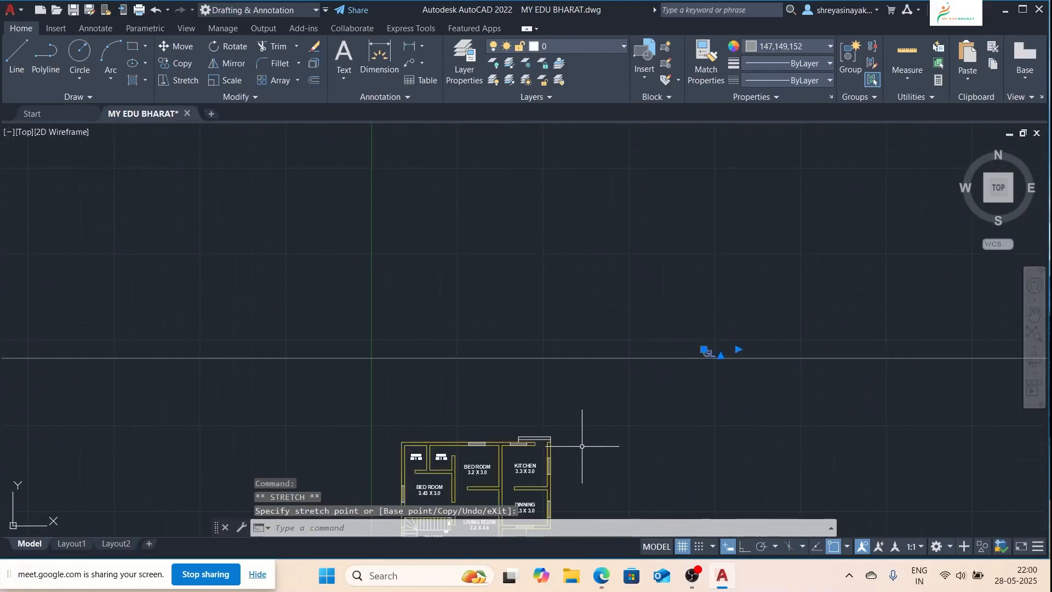
Step: Place a vertical construction line through the top-left outer corner of the floor plan, crossing the GL line
scroll(434, 466, "up", 2)
scroll(297, 347, "down", 1)
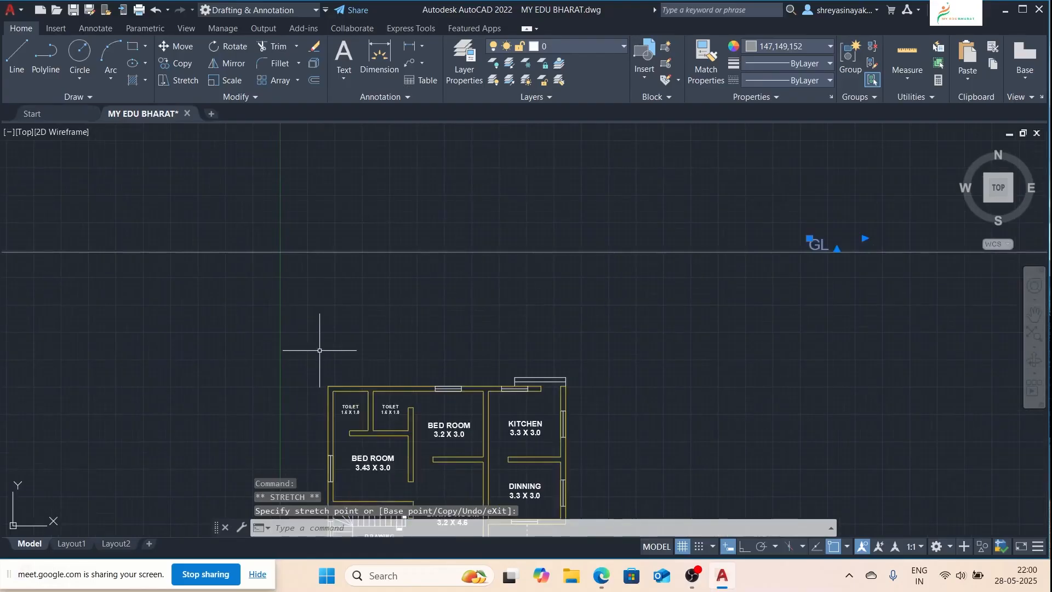
type("X")
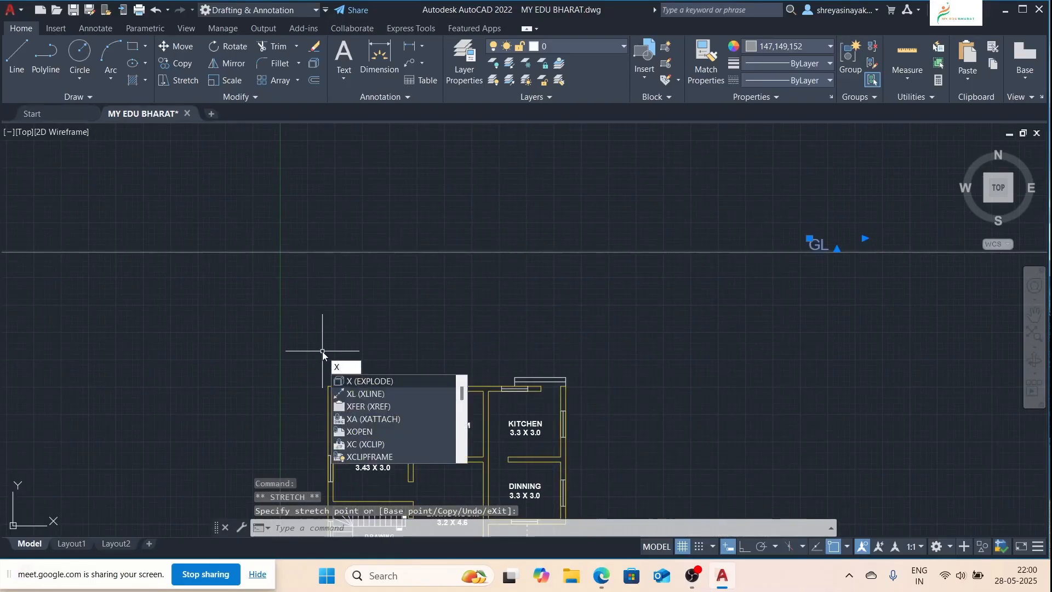
type("L")
key("Return")
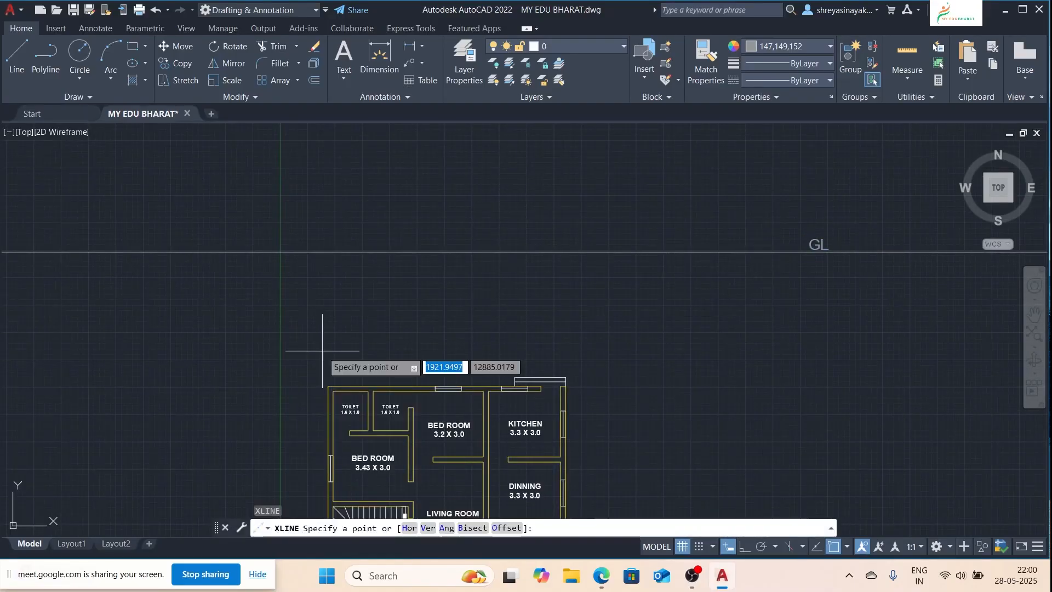
type("v")
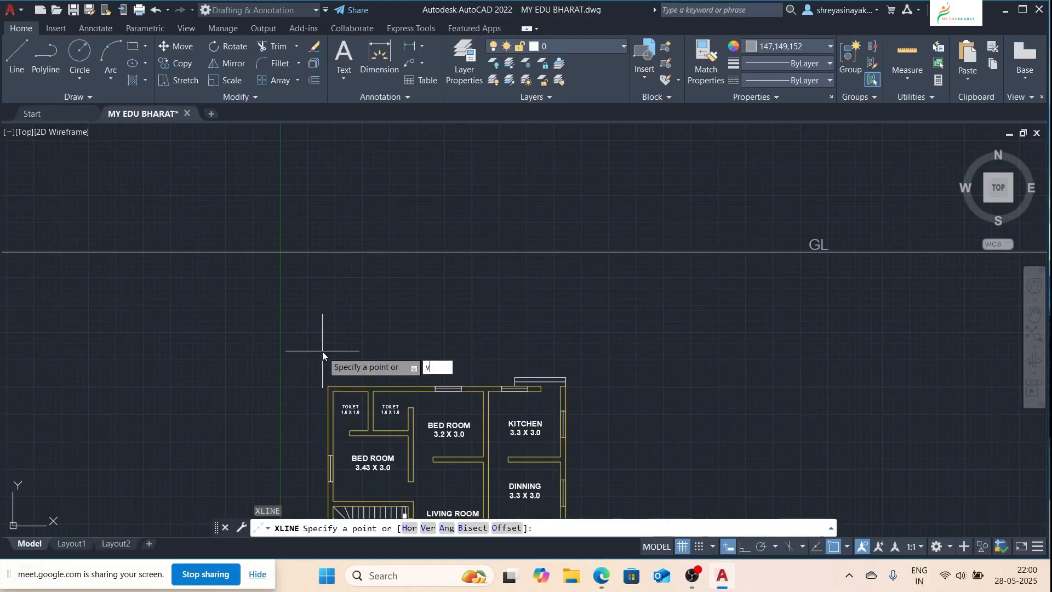
key("Return")
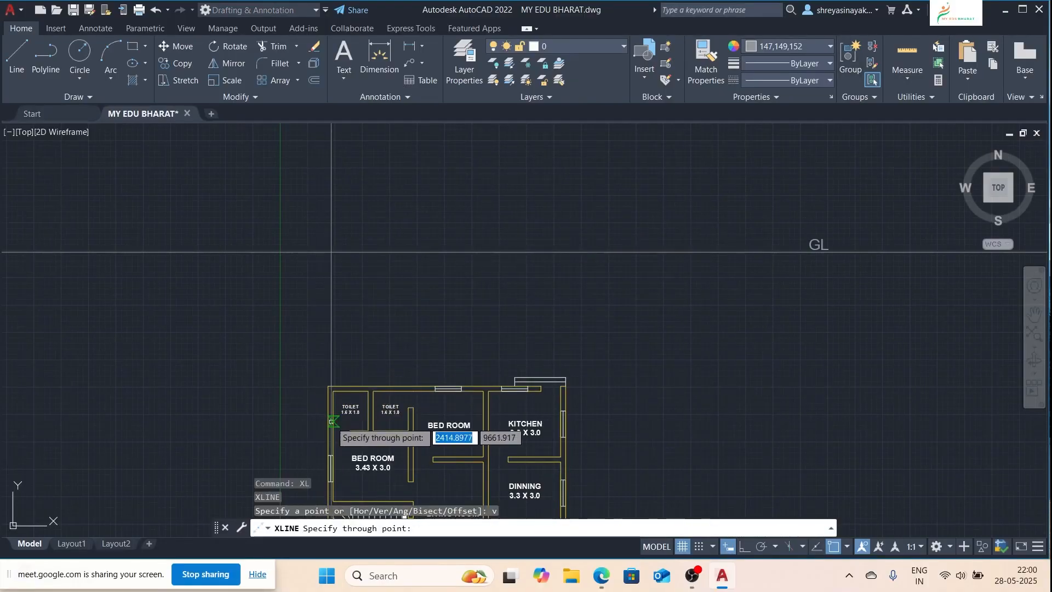
left_click(329, 387)
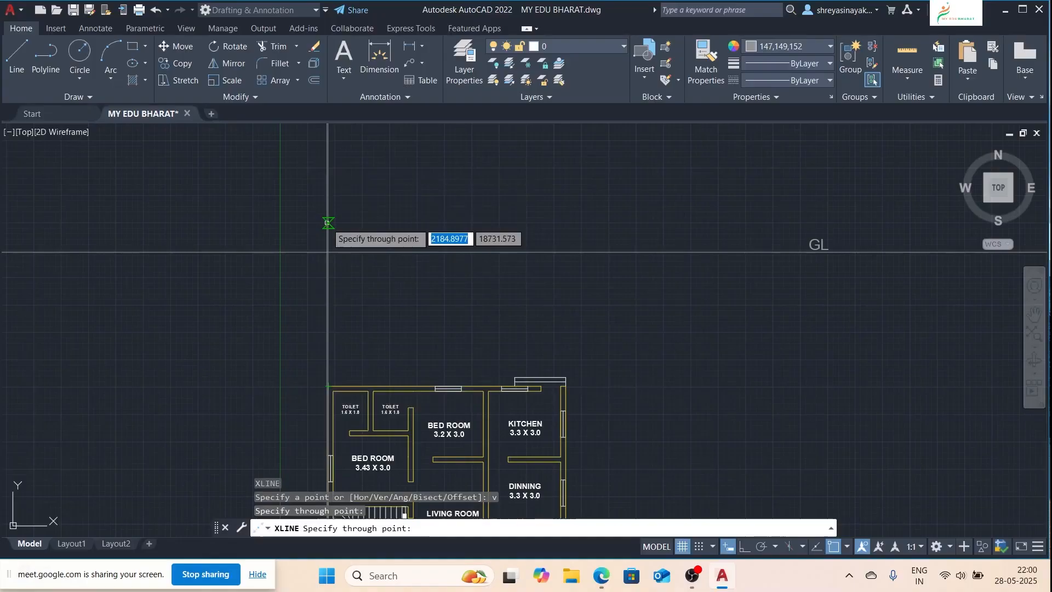
Step: Add a second vertical construction line through the plan's top-right outer corner beside the kitchen, and end the XLINE command
scroll(368, 348, "down", 4)
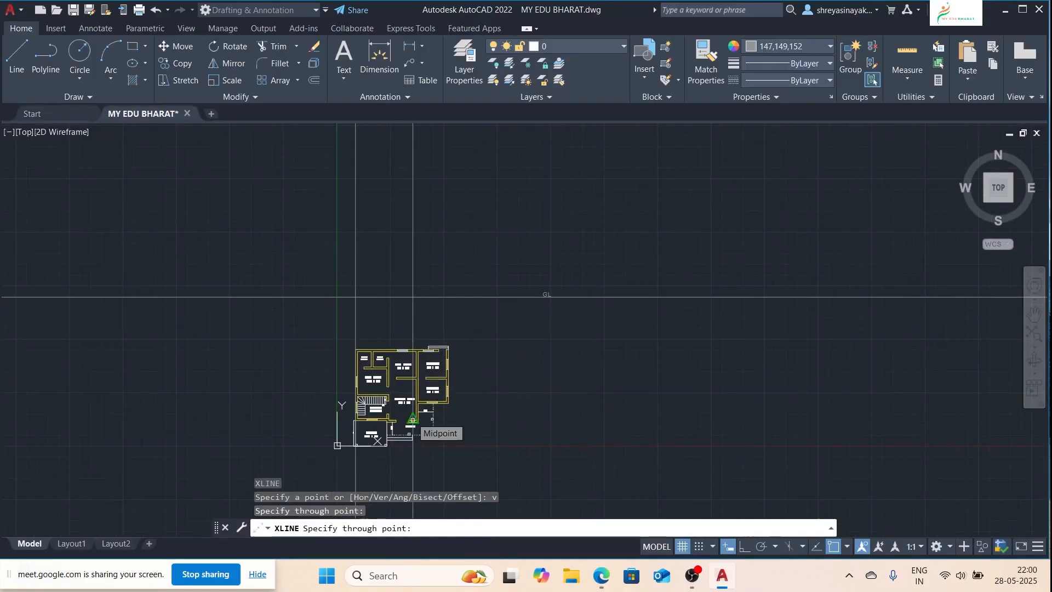
scroll(358, 367, "up", 4)
scroll(472, 324, "down", 2)
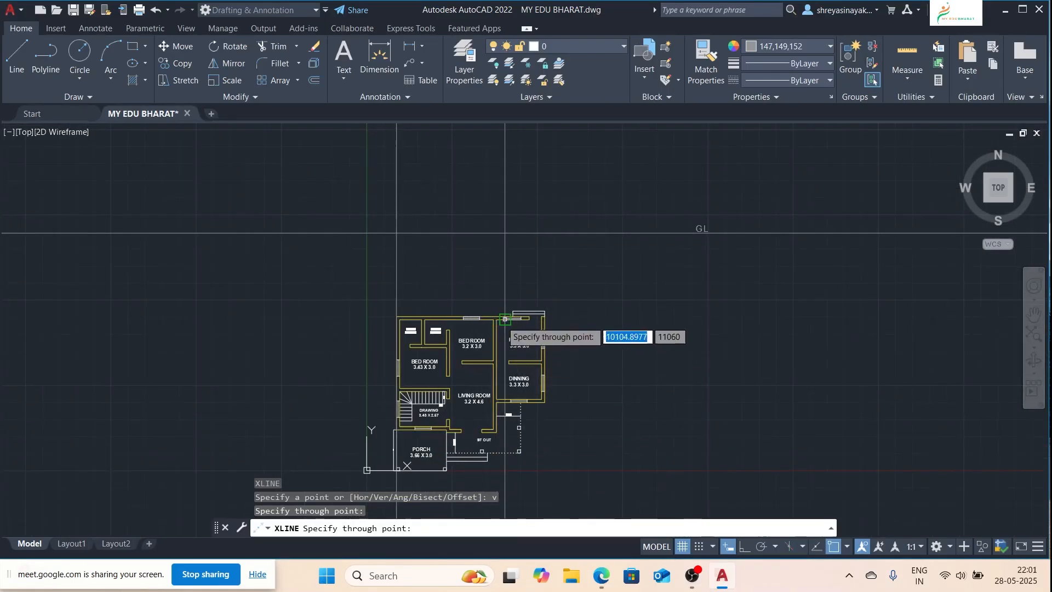
scroll(533, 305, "up", 2)
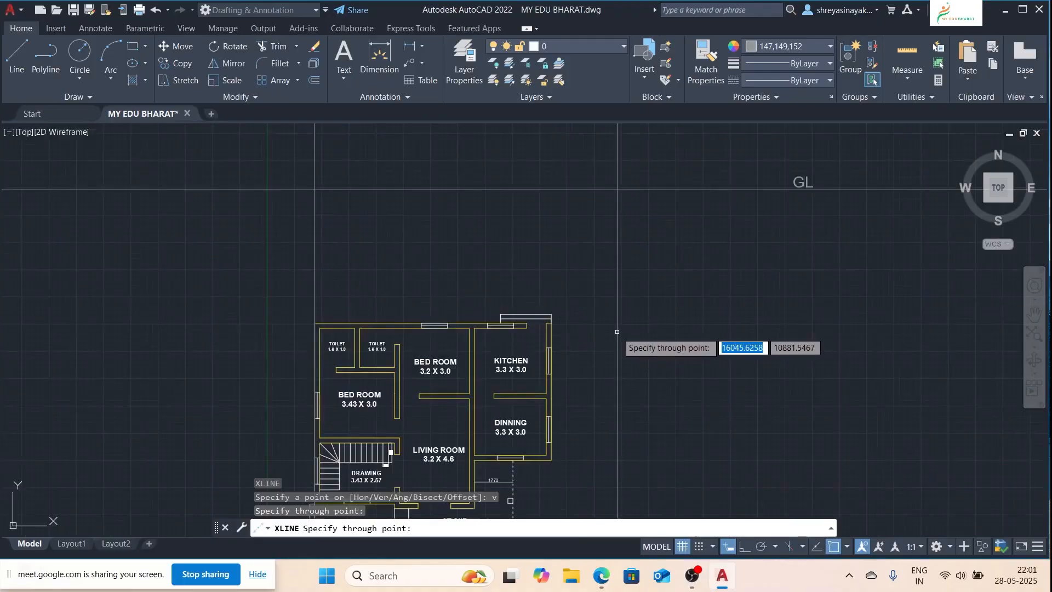
scroll(448, 279, "down", 2)
scroll(434, 348, "up", 2)
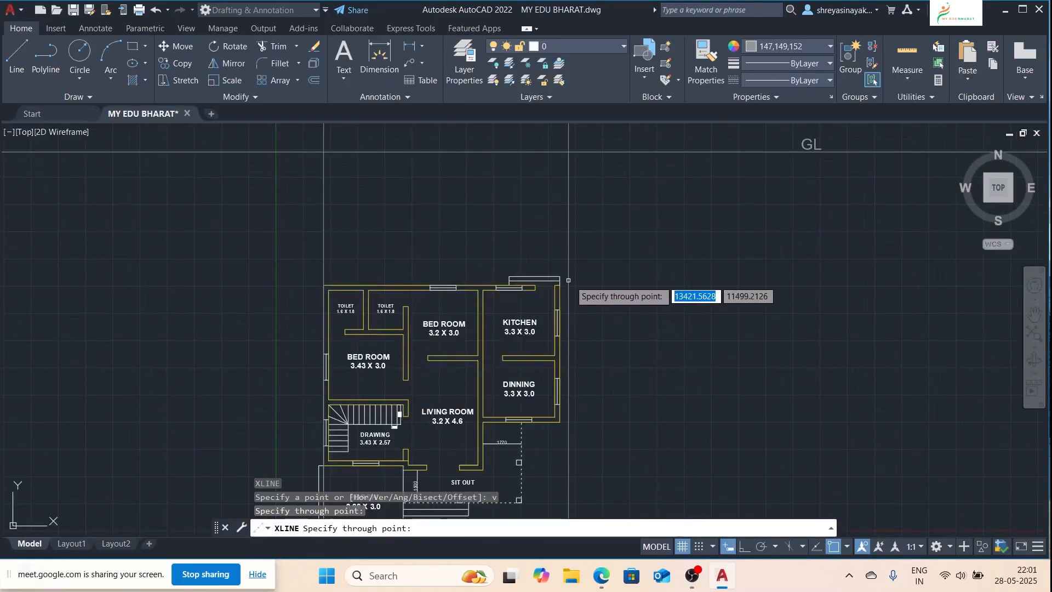
scroll(452, 274, "down", 2)
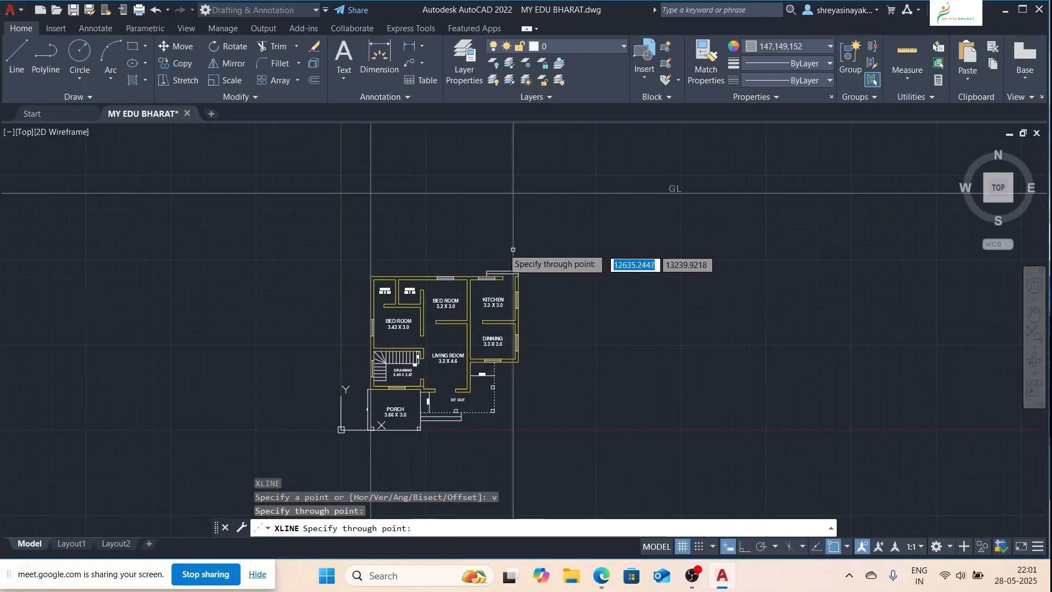
scroll(500, 252, "up", 3)
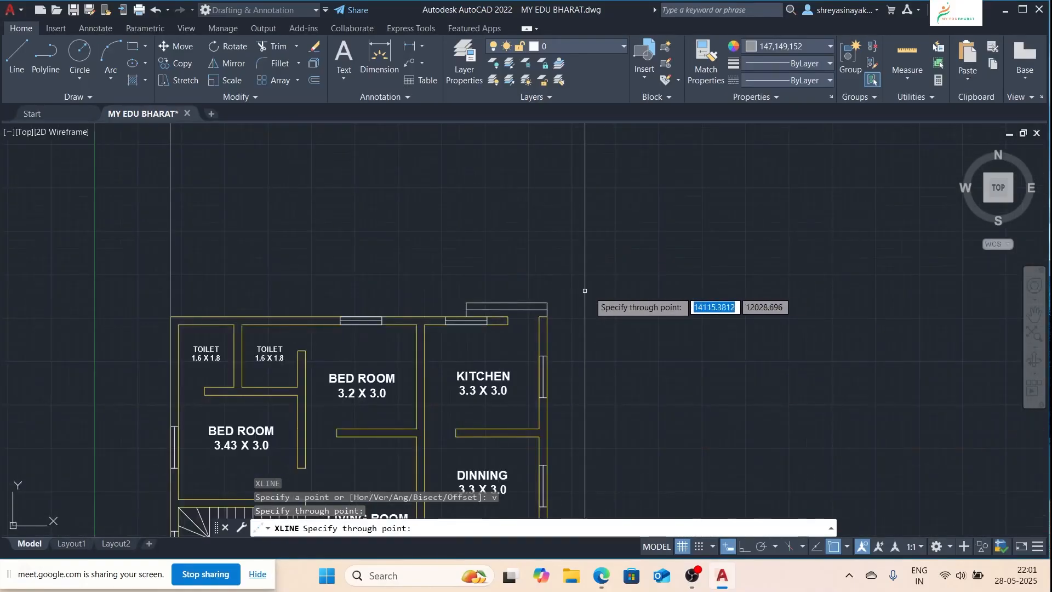
left_click(547, 302)
scroll(608, 324, "down", 2)
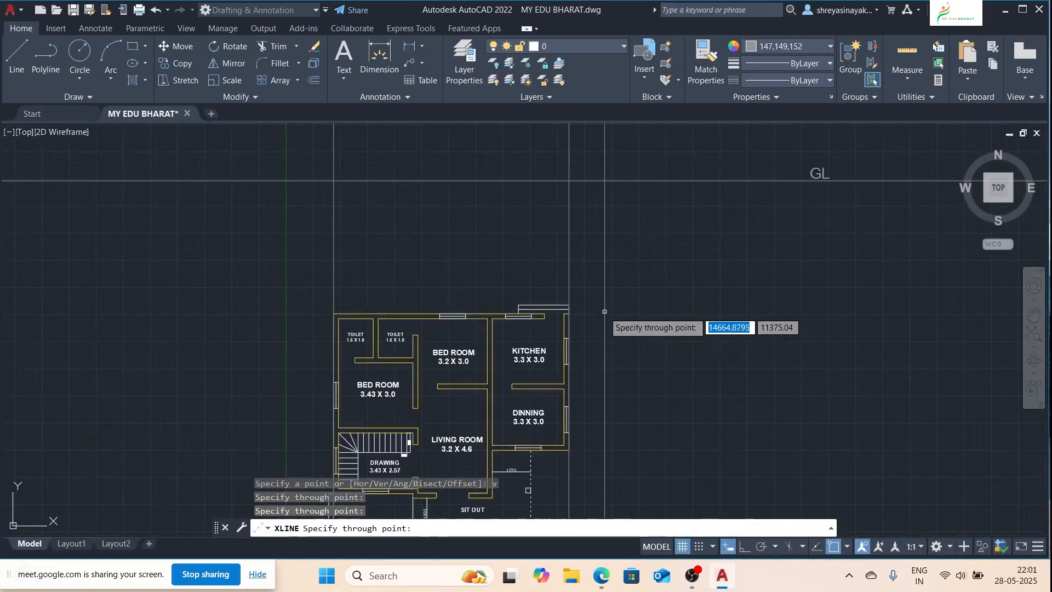
scroll(609, 330, "down", 2)
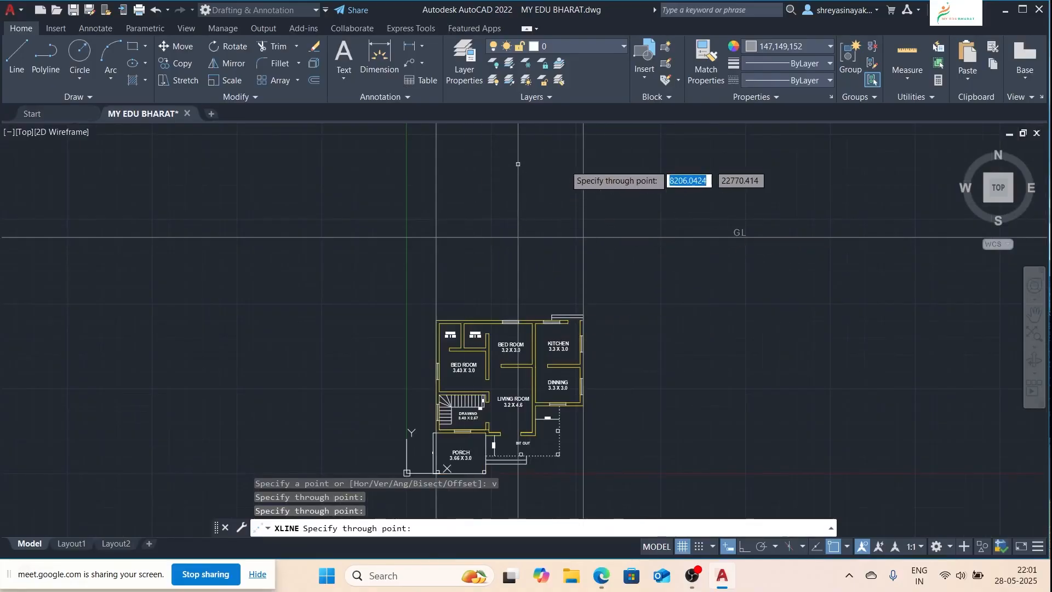
key("Escape")
key("Escape")
key("Escape")
key("Escape")
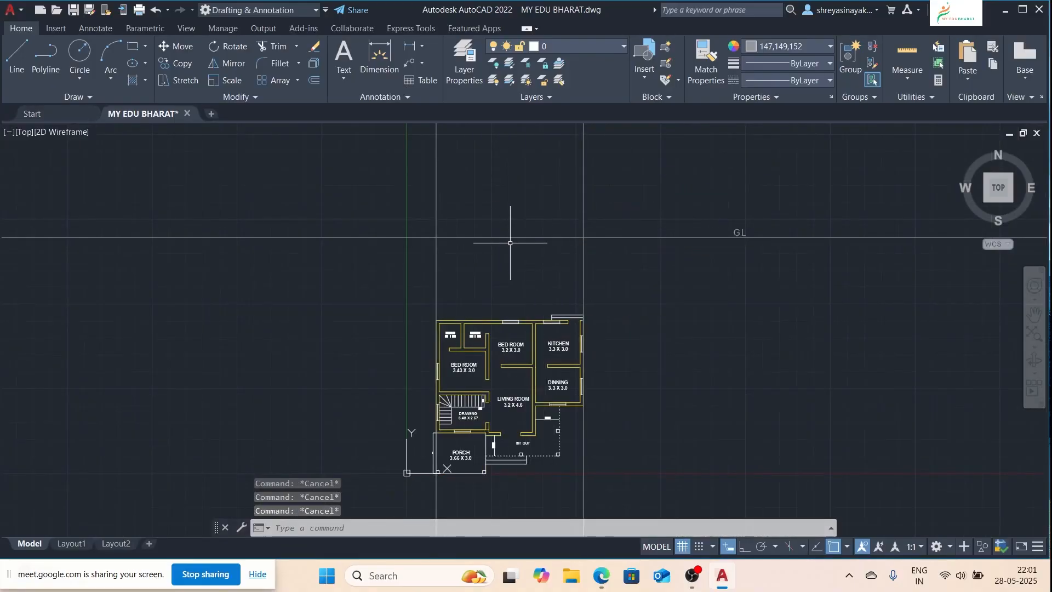
Step: Offset the horizontal GL construction line upward by 450
left_click(499, 237)
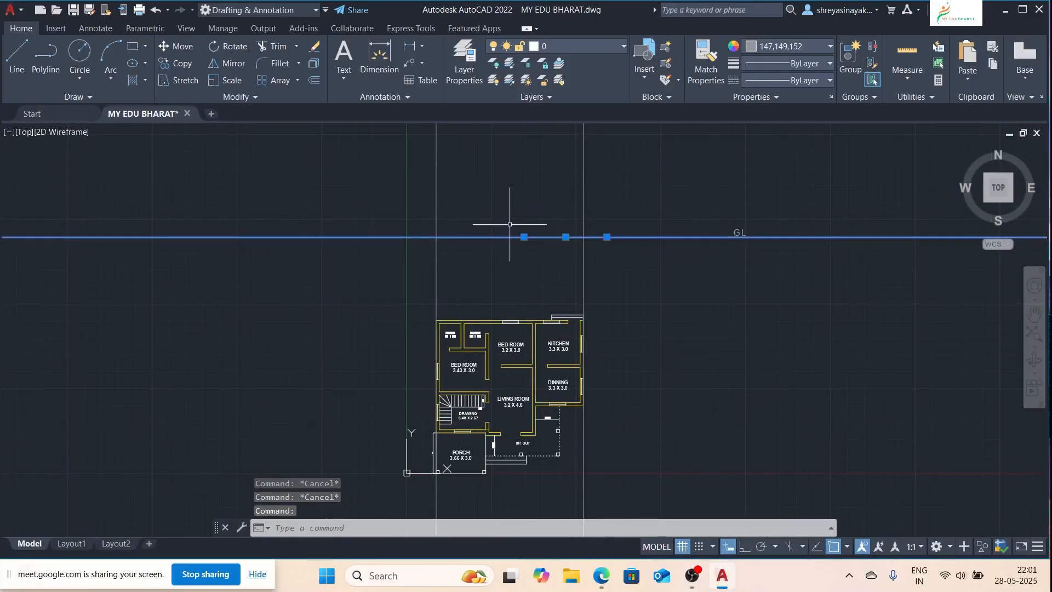
scroll(509, 234, "up", 4)
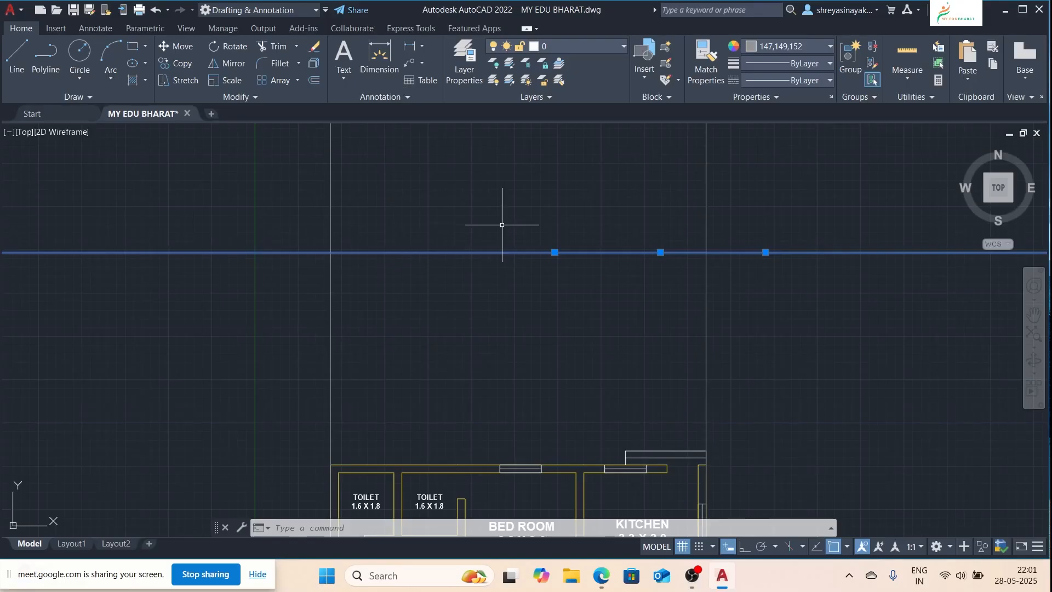
scroll(464, 296, "down", 2)
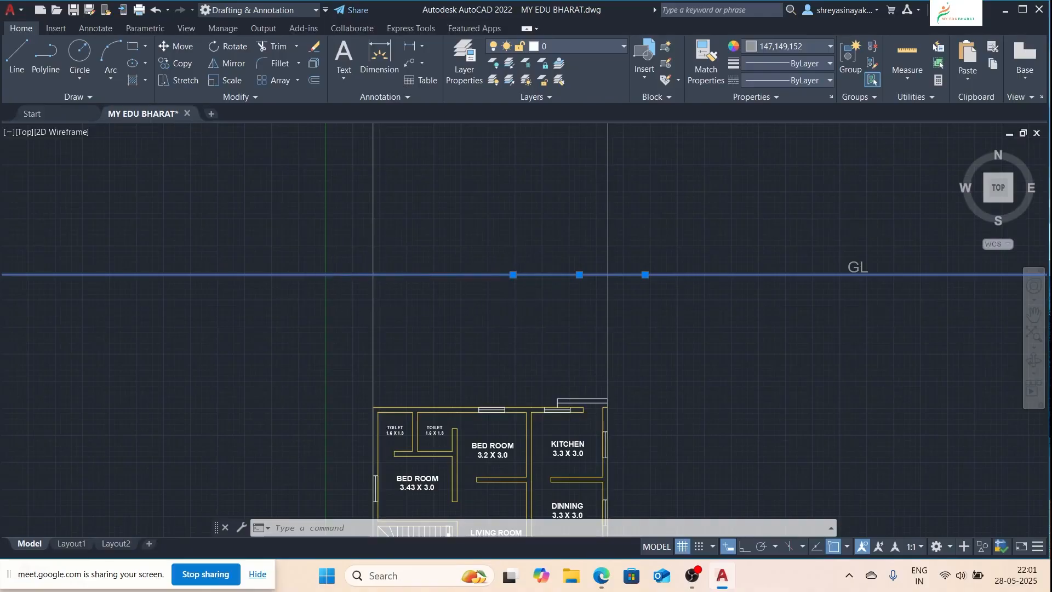
scroll(340, 274, "up", 2)
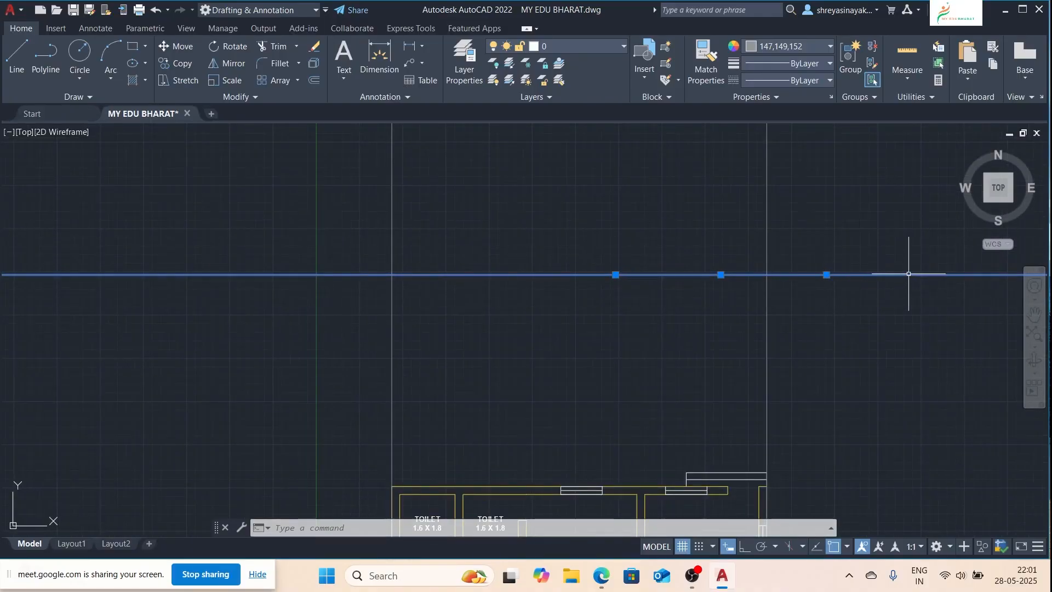
scroll(612, 280, "down", 2)
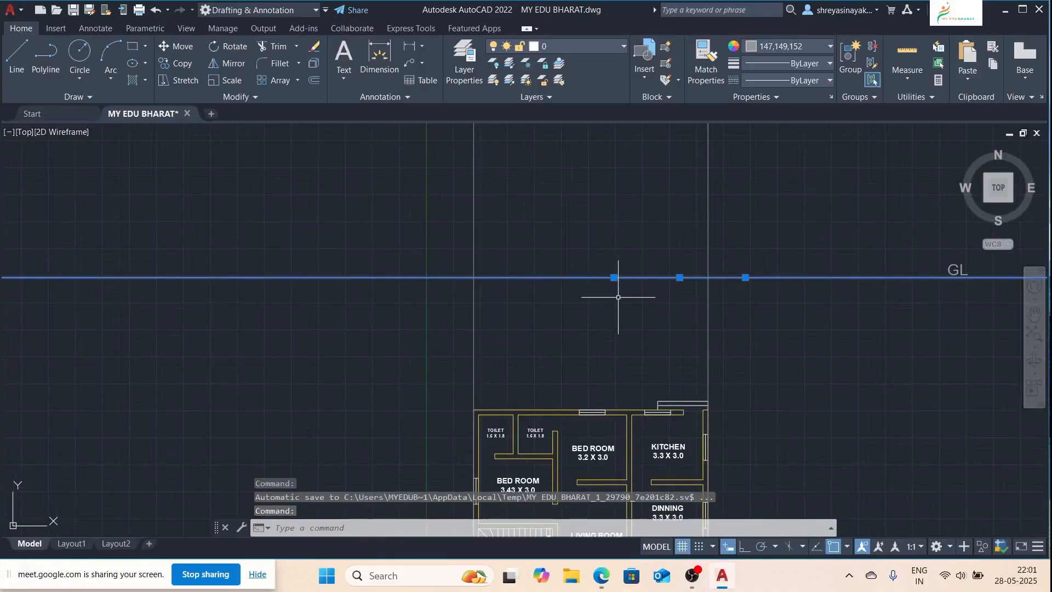
left_click(315, 81)
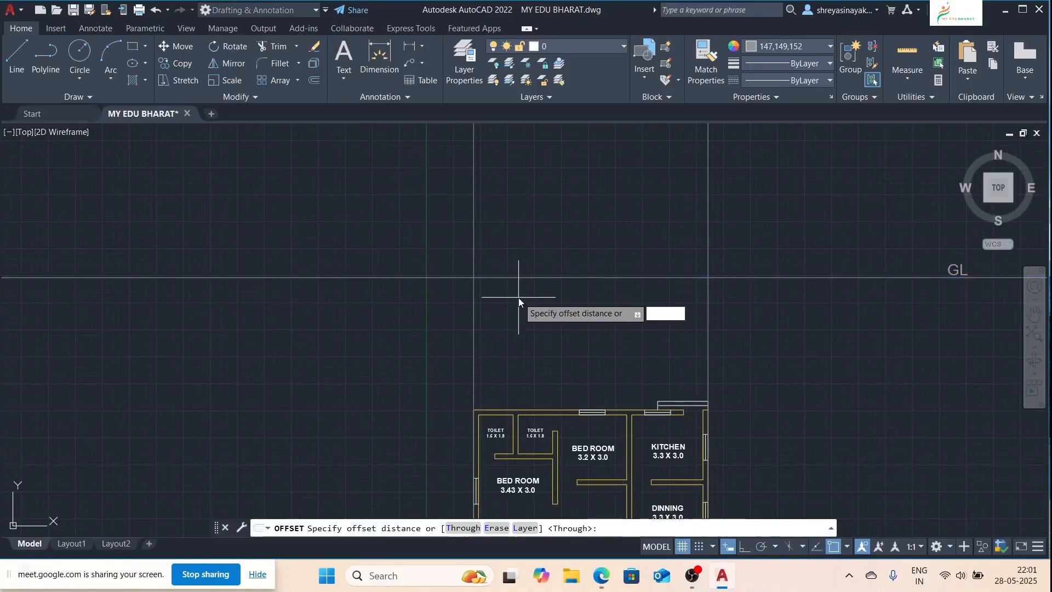
type("450")
key("Return")
left_click(518, 278)
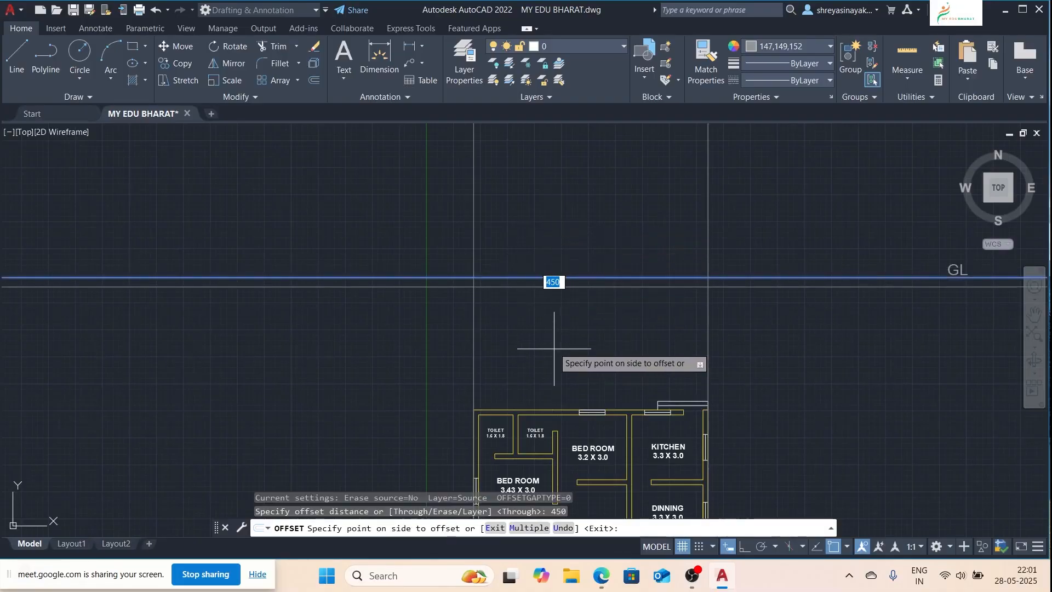
left_click(557, 190)
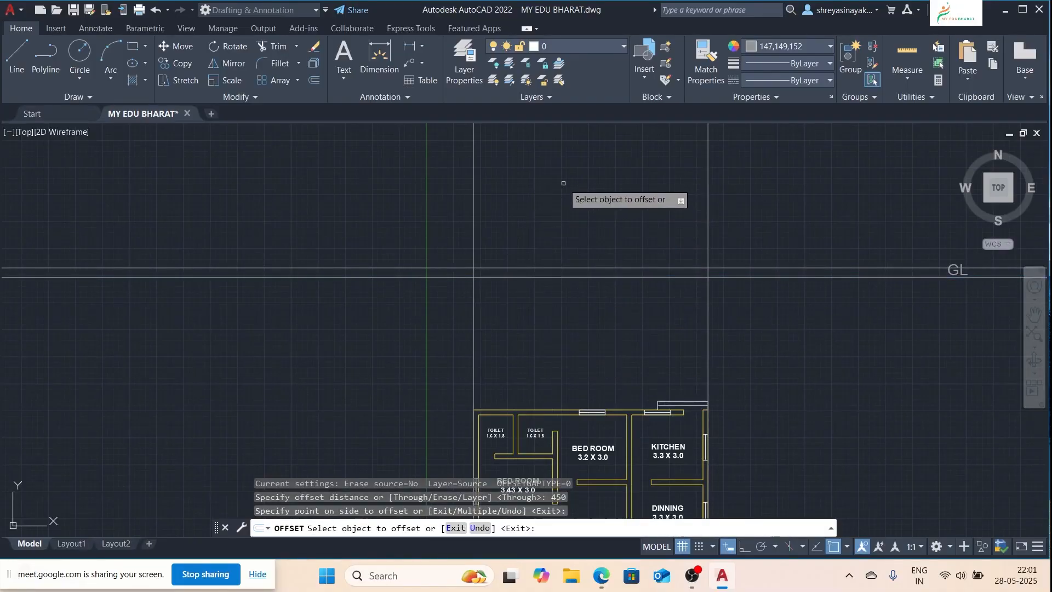
Step: End the offset and set the drawing units' length precision to 0.0
type("un")
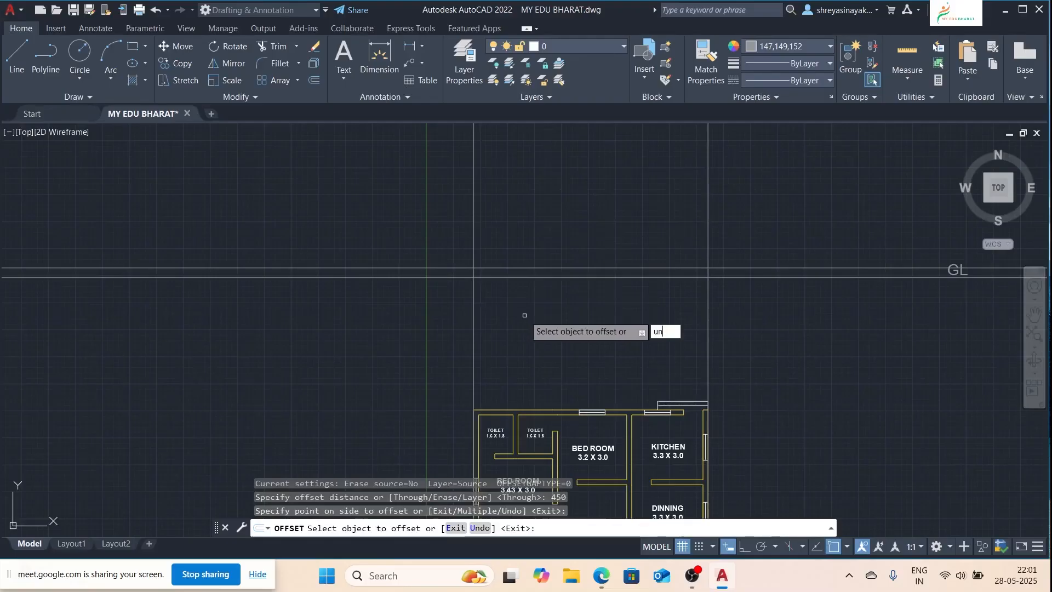
key("Escape")
key("Escape")
key("Escape")
type("u")
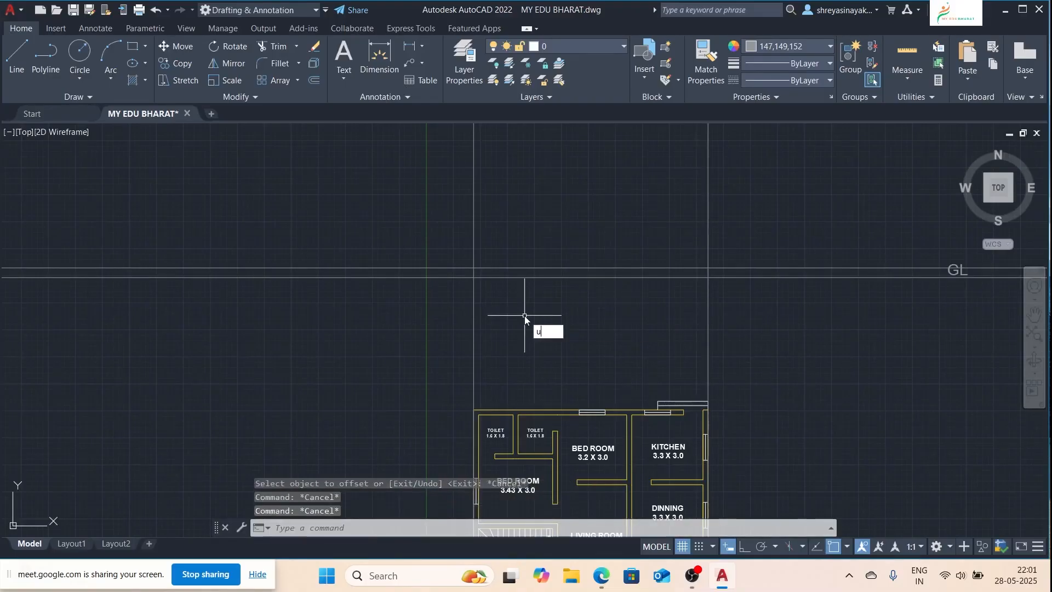
type("n")
key("Return")
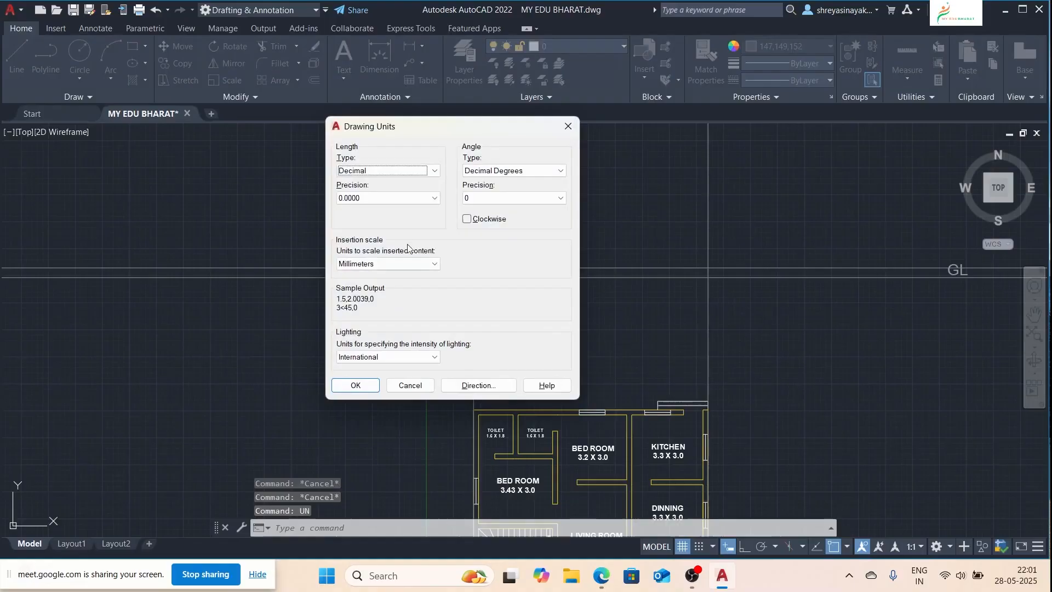
left_click(389, 199)
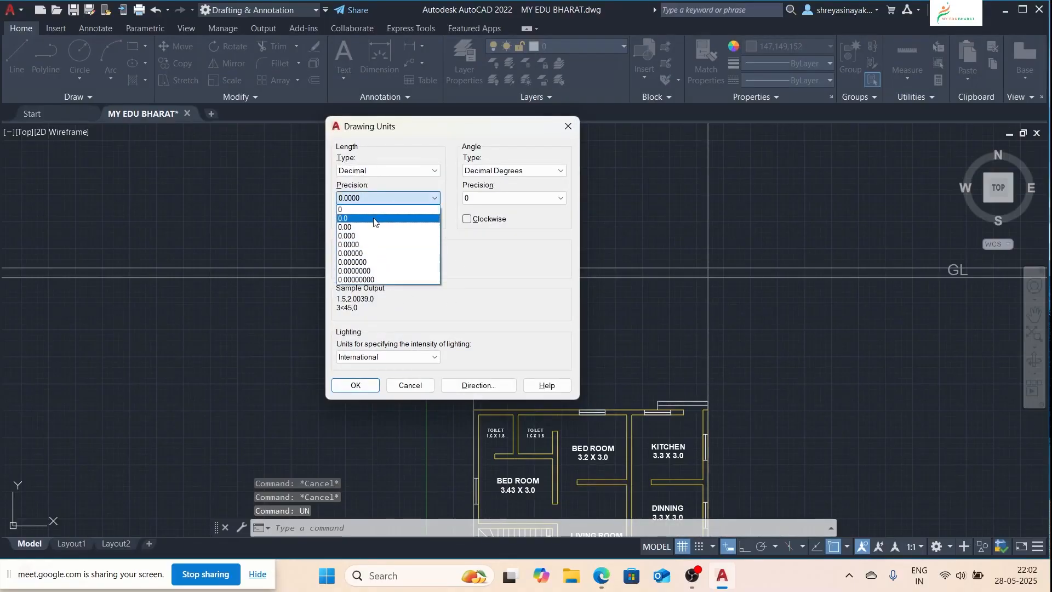
left_click(374, 219)
left_click(355, 386)
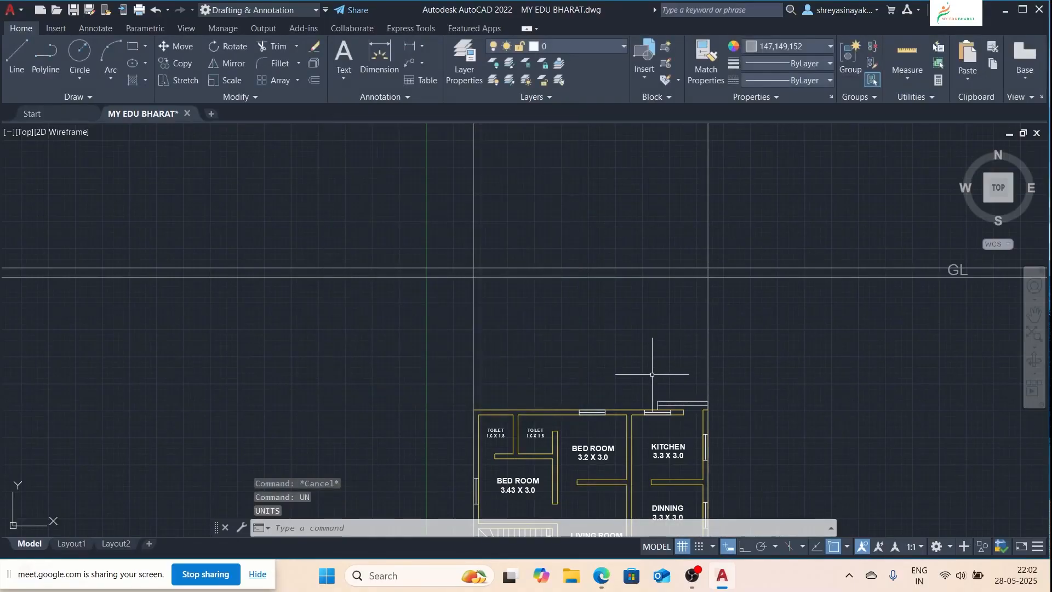
Step: Begin a line on the left vertical construction line above the offset GL line, and turn on Ortho mode
scroll(496, 259, "up", 2)
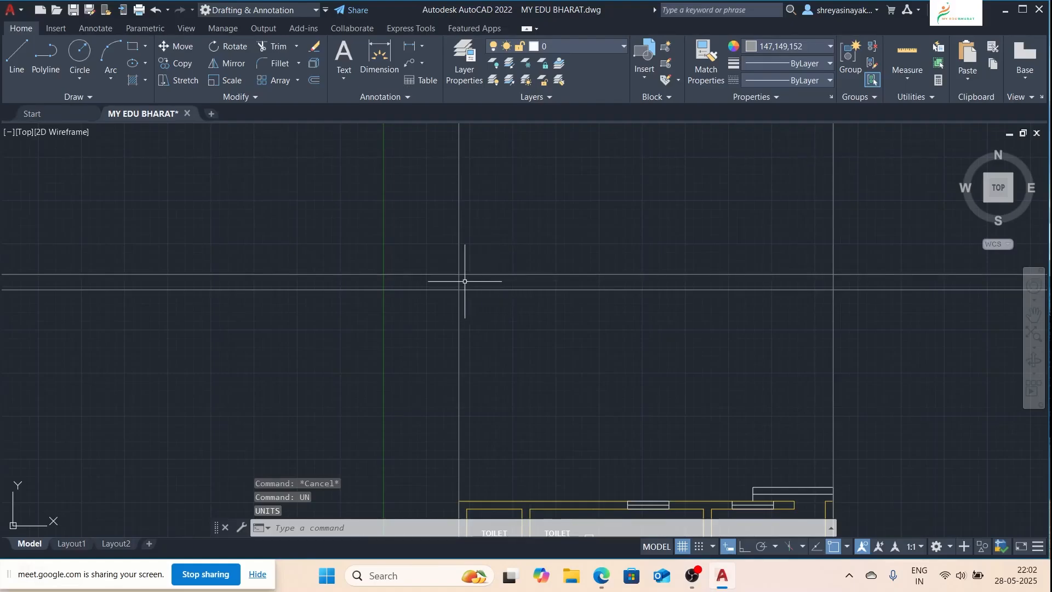
scroll(464, 281, "up", 2)
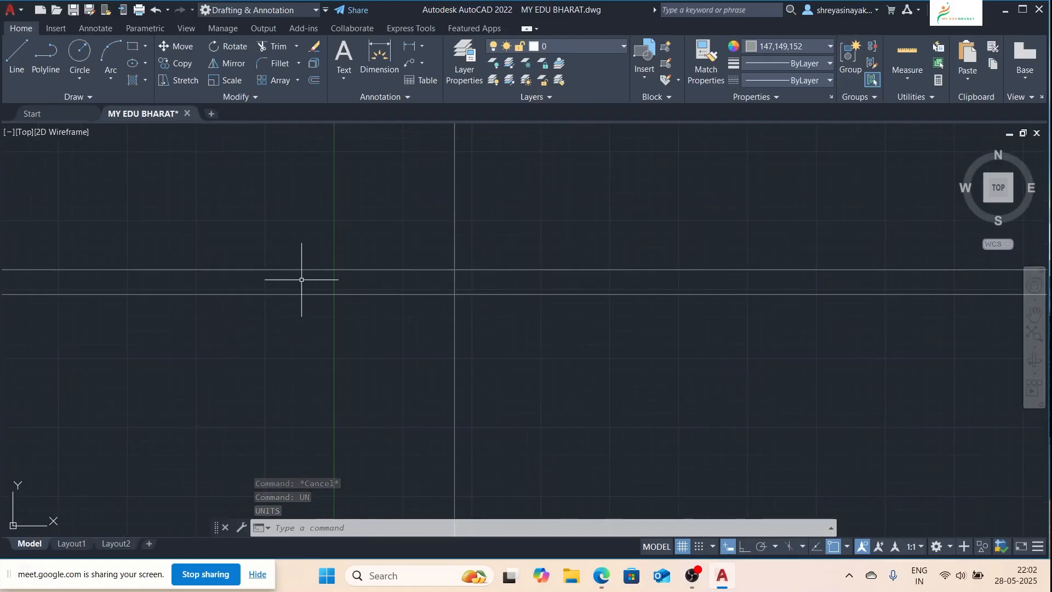
left_click(25, 68)
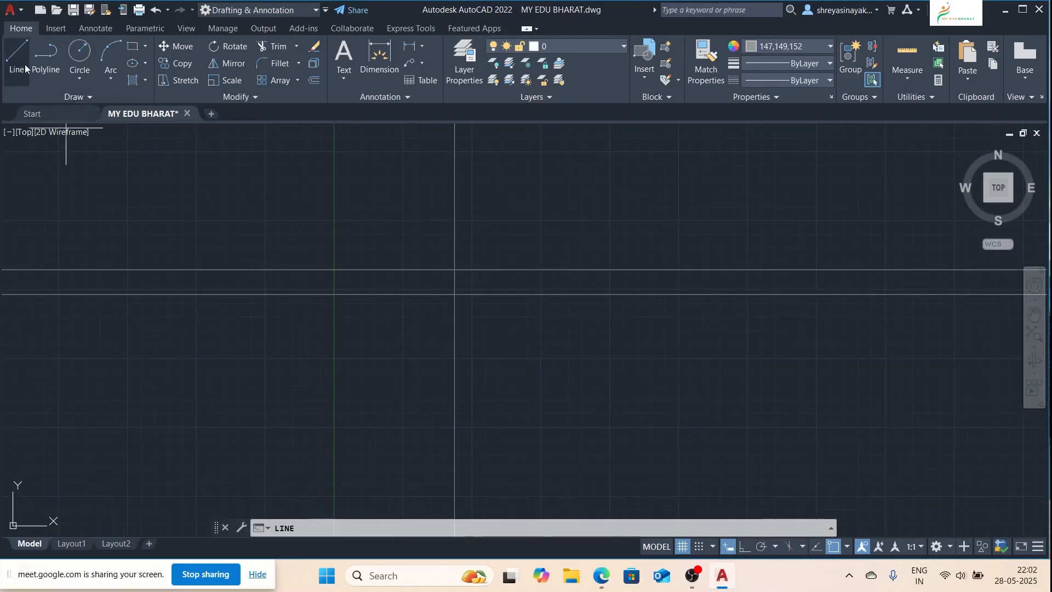
left_click(454, 239)
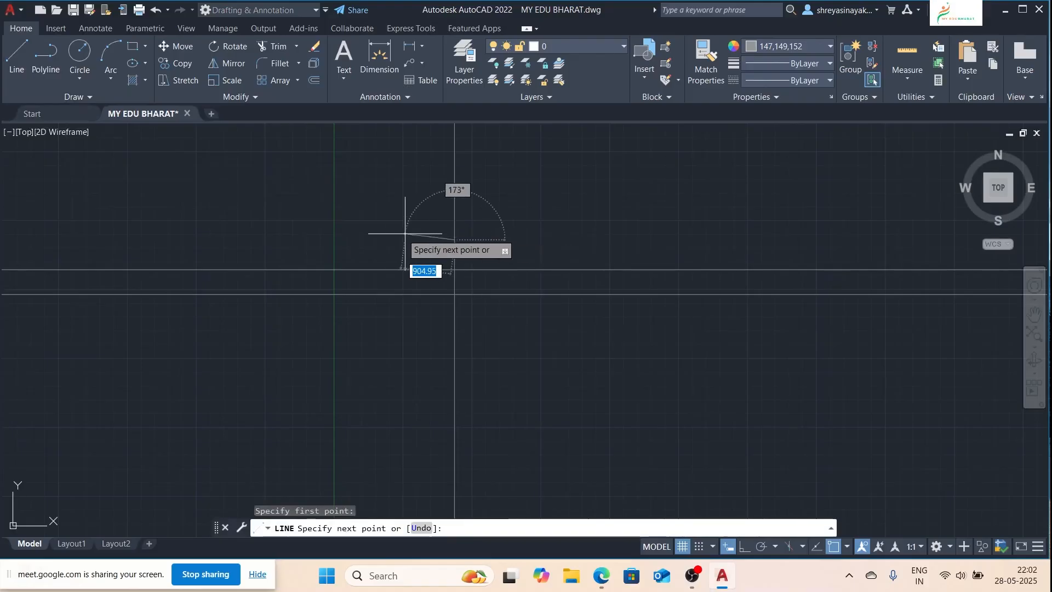
left_click(744, 546)
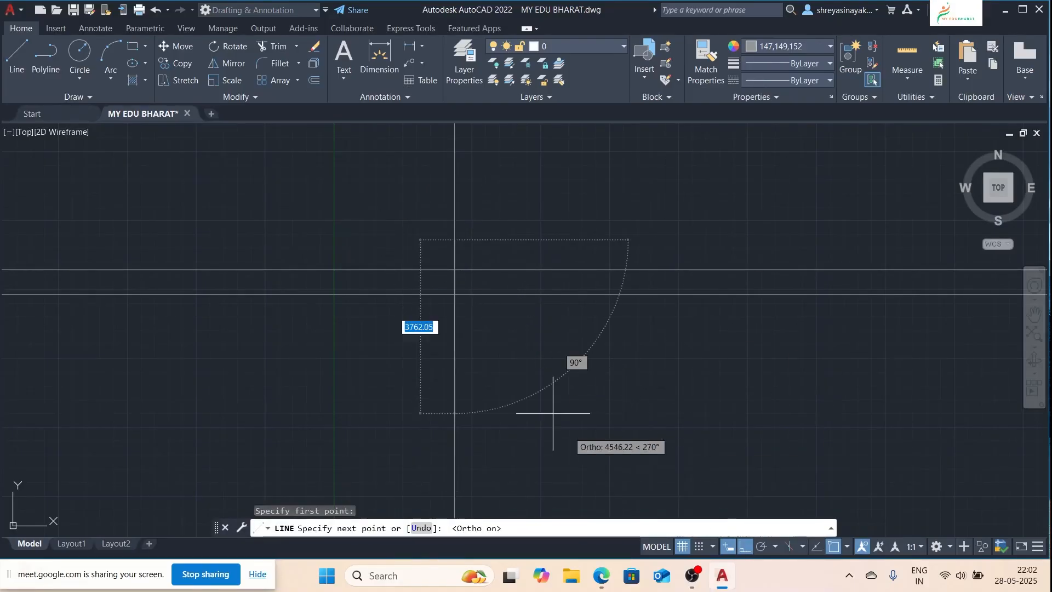
Step: Draw a 500 horizontal segment outward from the left vertical construction line, end the command and erase the segment
type("50")
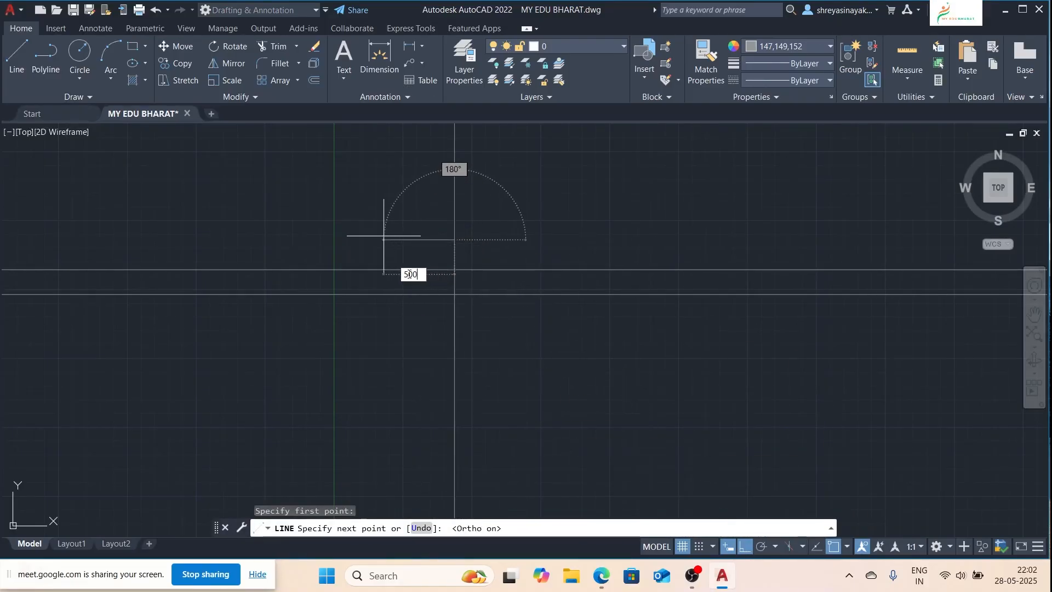
type("0")
key("Return")
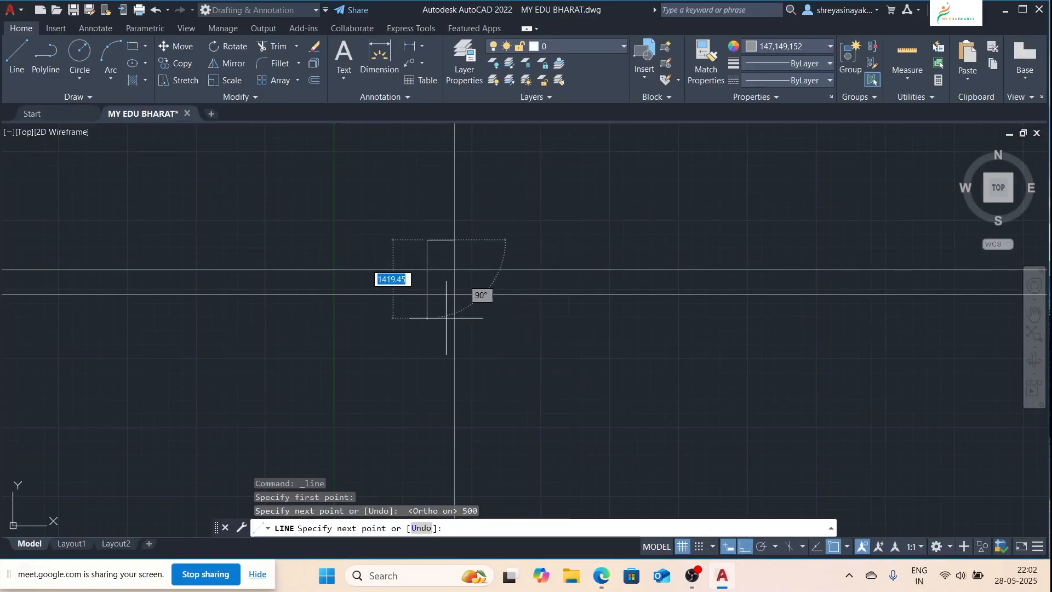
key("Escape")
left_click(437, 223)
left_click(428, 256)
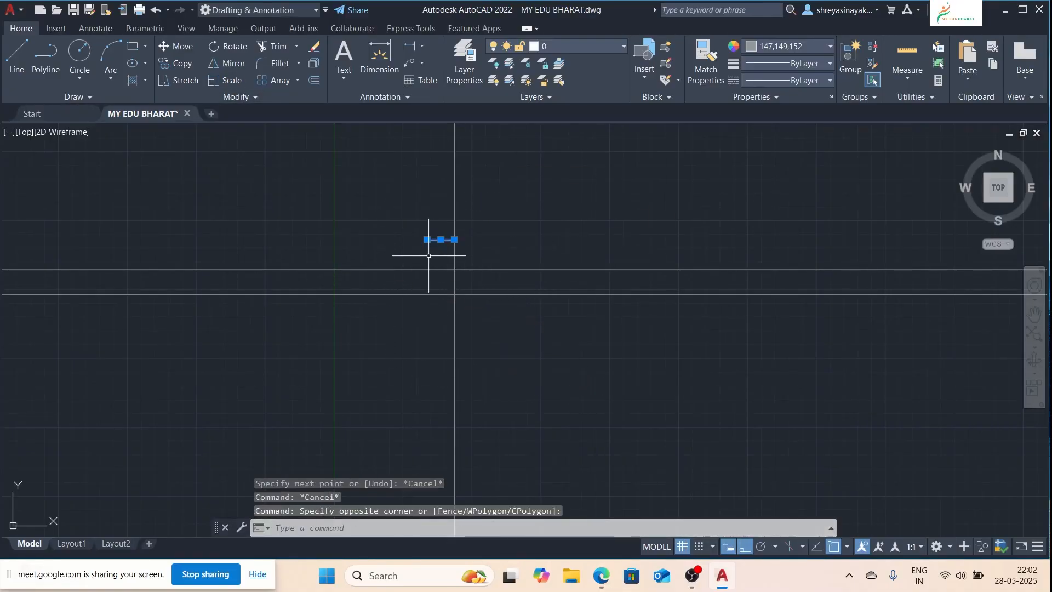
key("Delete")
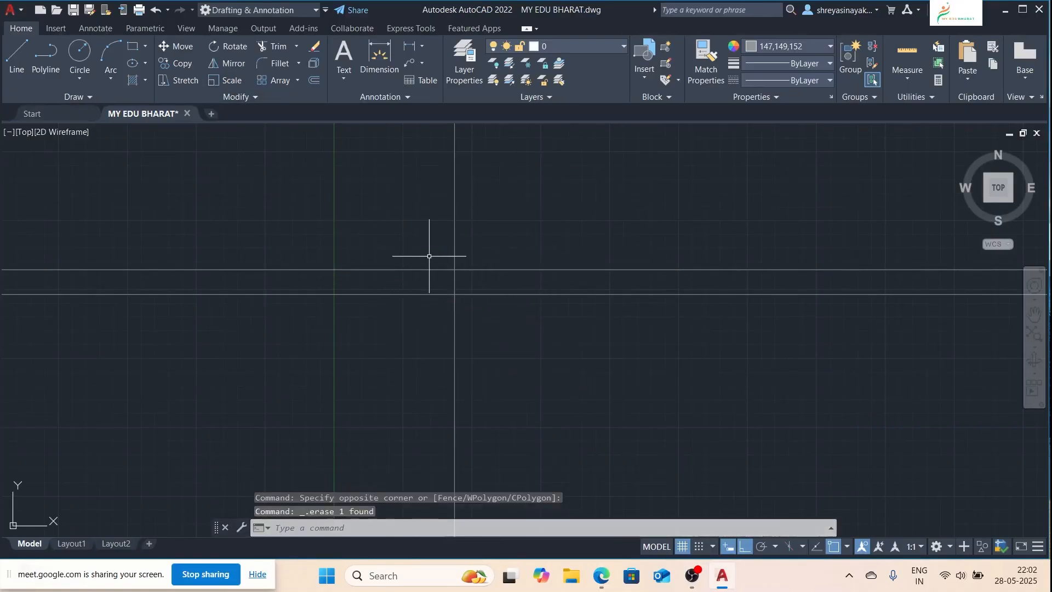
Step: Draw a line from the left vertical construction line 500 outward, continuing straight down to the original GL line
left_click(16, 53)
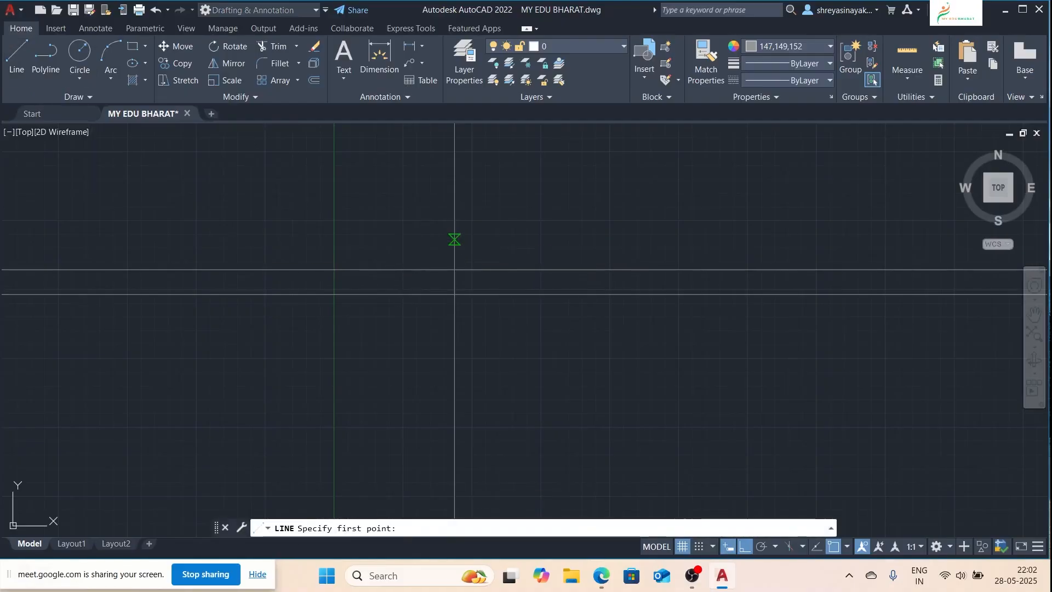
left_click(454, 239)
type("500")
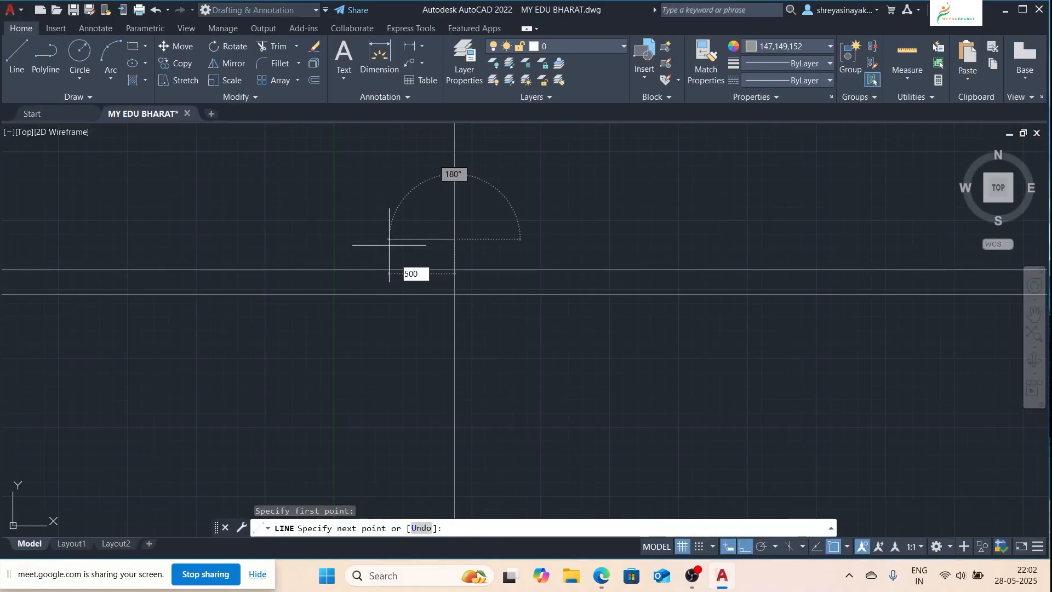
key("Return")
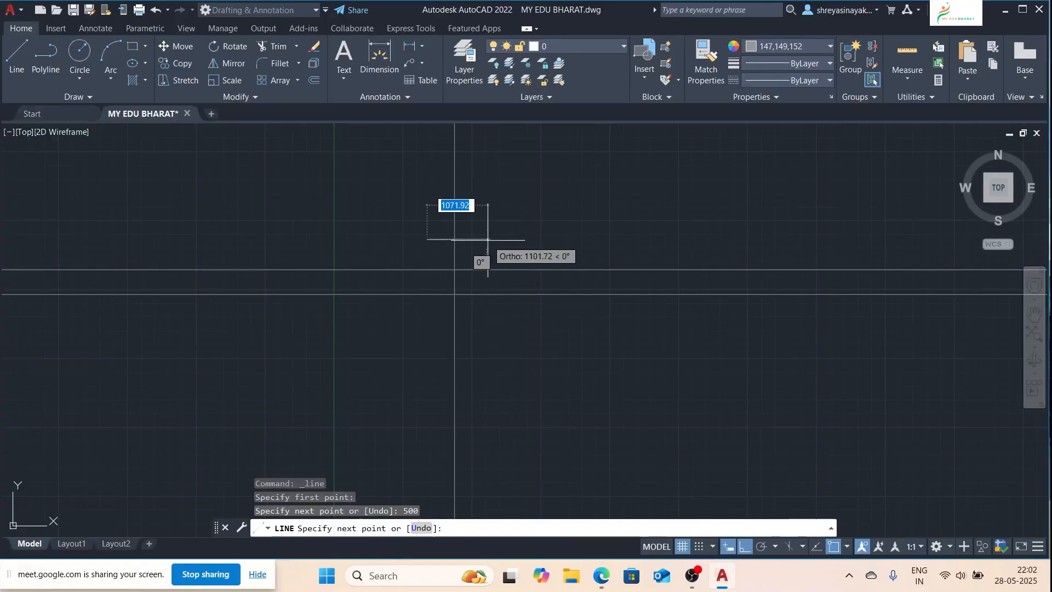
scroll(434, 309, "up", 2)
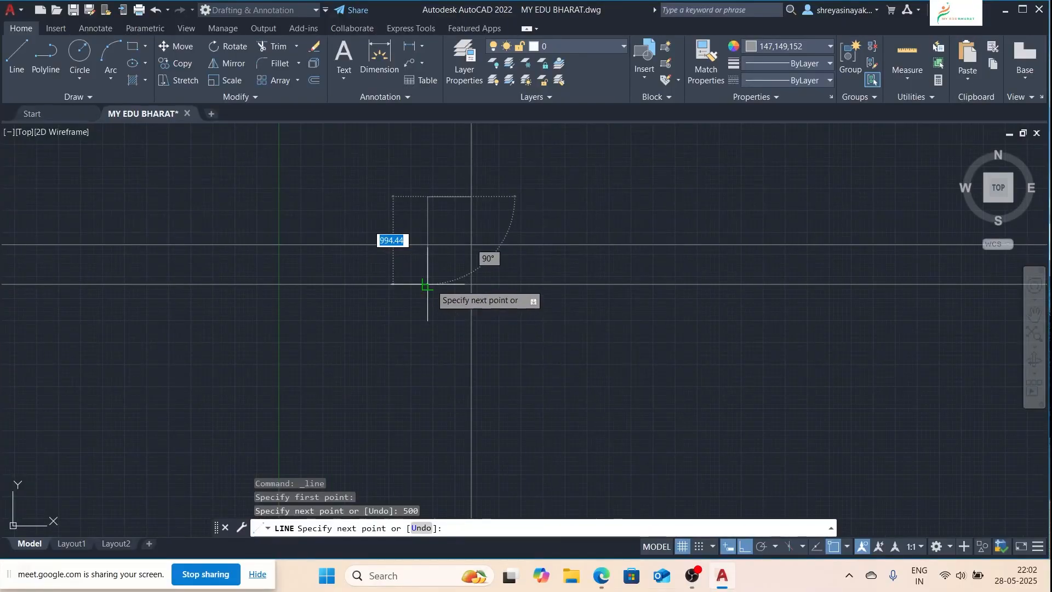
left_click(428, 285)
key("Escape")
Step: Trim the new vertical line above the offset GL line and remove the 500 horizontal segment, leaving only the plinth end edge
type("TR")
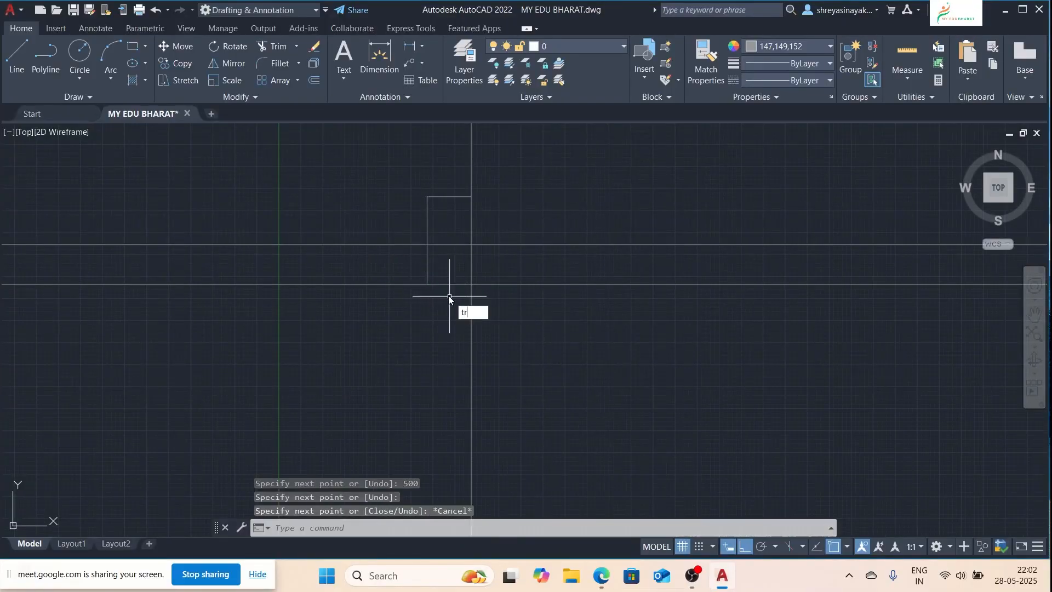
key("Return")
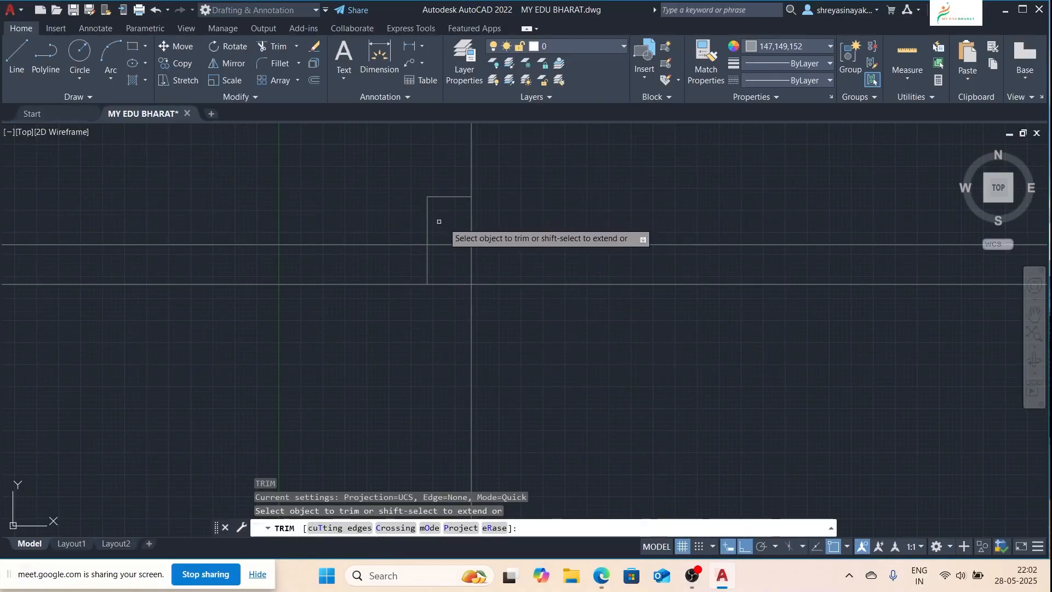
left_click(429, 220)
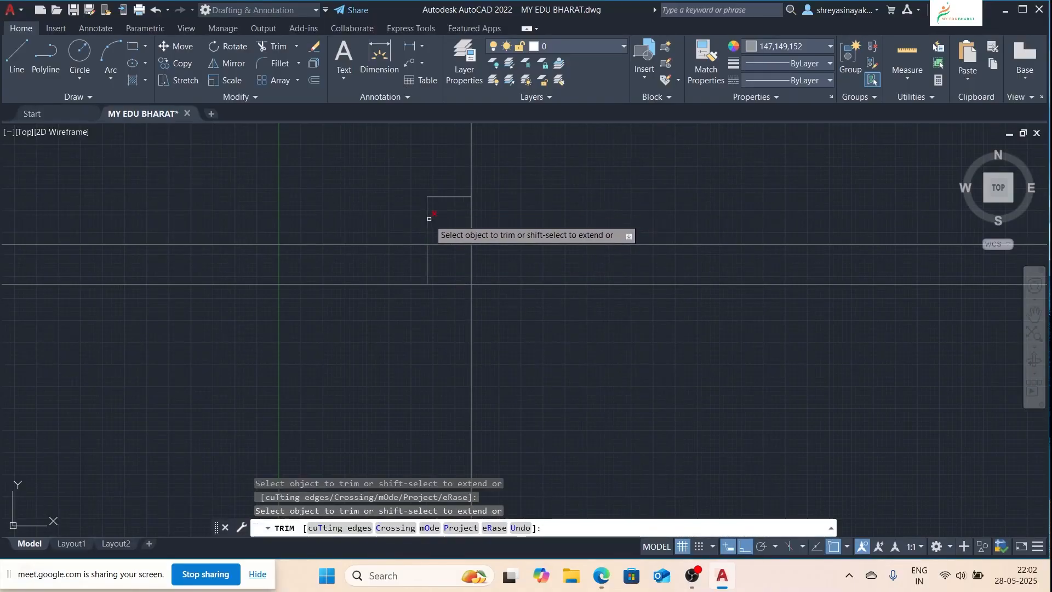
left_click(429, 219)
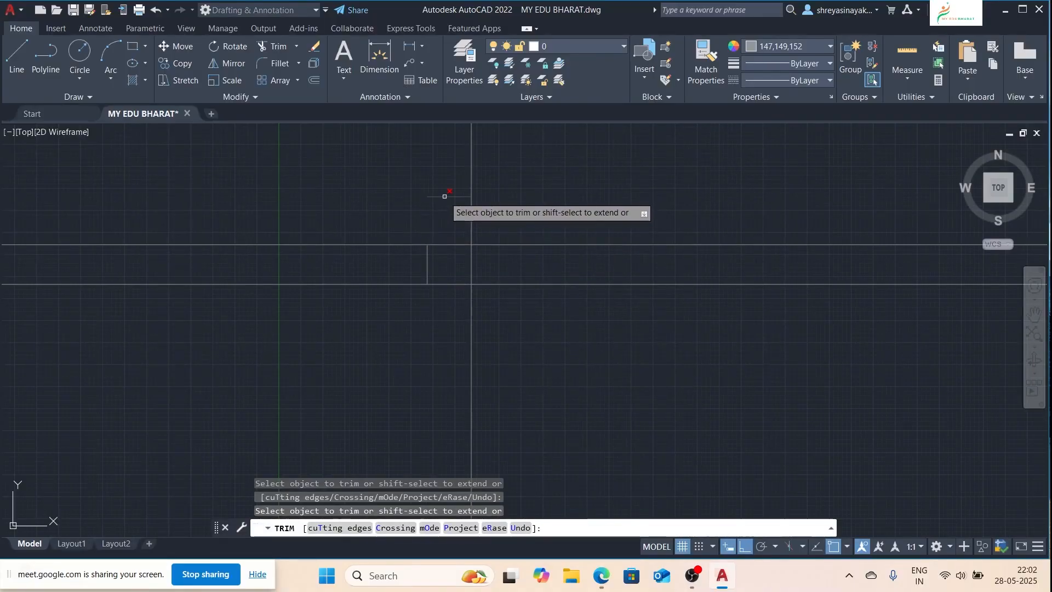
scroll(416, 204, "down", 4)
scroll(361, 216, "down", 3)
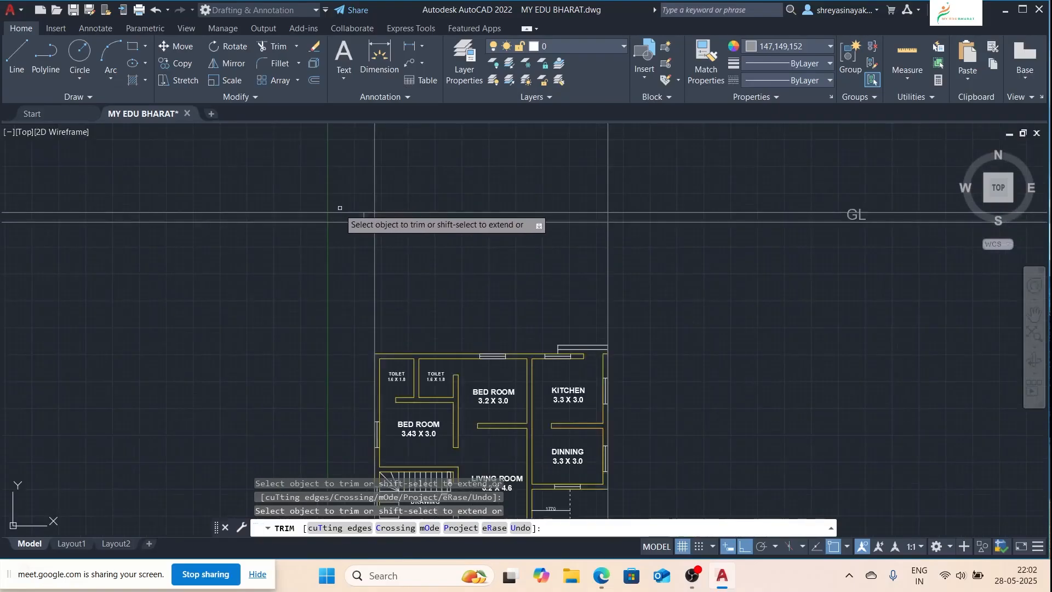
scroll(351, 203, "up", 2)
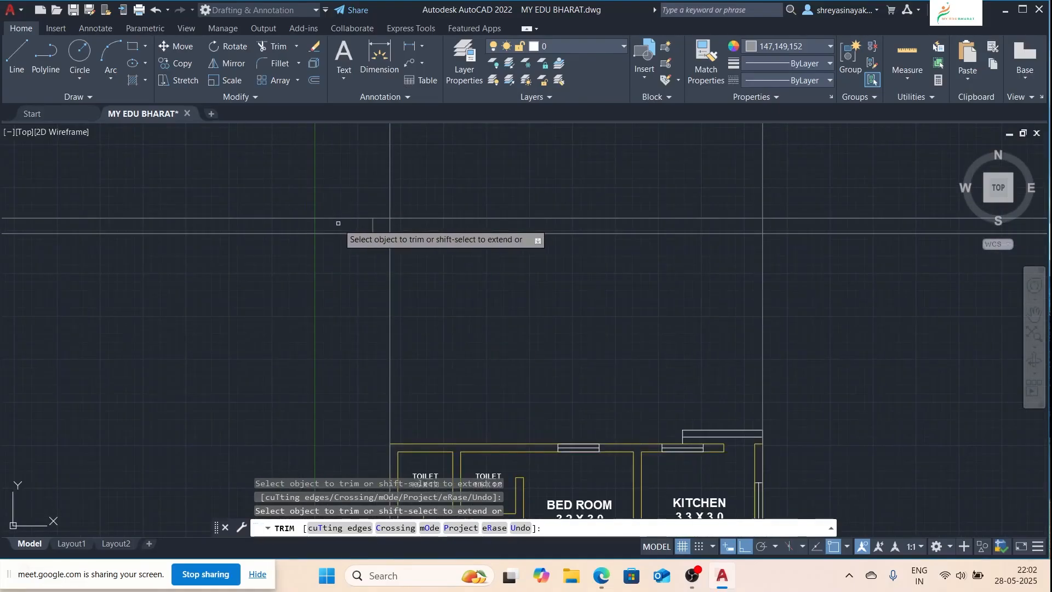
middle_click_drag(339, 319, 340, 322)
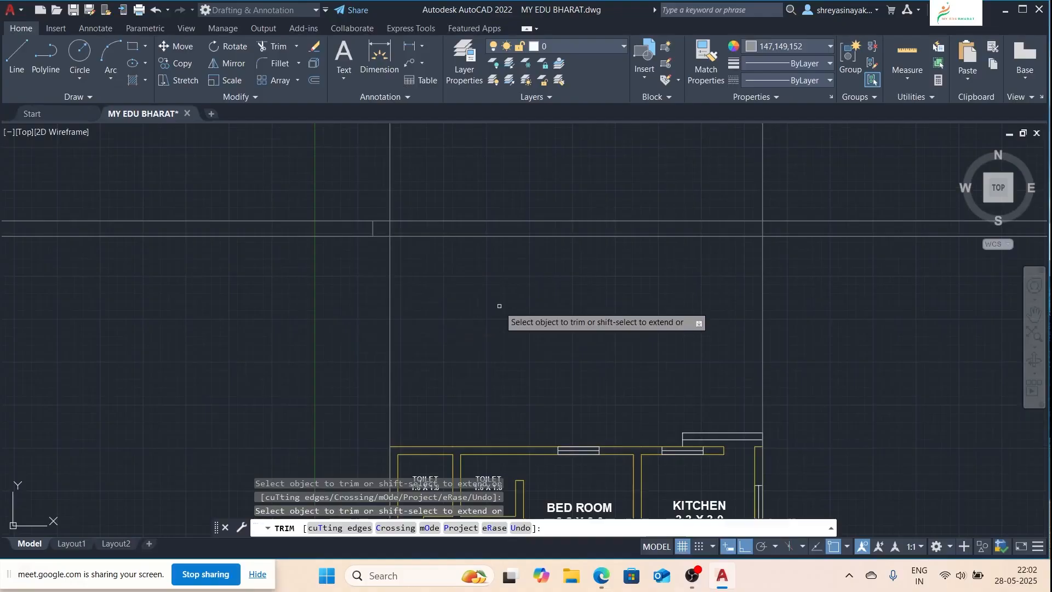
key("Escape")
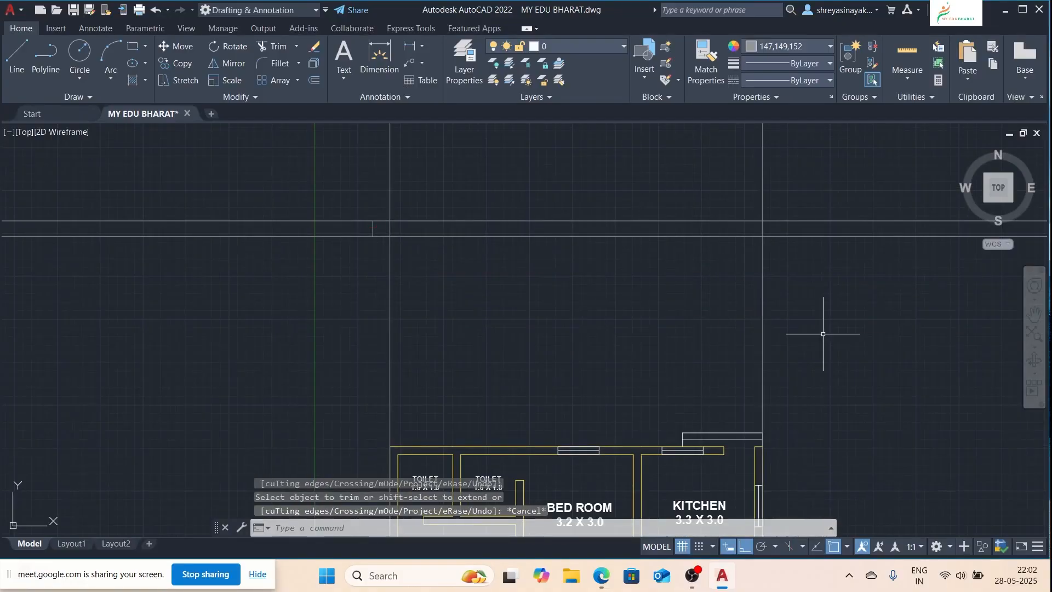
key("Escape")
key("Escape")
key("Escape")
scroll(403, 226, "up", 4)
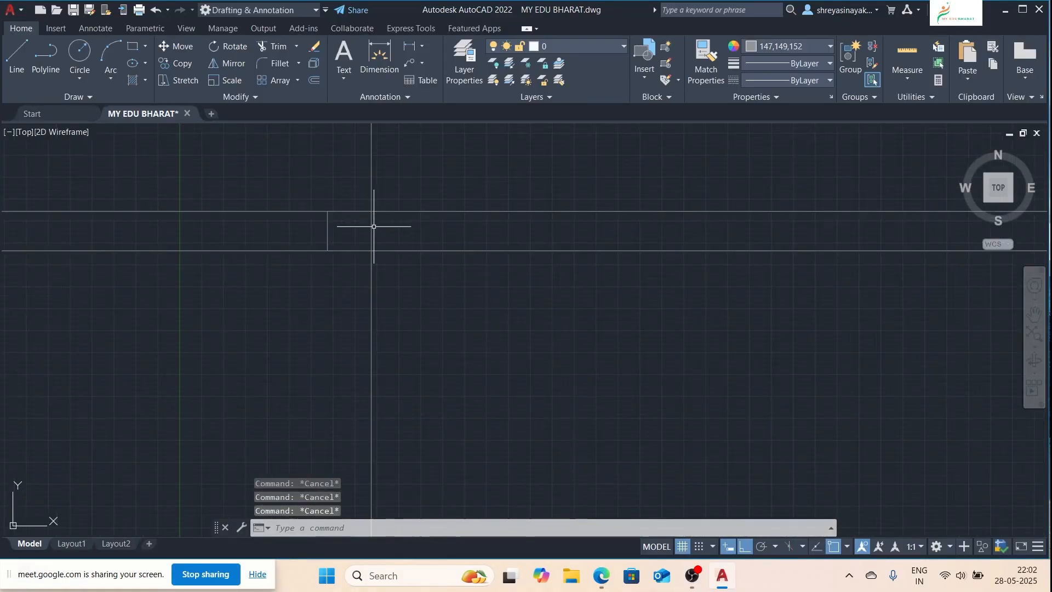
left_click(326, 234)
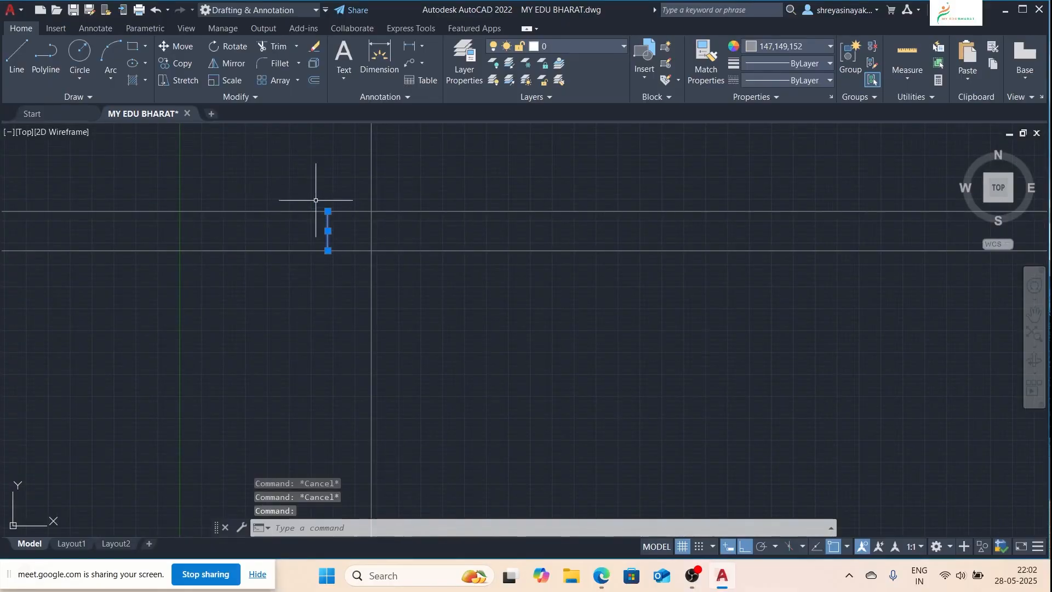
left_click(225, 64)
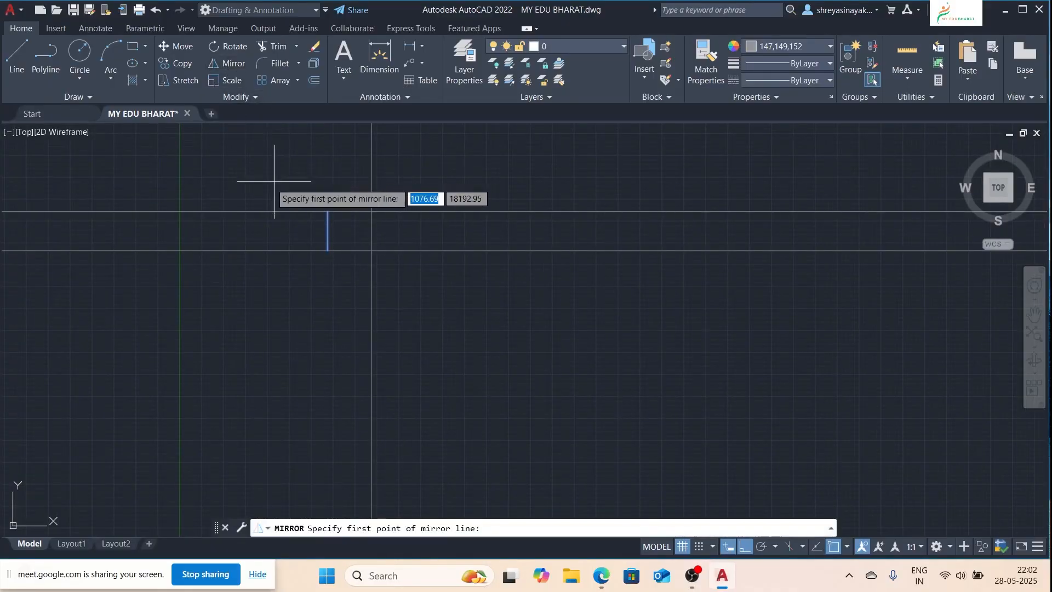
scroll(274, 181, "down", 4)
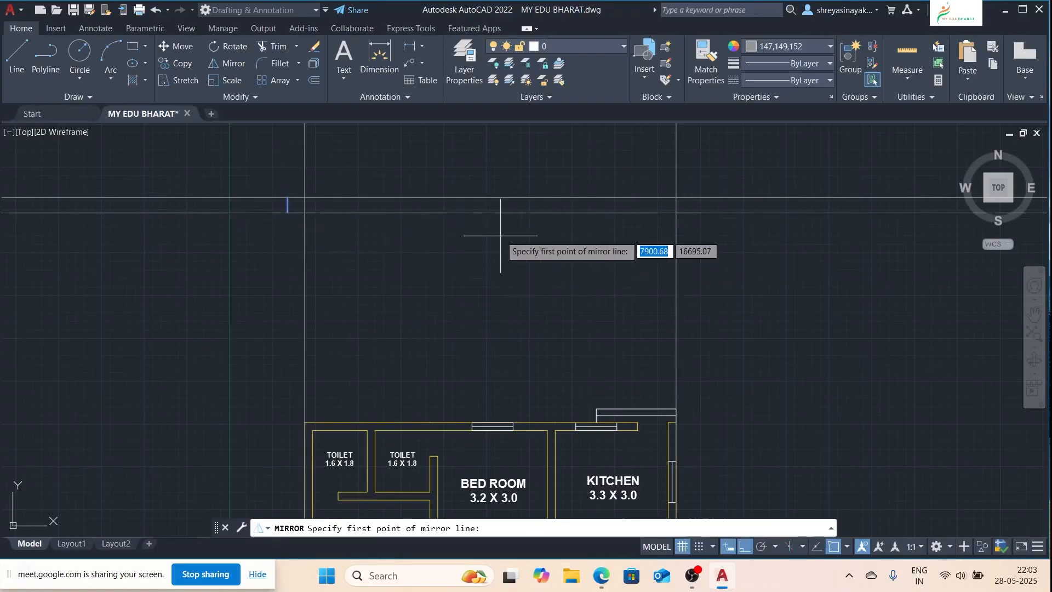
key("Escape")
key("Escape")
key("Escape")
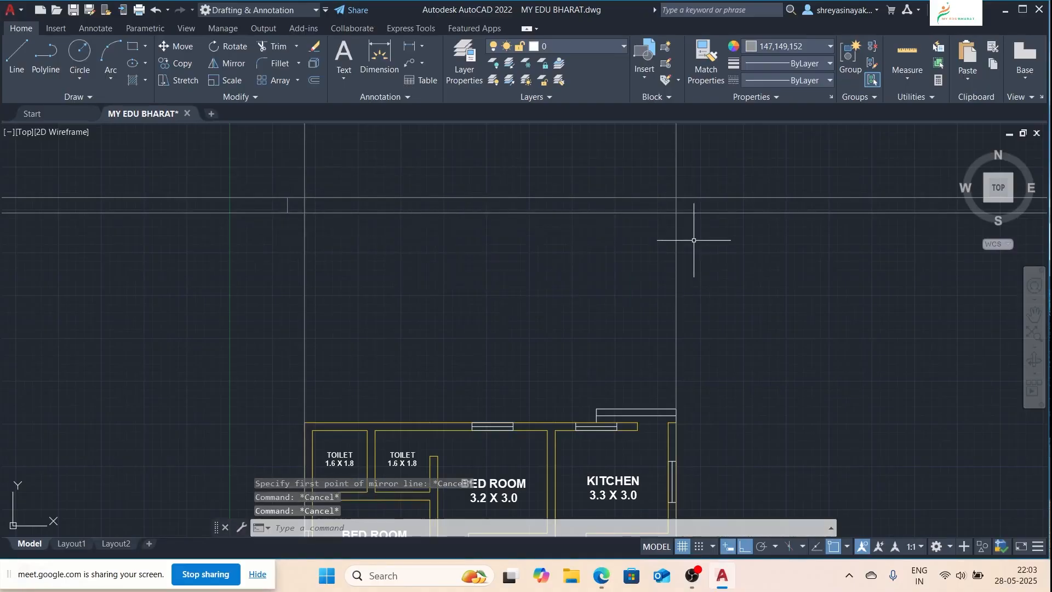
Step: Examine the floor plan's upper wall, especially the bedroom and kitchen windows between the vertical construction lines
scroll(518, 311, "down", 2)
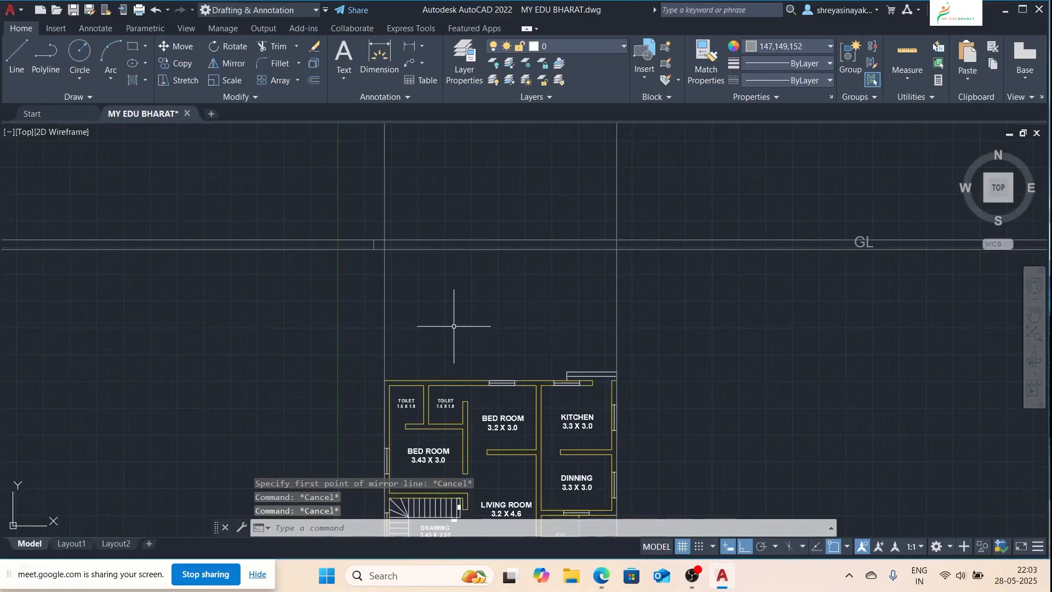
scroll(473, 330, "down", 2)
scroll(478, 277, "up", 2)
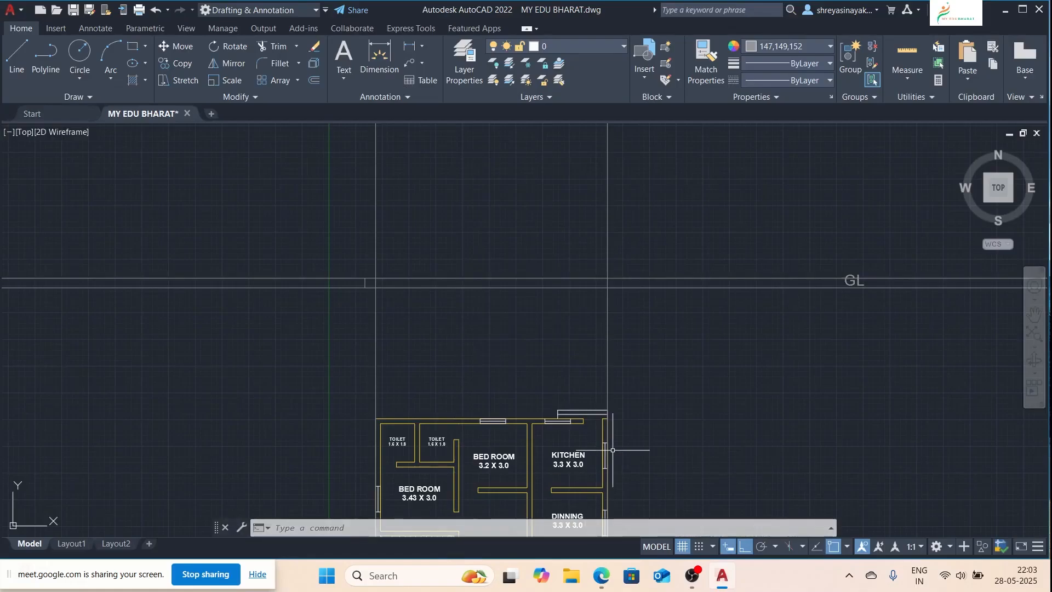
scroll(614, 441, "up", 4)
scroll(507, 375, "down", 4)
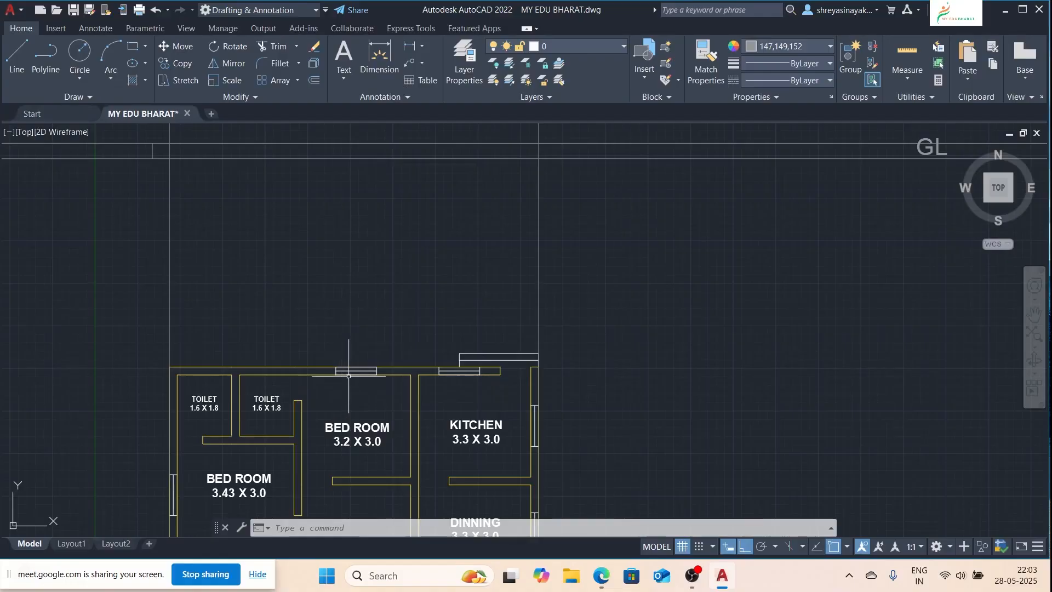
scroll(342, 371, "up", 2)
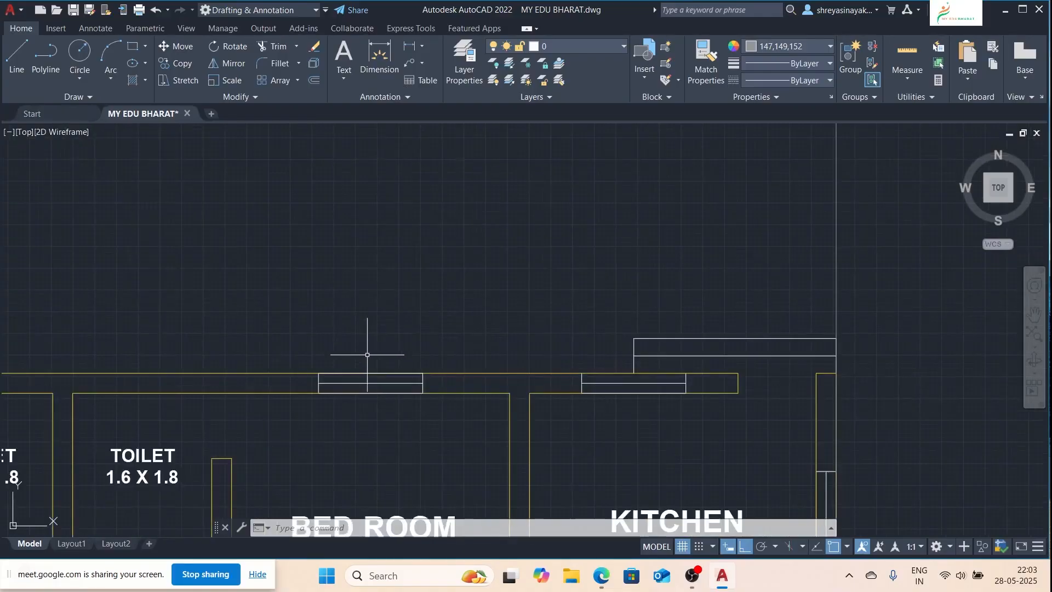
scroll(367, 362, "up", 2)
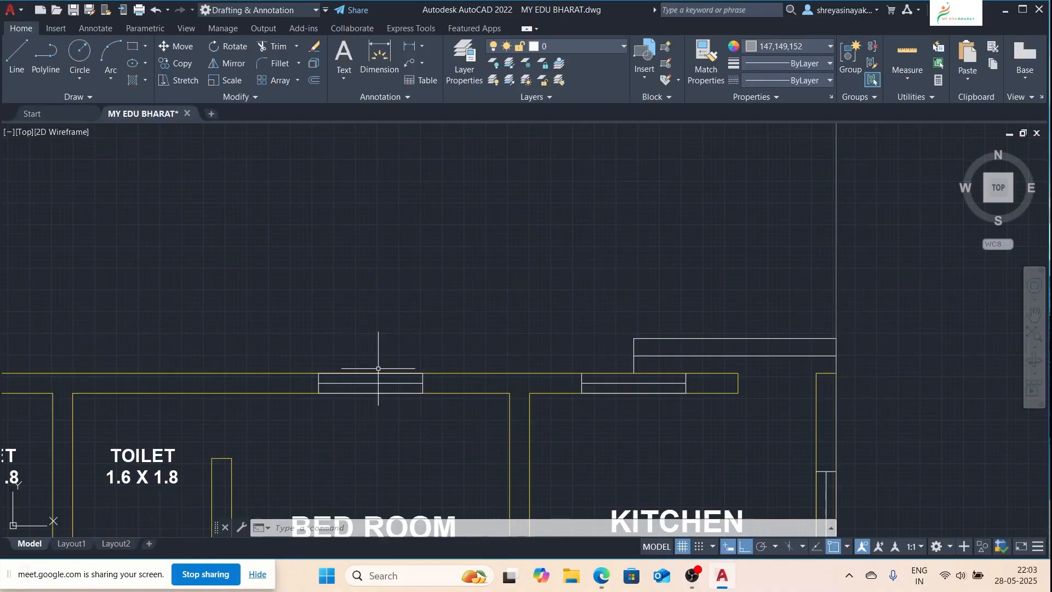
Step: Switch to the Google Meet window, check the list of people in the meeting, and return to the AutoCAD drawing
mouse_move(601, 575)
left_click(567, 509)
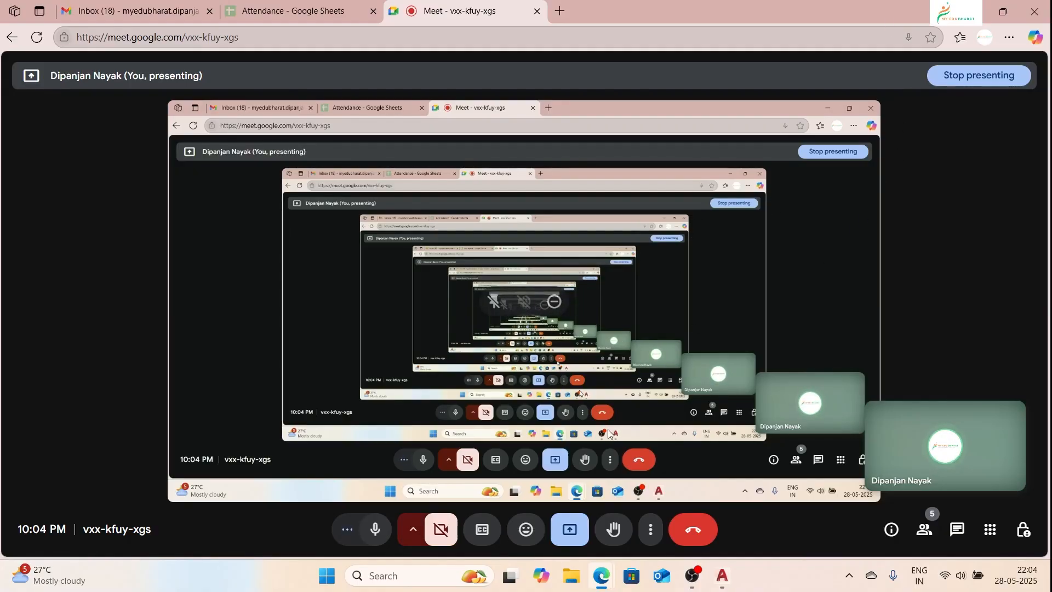
left_click(926, 531)
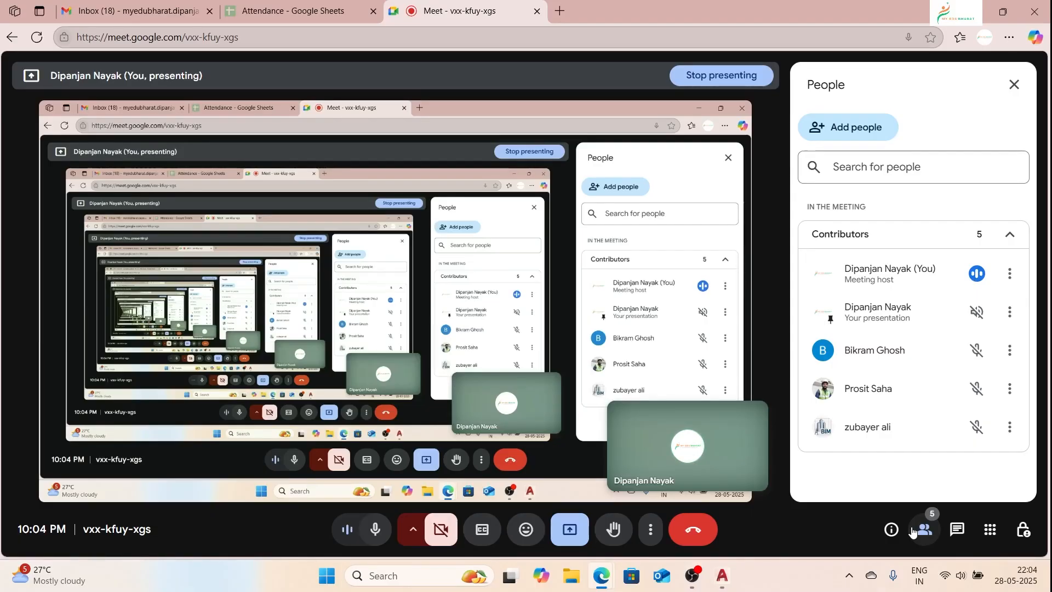
left_click(1014, 85)
key("alt+Tab")
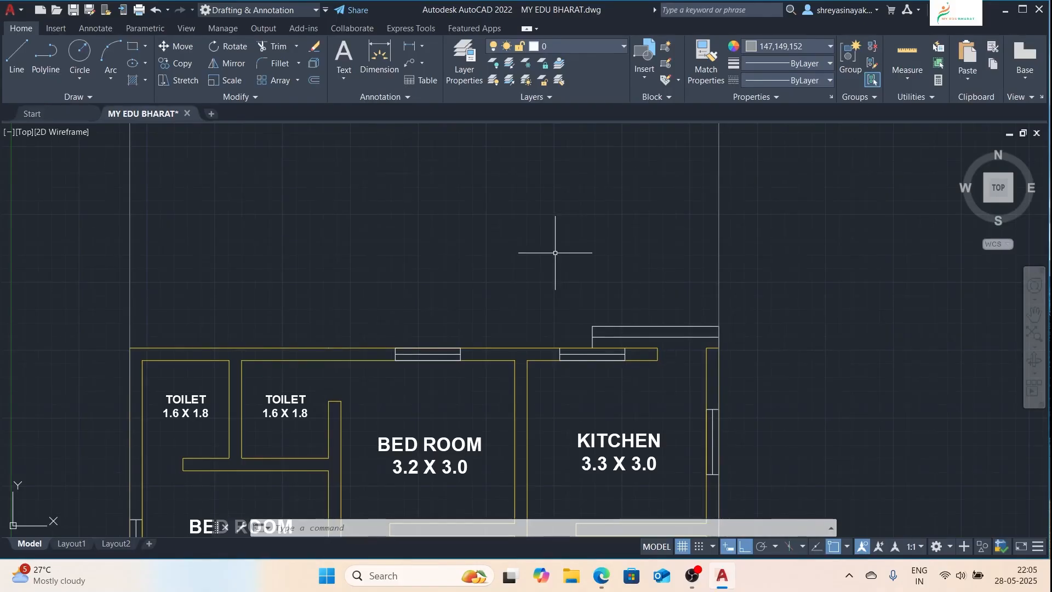
scroll(439, 279, "down", 4)
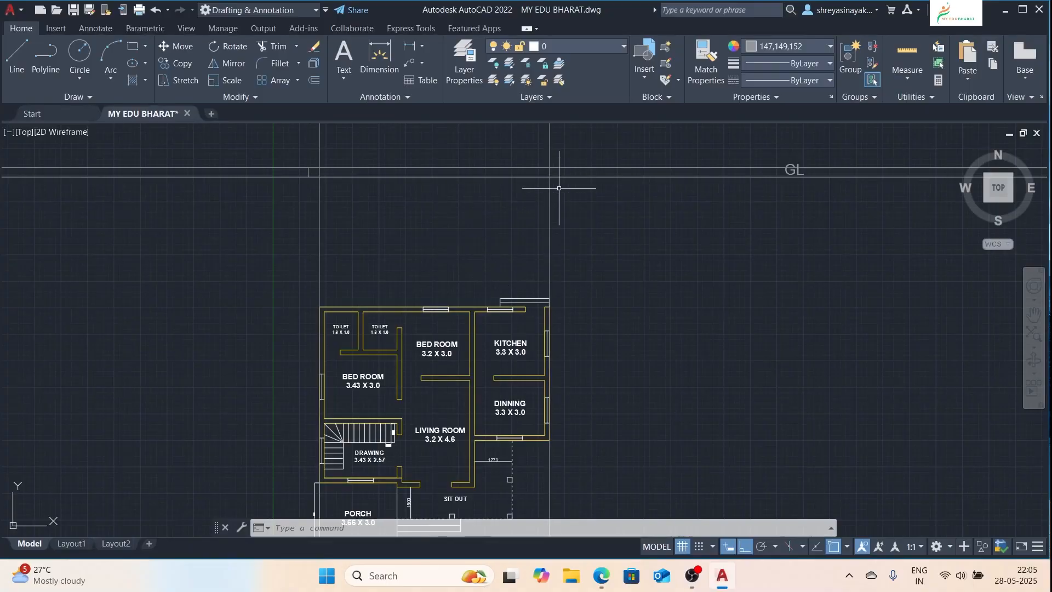
scroll(460, 306, "down", 2)
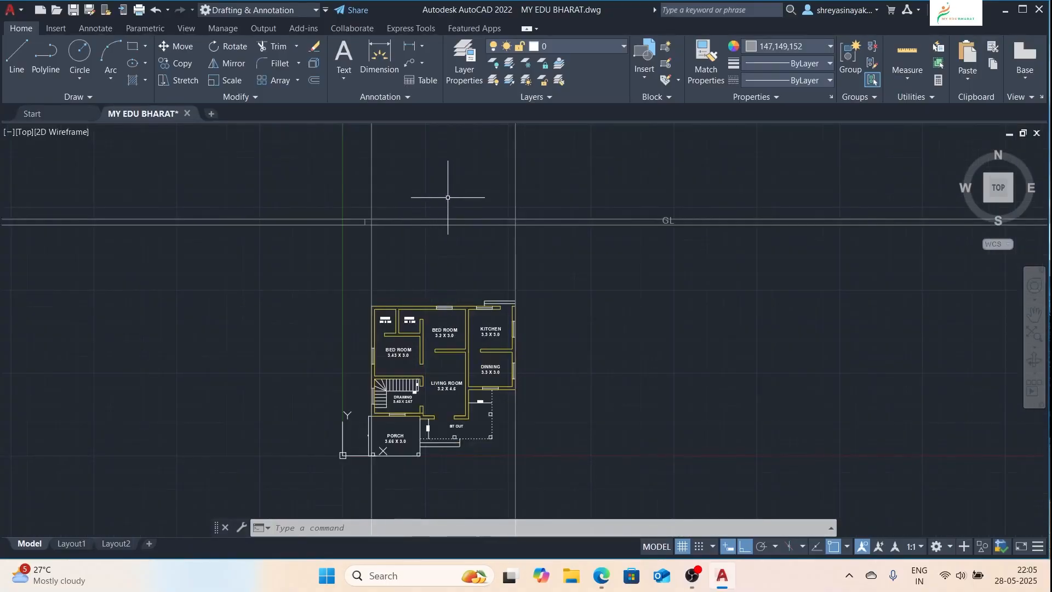